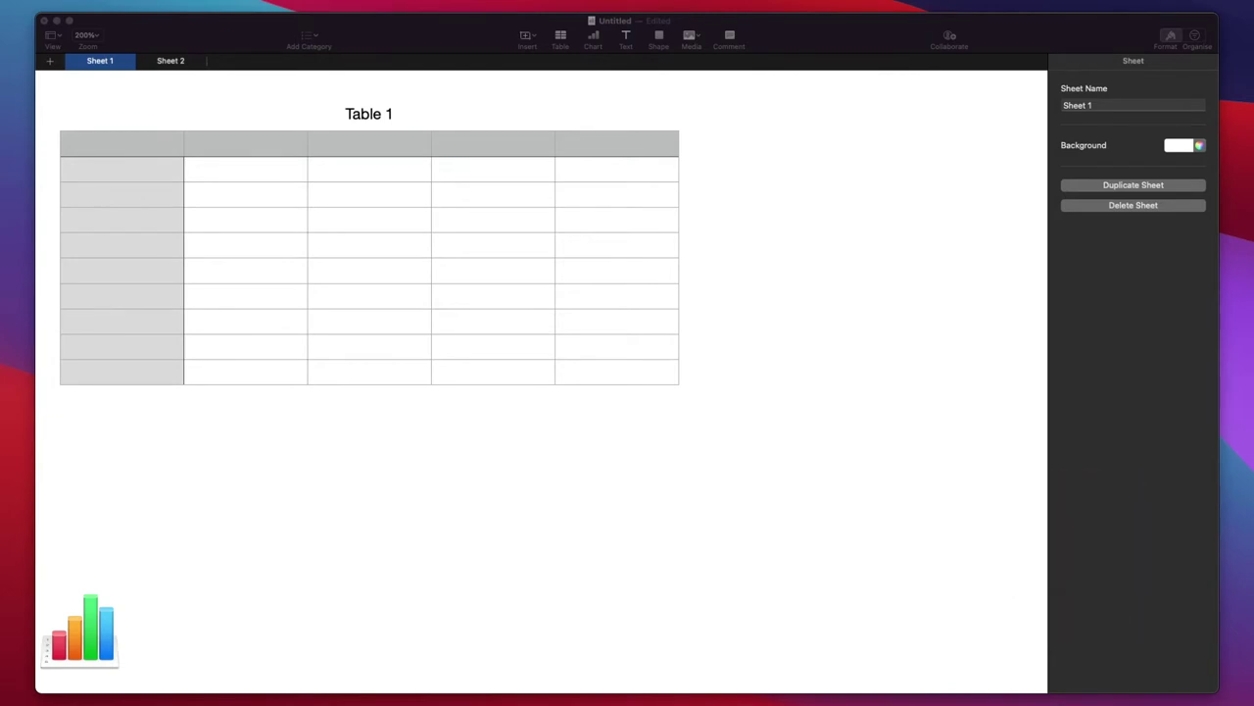
Step: Trim the table to columns A–B and delete its Table 1 title
{"action": "left_click", "coordinate": [425, 159]}
{"action": "left_click", "coordinate": [425, 161]}
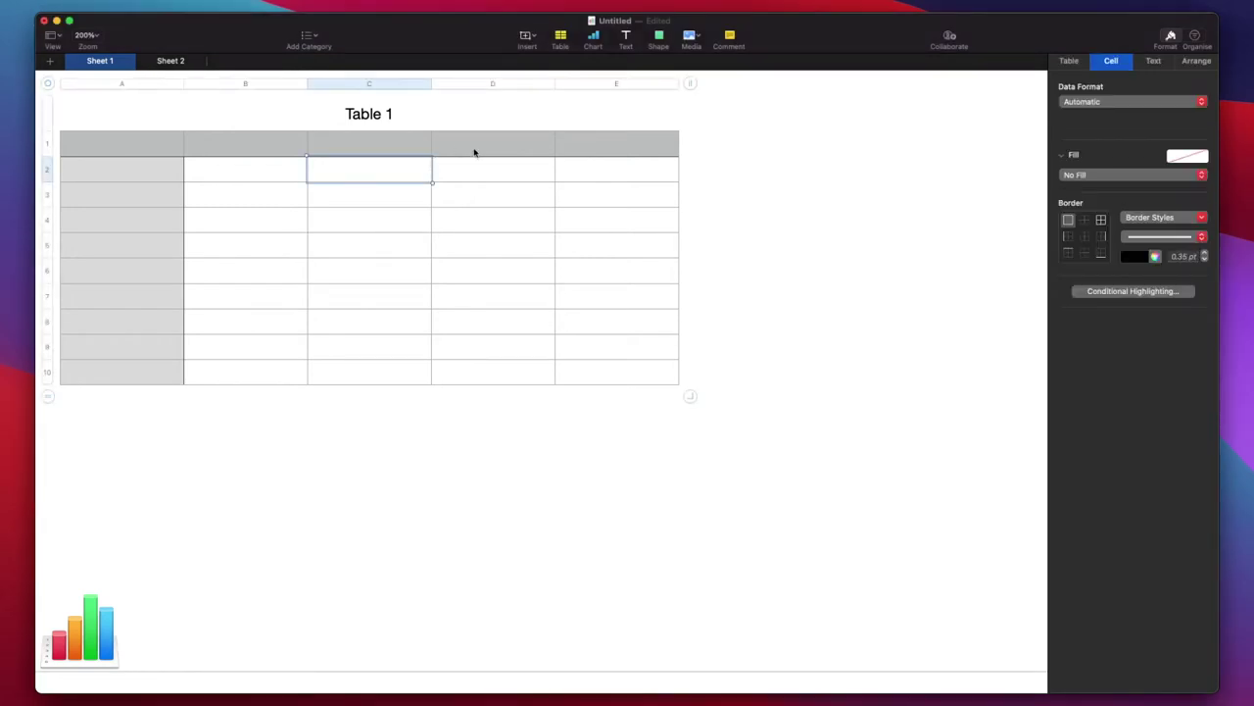
{"action": "left_click_drag", "start_coordinate": [688, 82], "coordinate": [320, 84]}
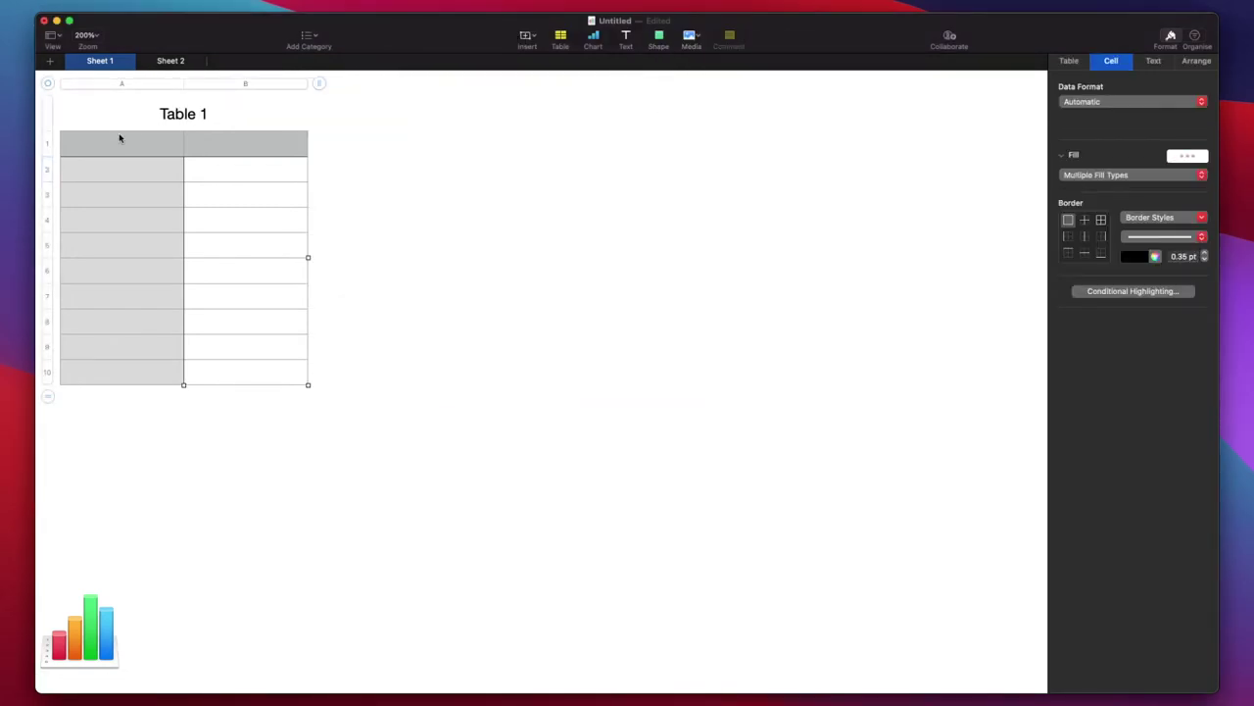
{"action": "left_click", "coordinate": [174, 115]}
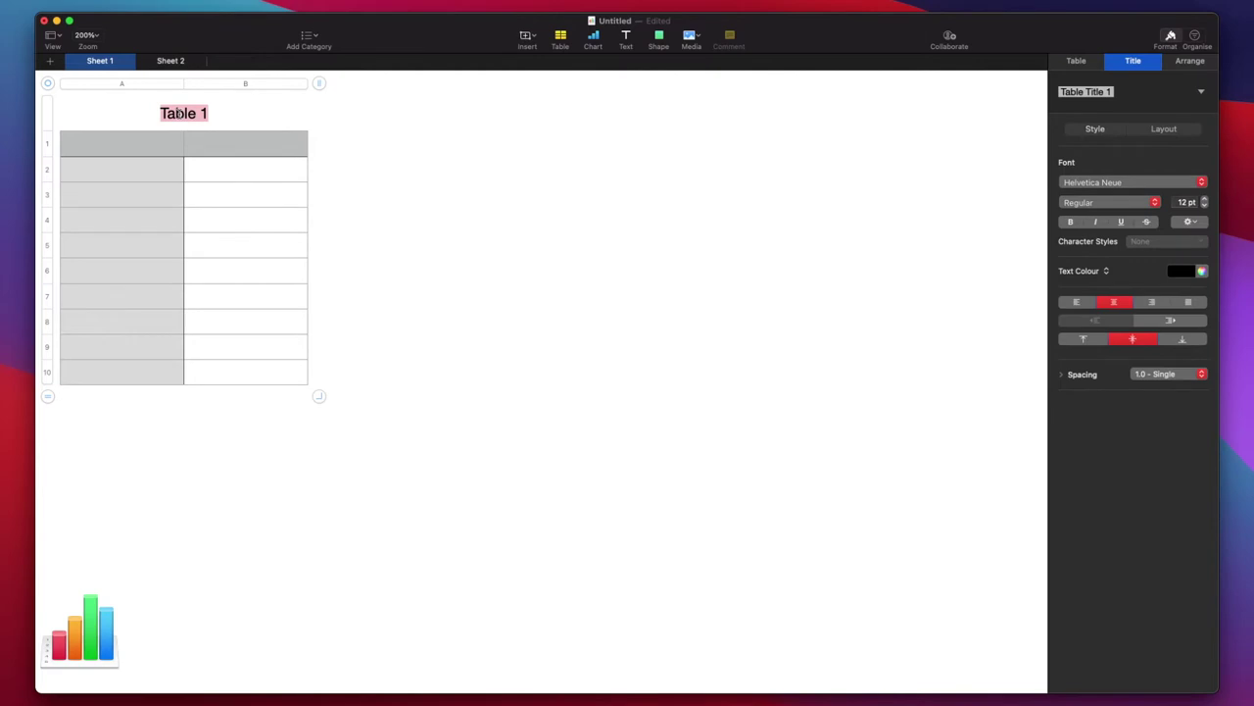
{"action": "key", "text": "BackSpace"}
{"action": "left_click", "coordinate": [323, 168]}
Step: Type the headers 'Name' in A1 and 'Date' in B1
{"action": "left_click", "coordinate": [107, 106]}
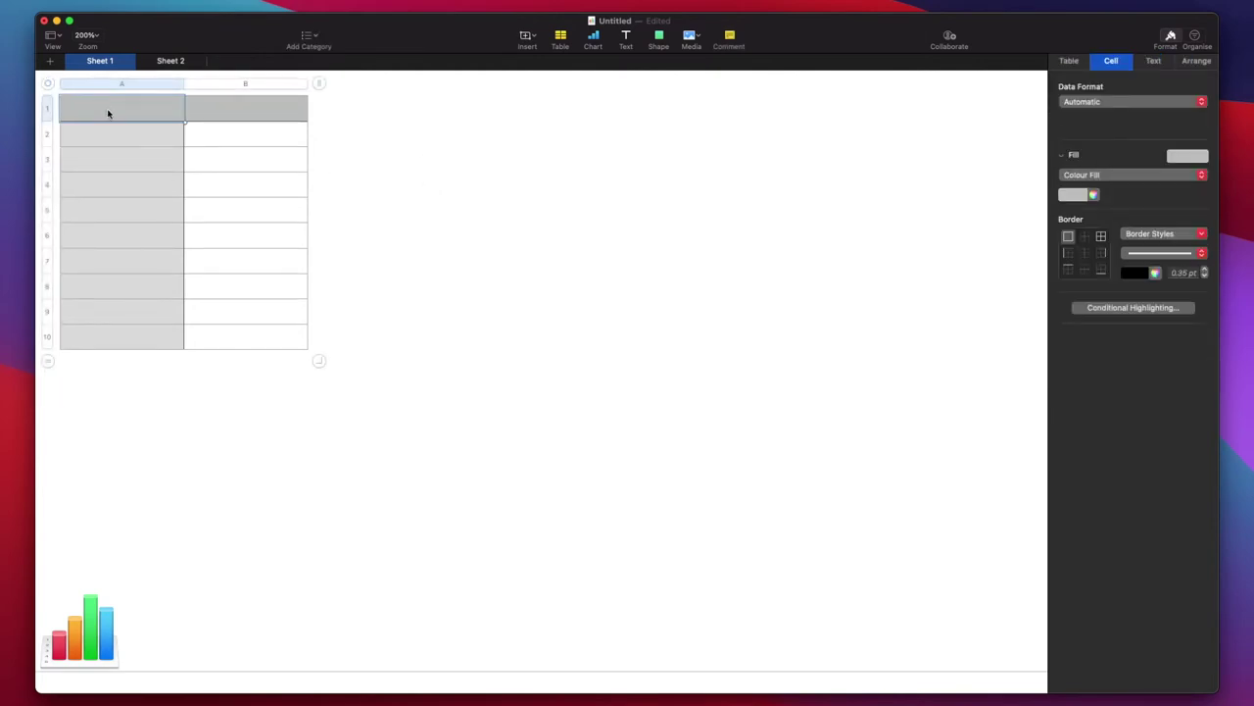
{"action": "type", "text": "Name"}
{"action": "right_click", "coordinate": [108, 110]}
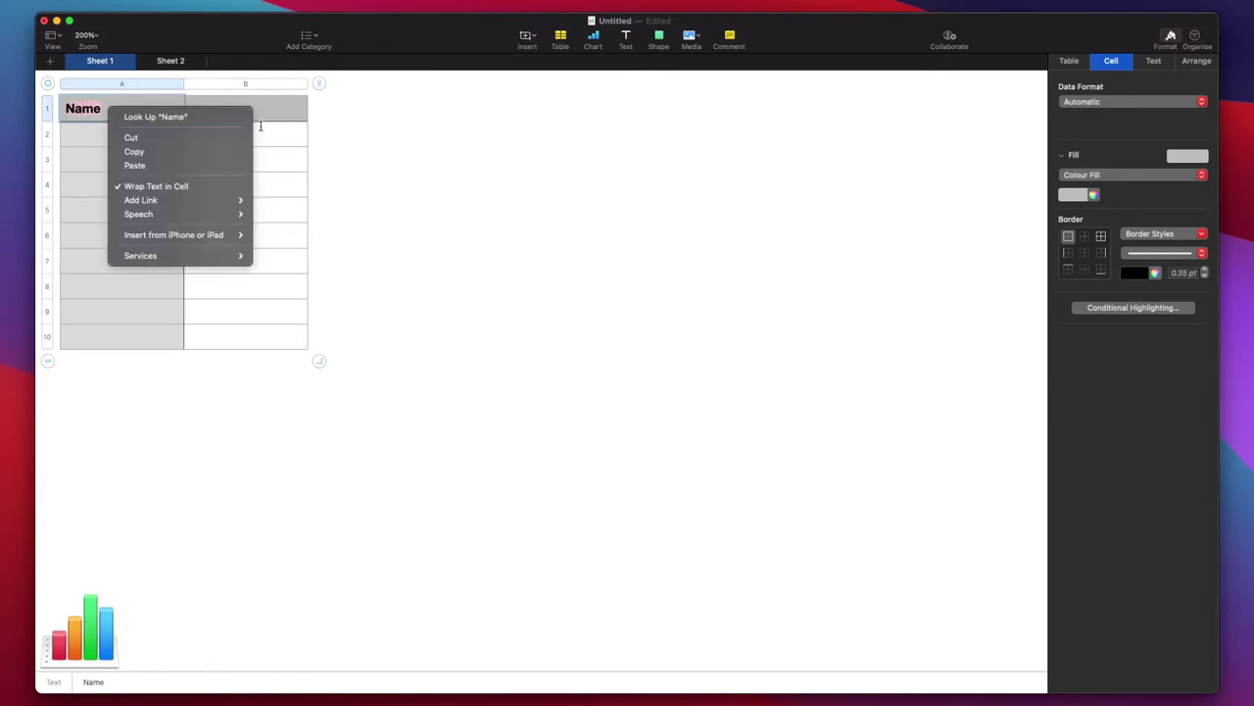
{"action": "left_click", "coordinate": [272, 112]}
{"action": "left_click", "coordinate": [273, 112]}
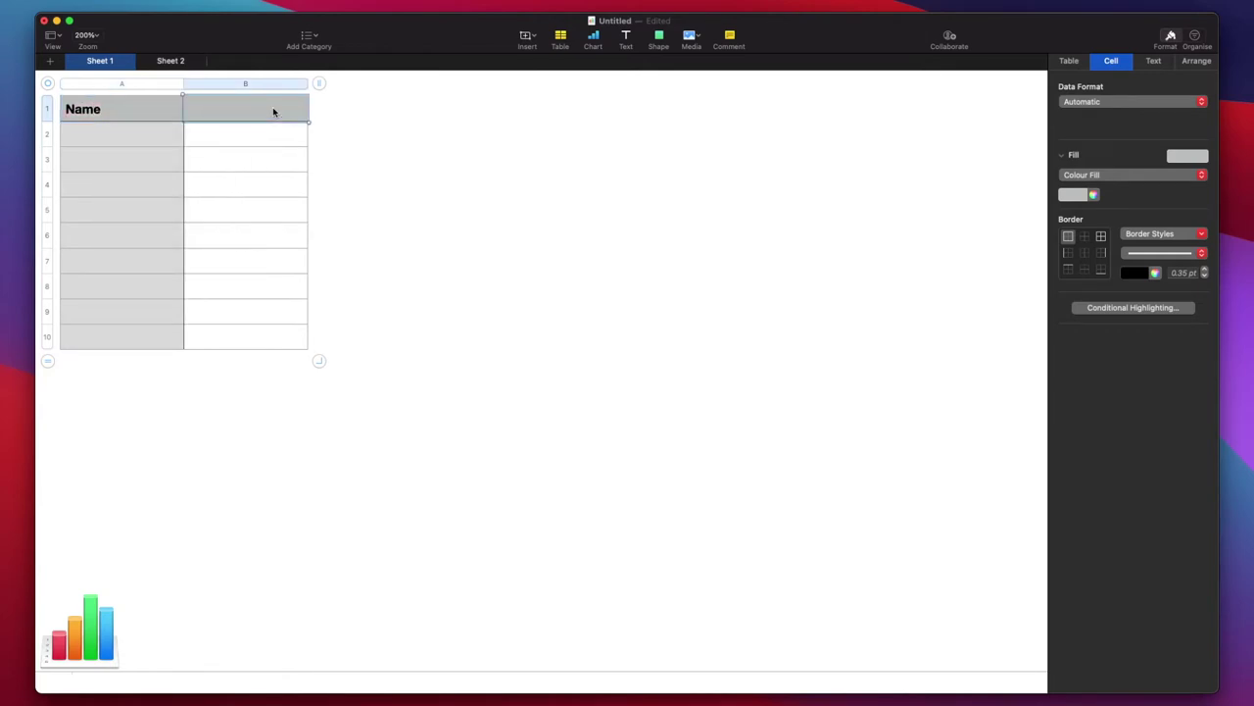
{"action": "type", "text": "Date"}
{"action": "left_click", "coordinate": [479, 176]}
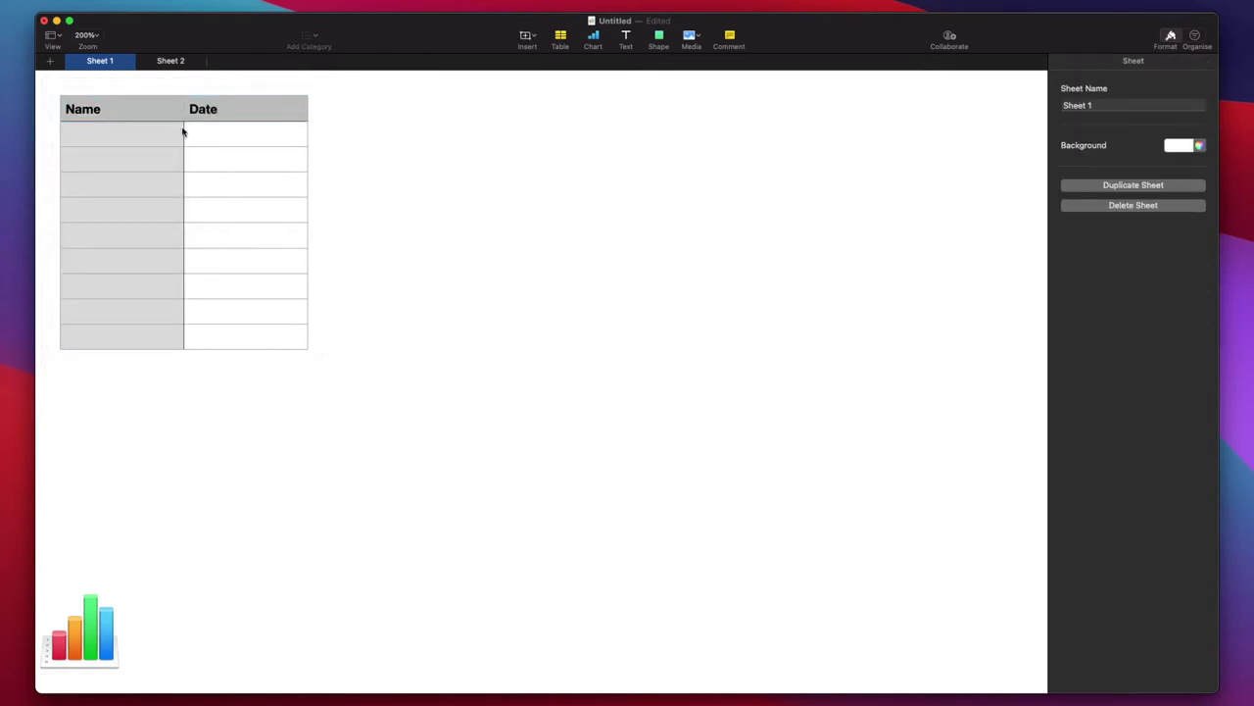
{"action": "left_click", "coordinate": [225, 144]}
{"action": "left_click", "coordinate": [276, 143]}
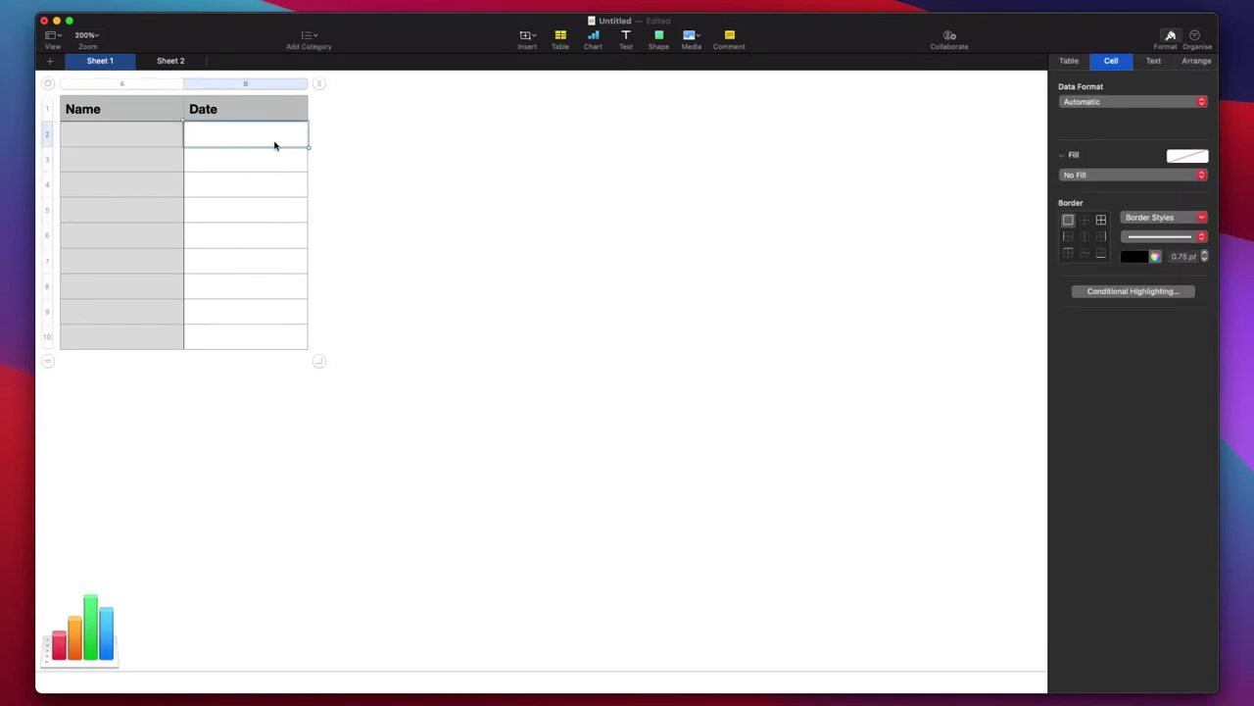
{"action": "left_click", "coordinate": [380, 149]}
{"action": "left_click", "coordinate": [227, 139]}
Step: Enter 'Name 0' in cell A2
{"action": "left_click", "coordinate": [363, 160]}
{"action": "left_click", "coordinate": [269, 141]}
{"action": "left_click", "coordinate": [369, 160]}
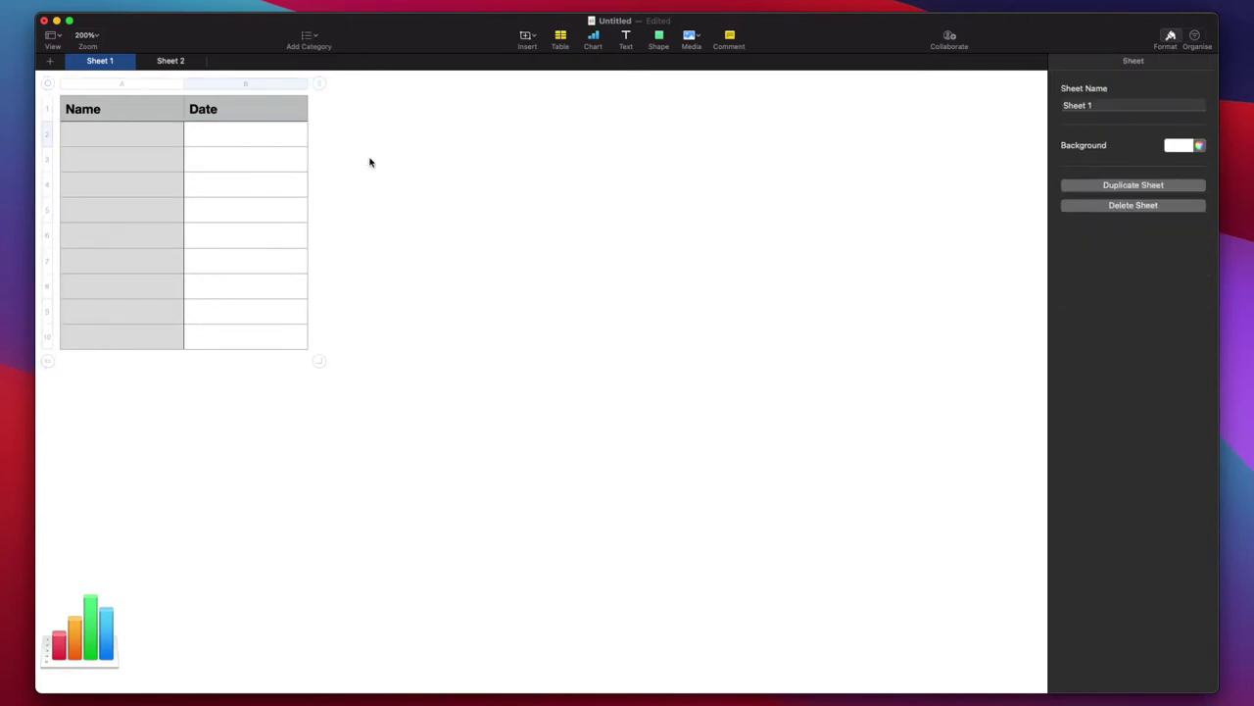
{"action": "left_click", "coordinate": [246, 132]}
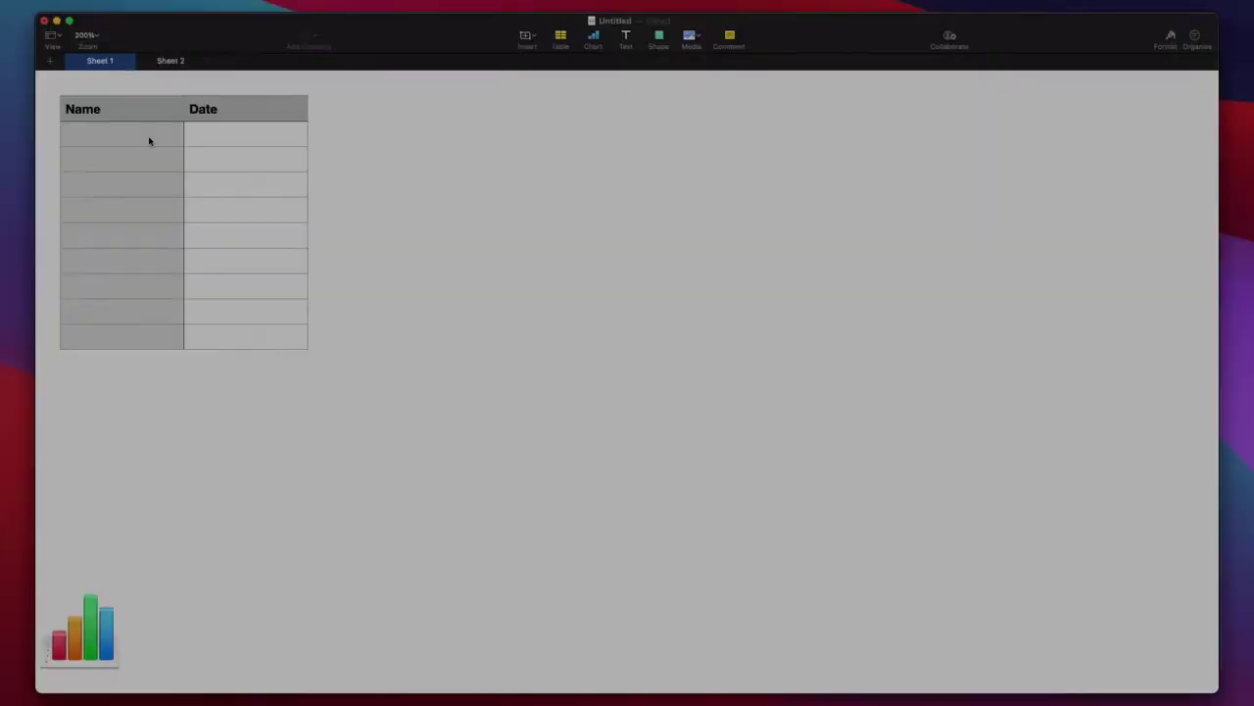
{"action": "left_click", "coordinate": [149, 141]}
{"action": "type", "text": "Name 0"}
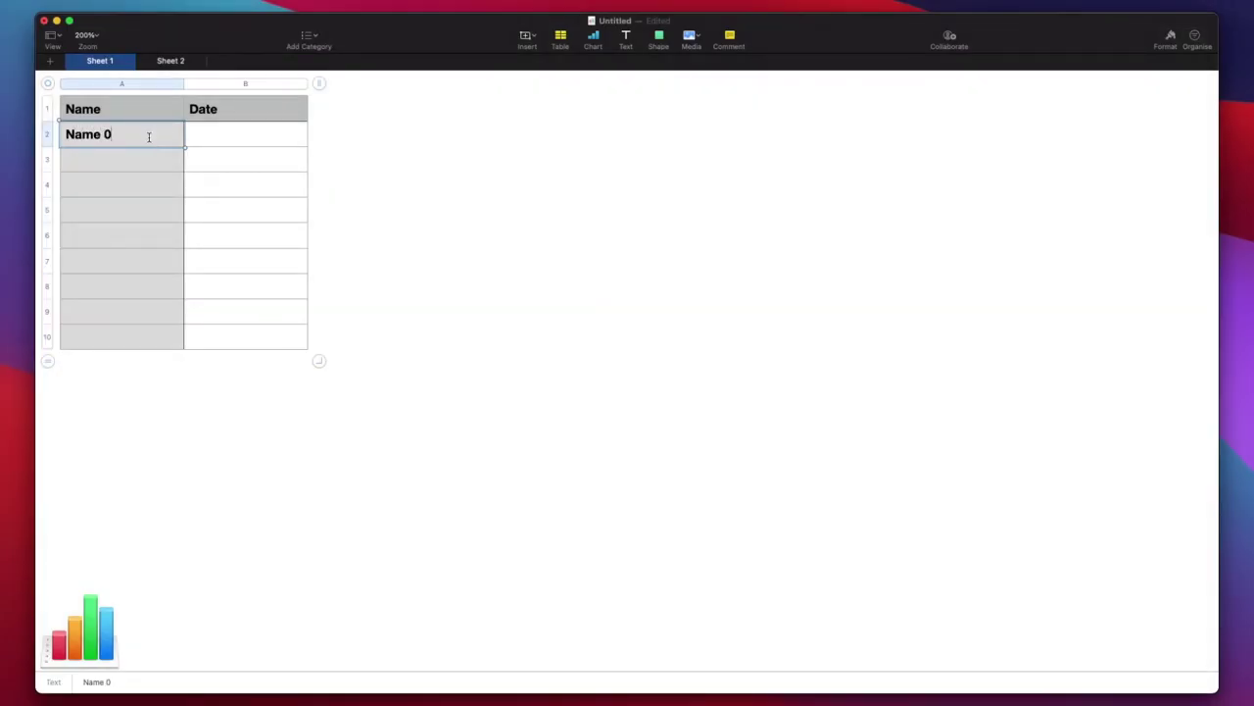
{"action": "left_click", "coordinate": [642, 225]}
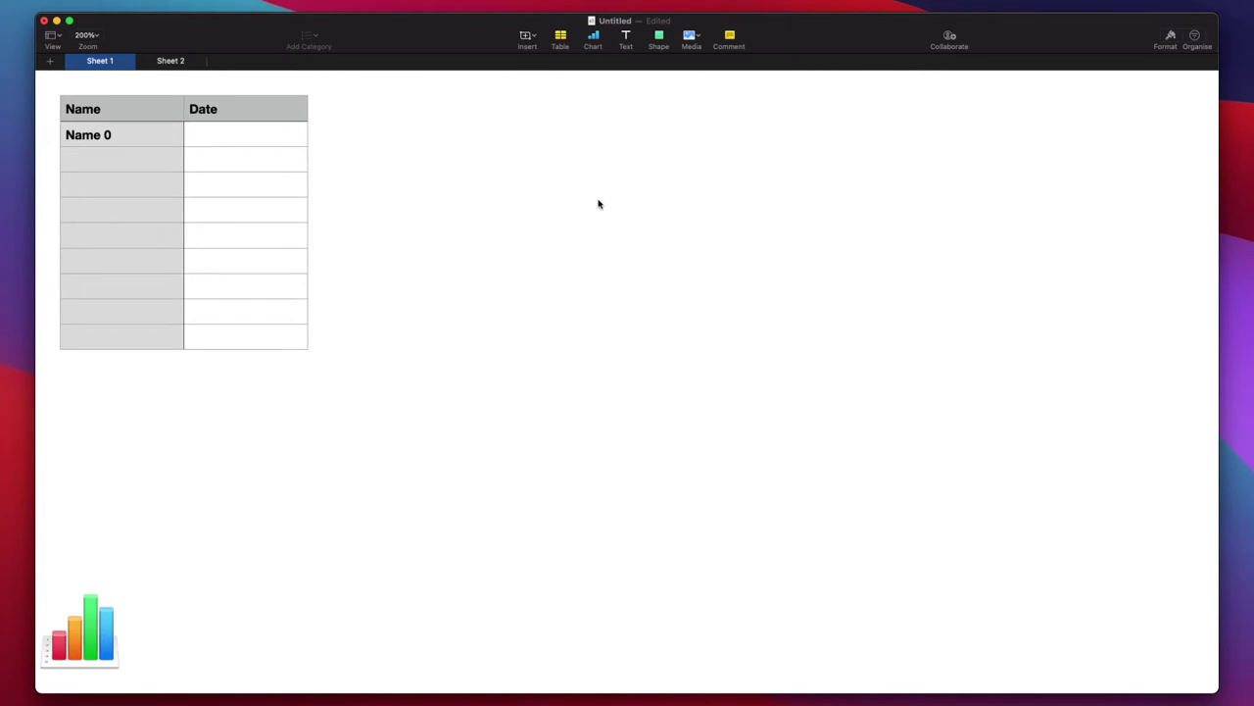
Step: Enter the date 23 Sept 2020 in cell B2, then select its text for retyping
{"action": "left_click", "coordinate": [226, 136]}
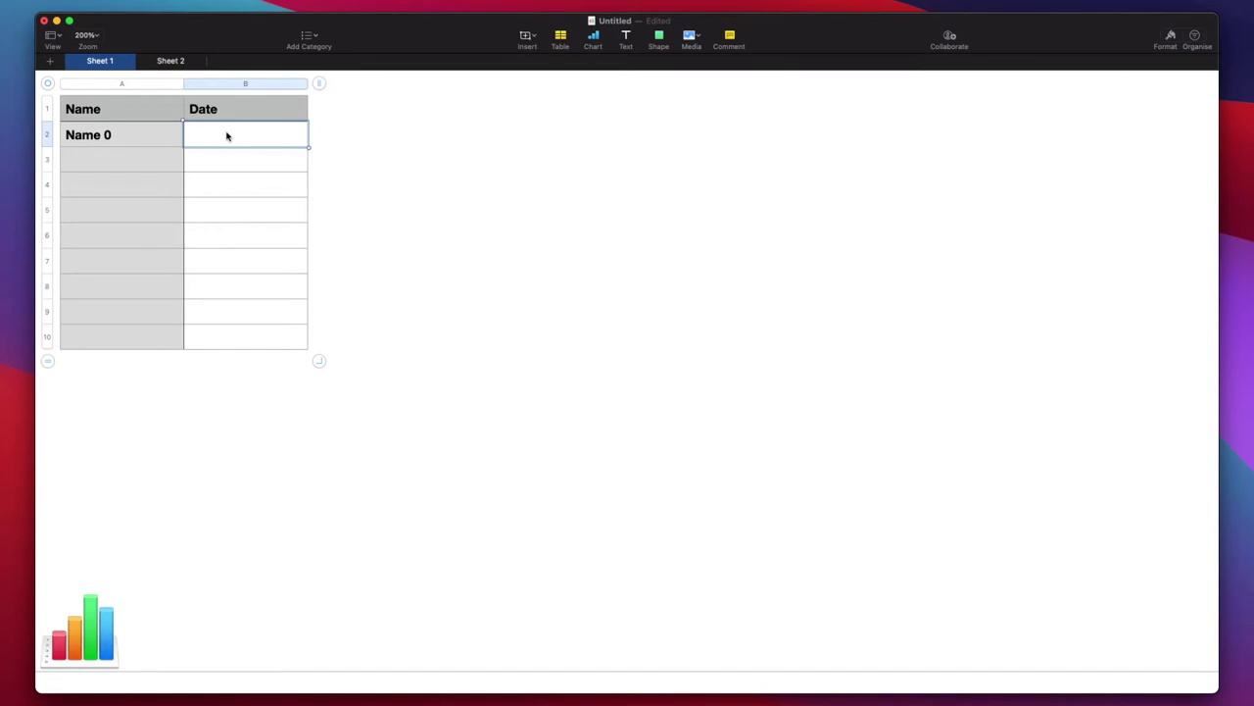
{"action": "left_click", "coordinate": [226, 134]}
{"action": "type", "text": "@3 Sept"}
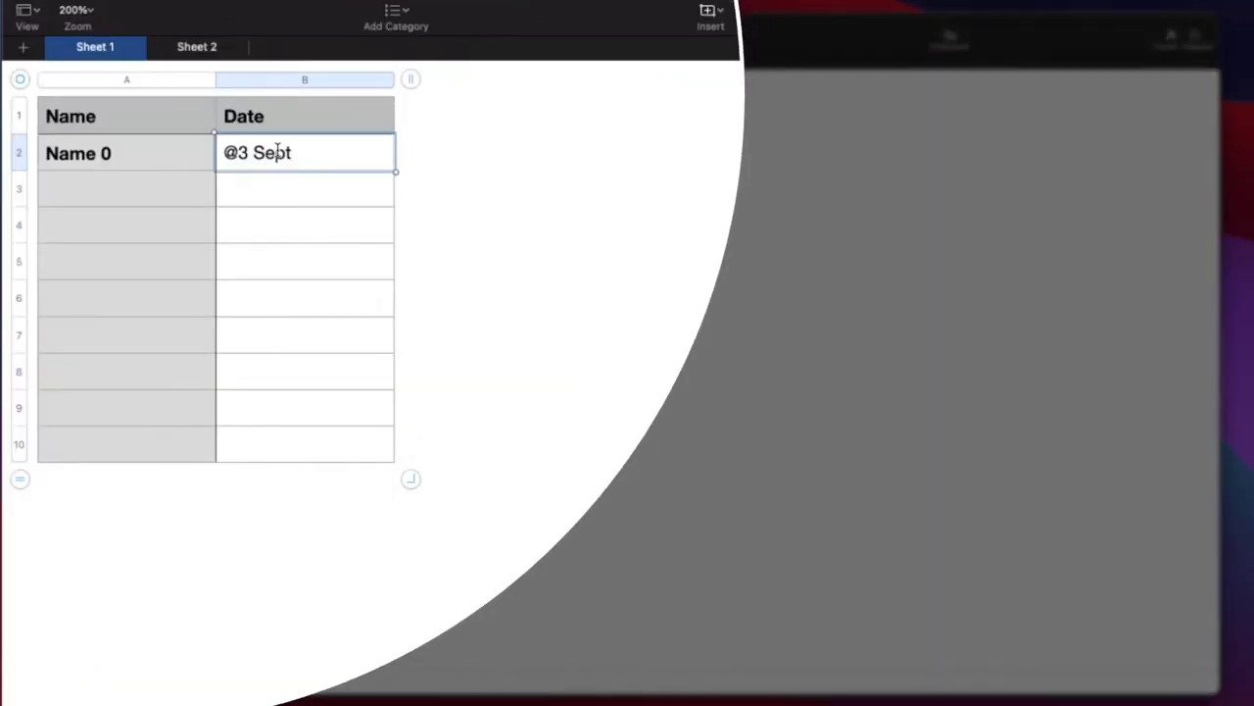
{"action": "key", "text": "BackSpace"}
{"action": "key", "text": "BackSpace"}
{"action": "key", "text": "BackSpace"}
{"action": "key", "text": "BackSpace"}
{"action": "key", "text": "BackSpace"}
{"action": "key", "text": "BackSpace"}
{"action": "key", "text": "BackSpace"}
{"action": "type", "text": "23 Sept "}
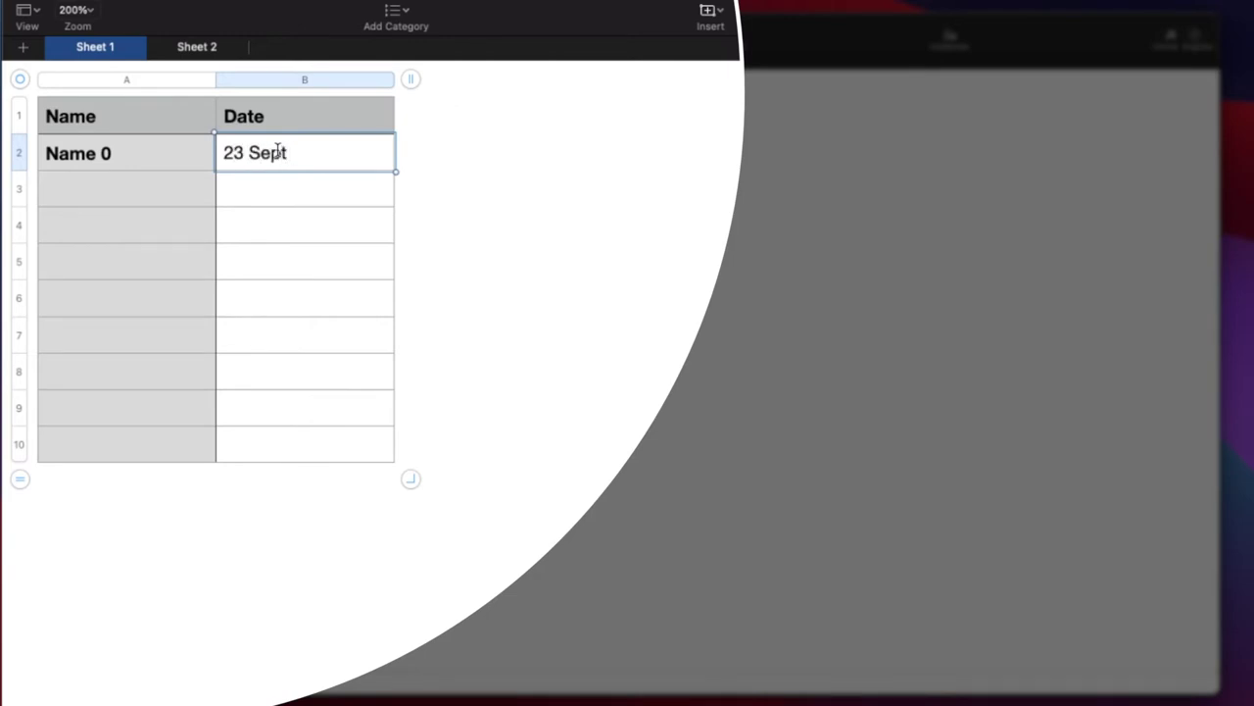
{"action": "type", "text": "2020"}
{"action": "left_click", "coordinate": [510, 225]}
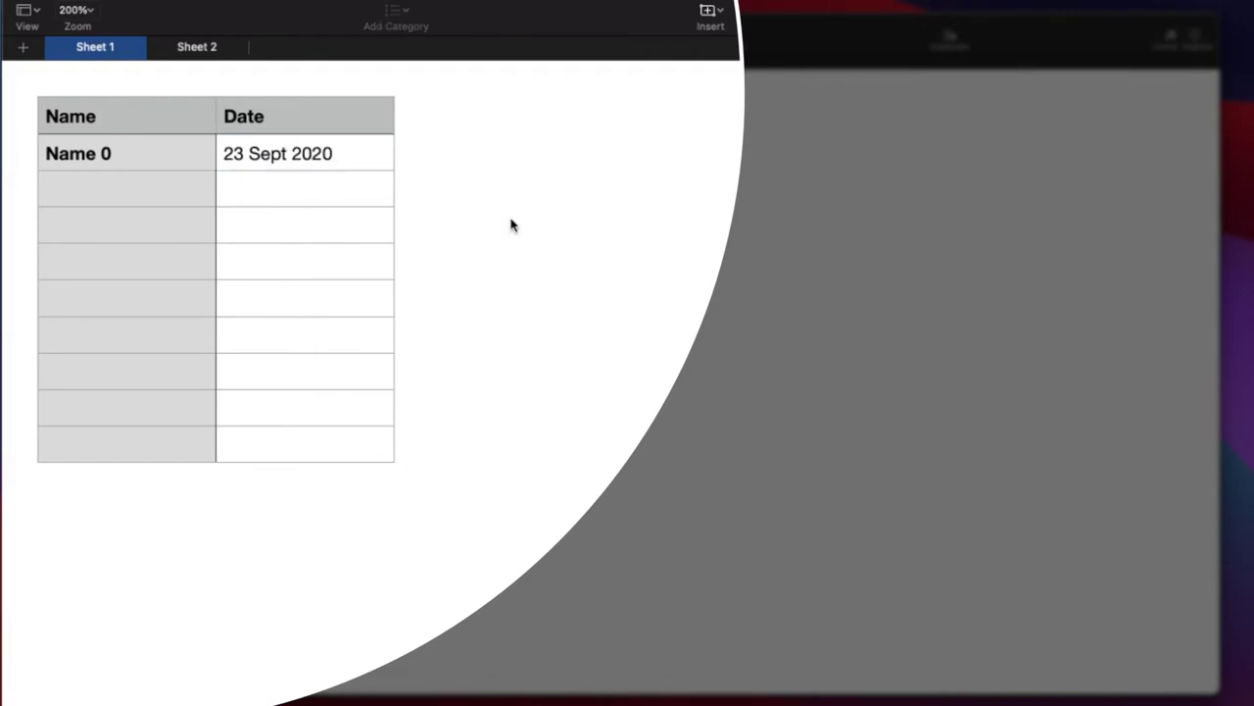
{"action": "left_click", "coordinate": [288, 156]}
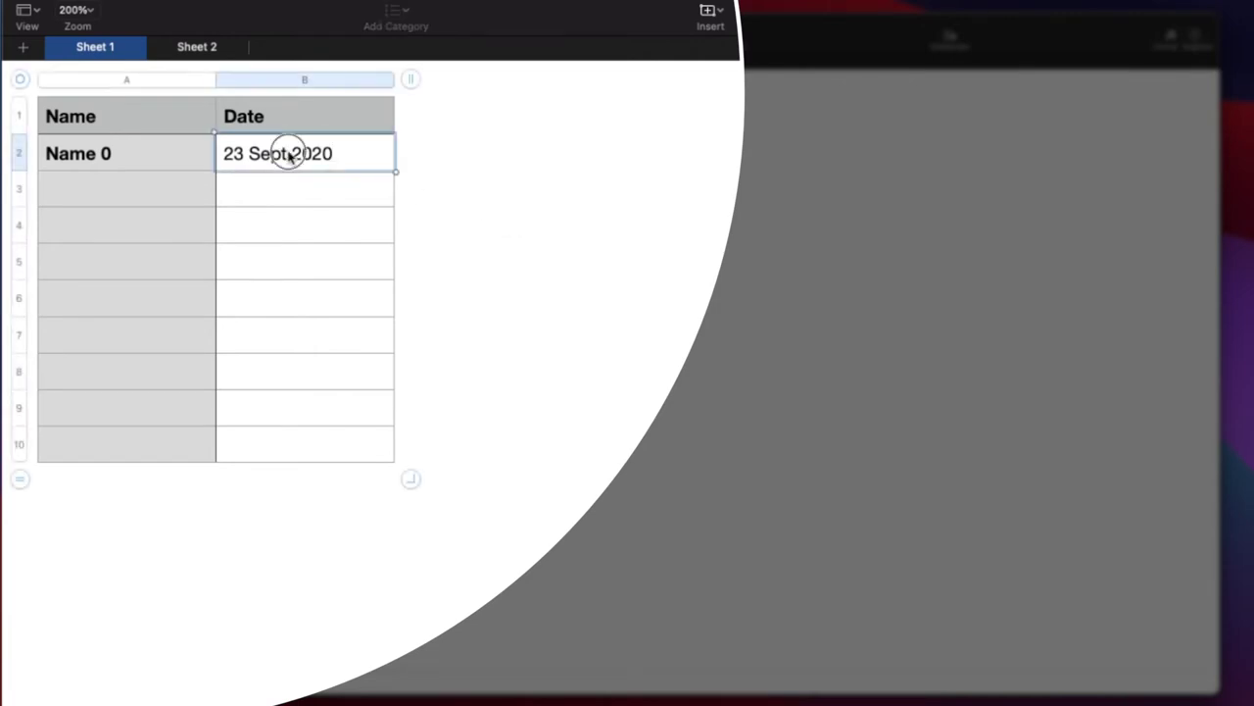
{"action": "left_click_drag", "start_coordinate": [288, 157], "coordinate": [251, 159]}
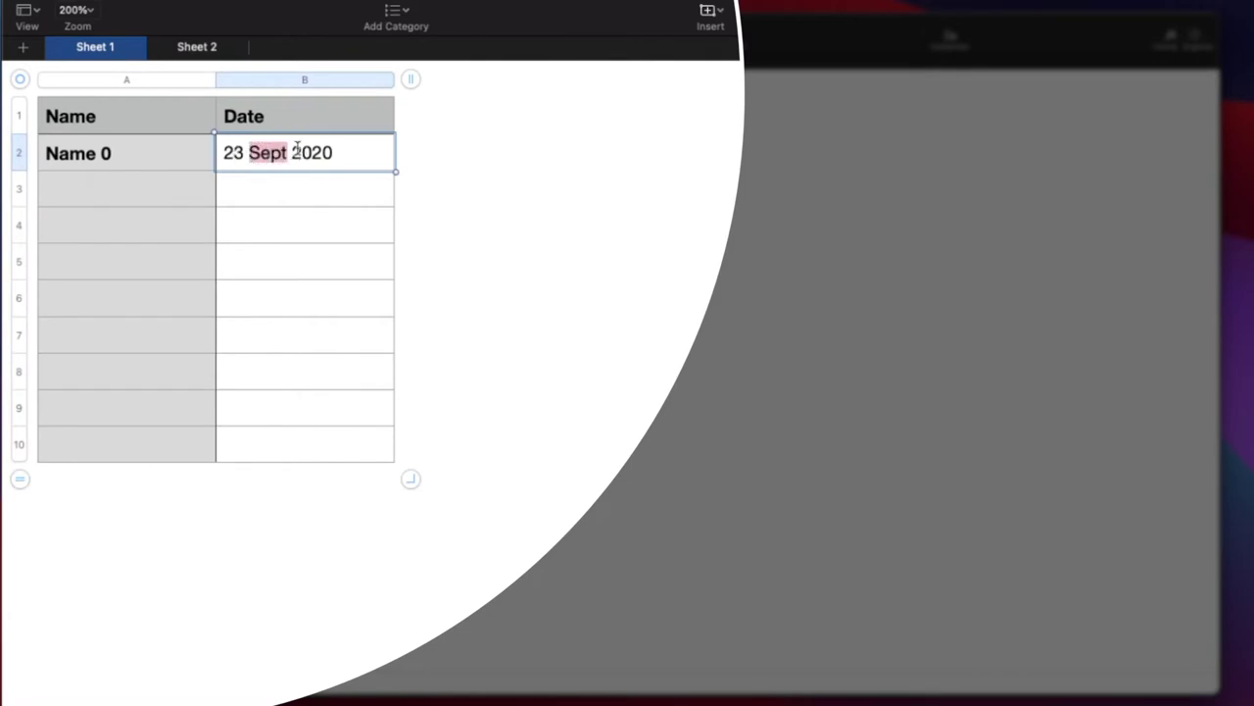
{"action": "left_click", "coordinate": [435, 173]}
{"action": "left_click", "coordinate": [355, 154]}
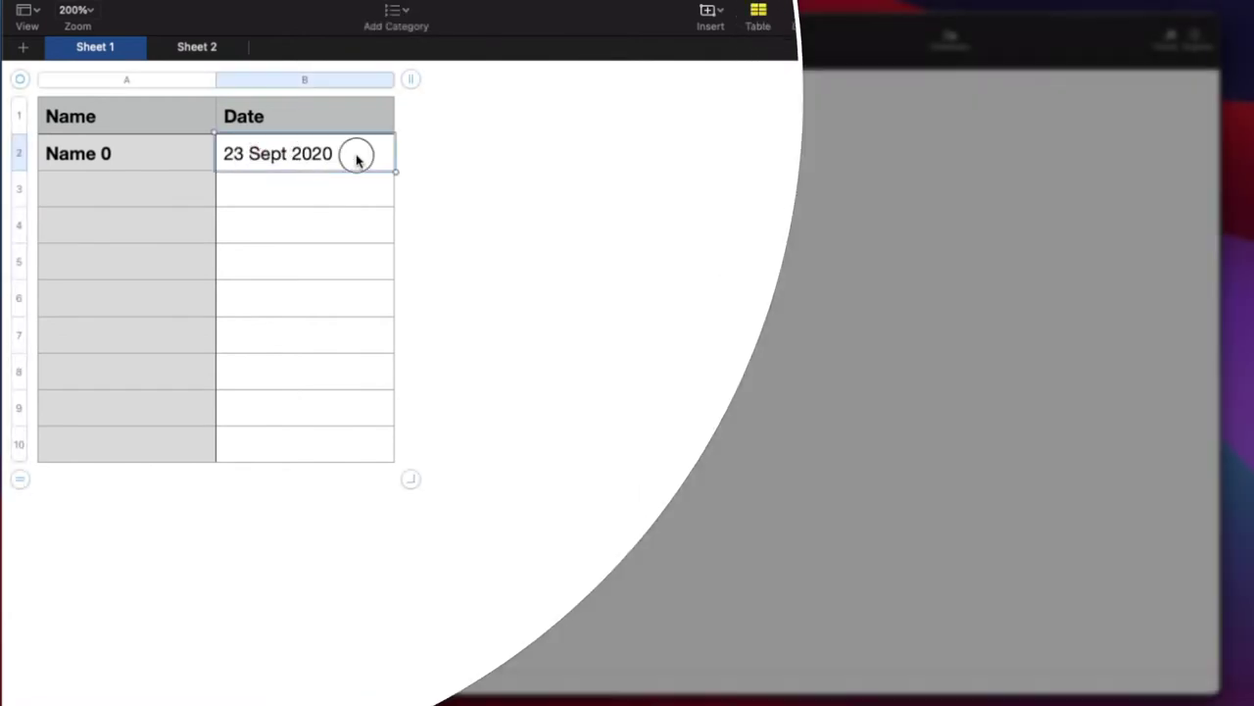
{"action": "double_click", "coordinate": [359, 159]}
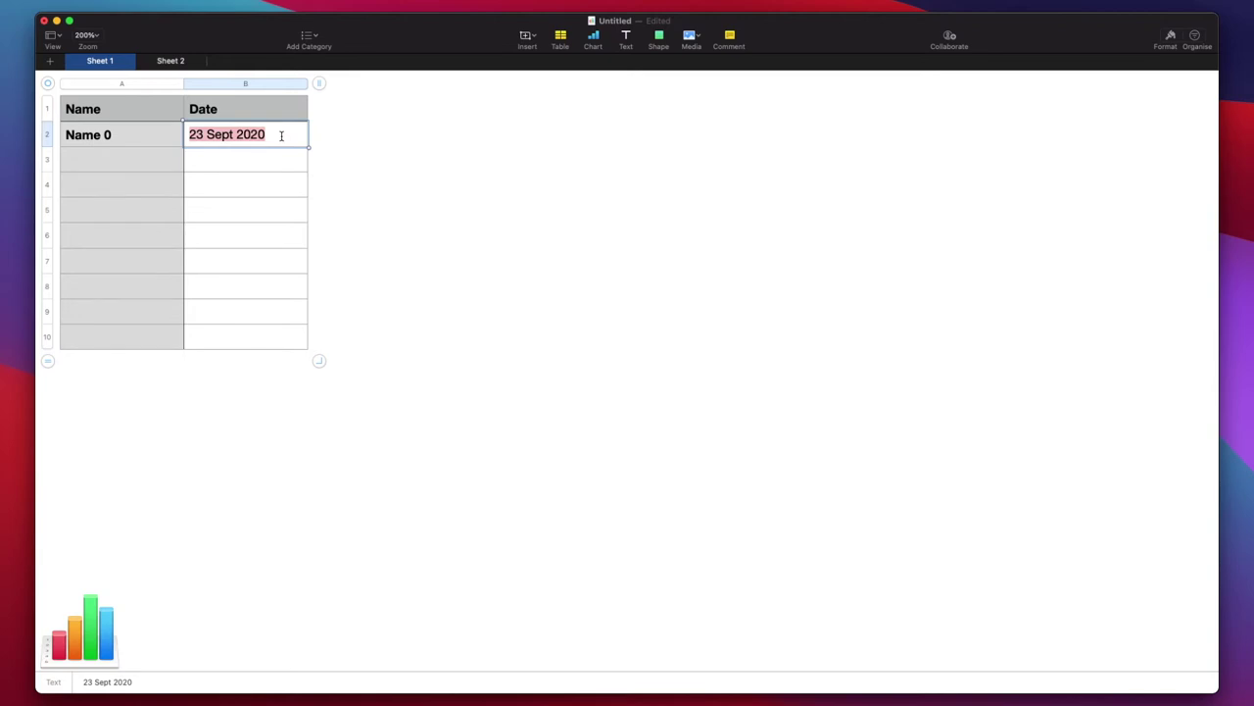
Step: Retype the B2 date as 23 Sep 20 and confirm it stores 23/09/2020
{"action": "type", "text": "23 Sep"}
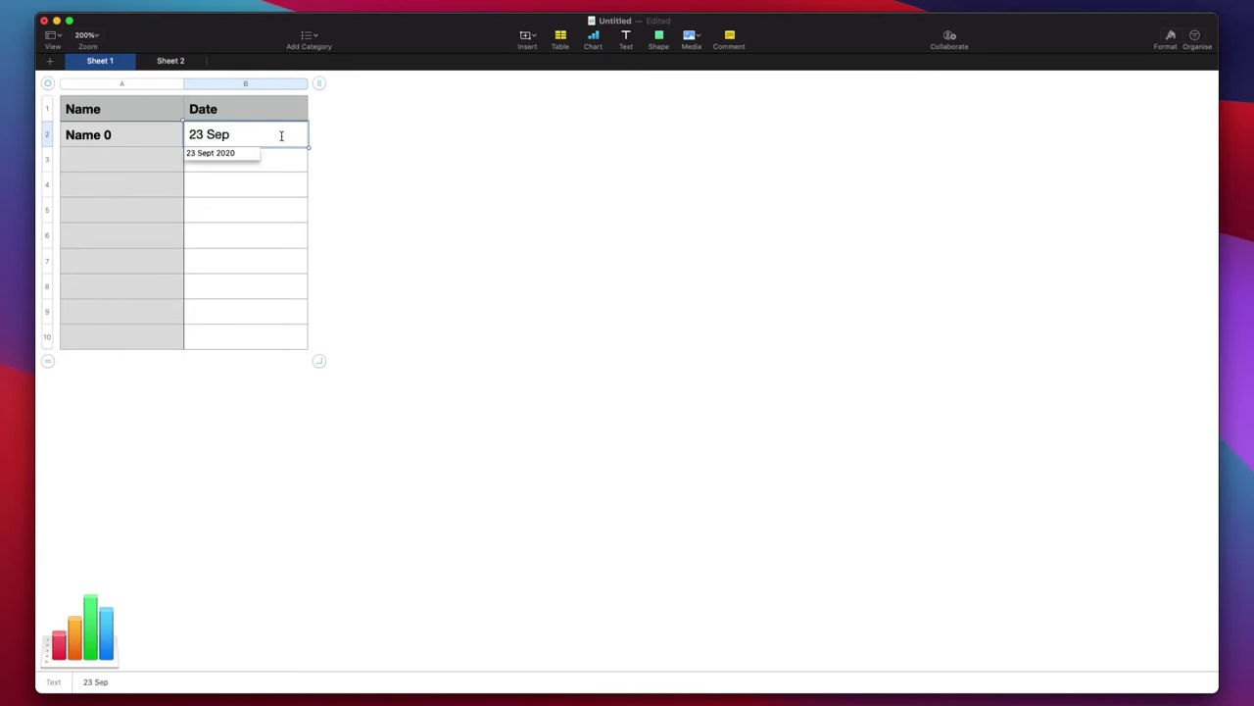
{"action": "type", "text": " 20"}
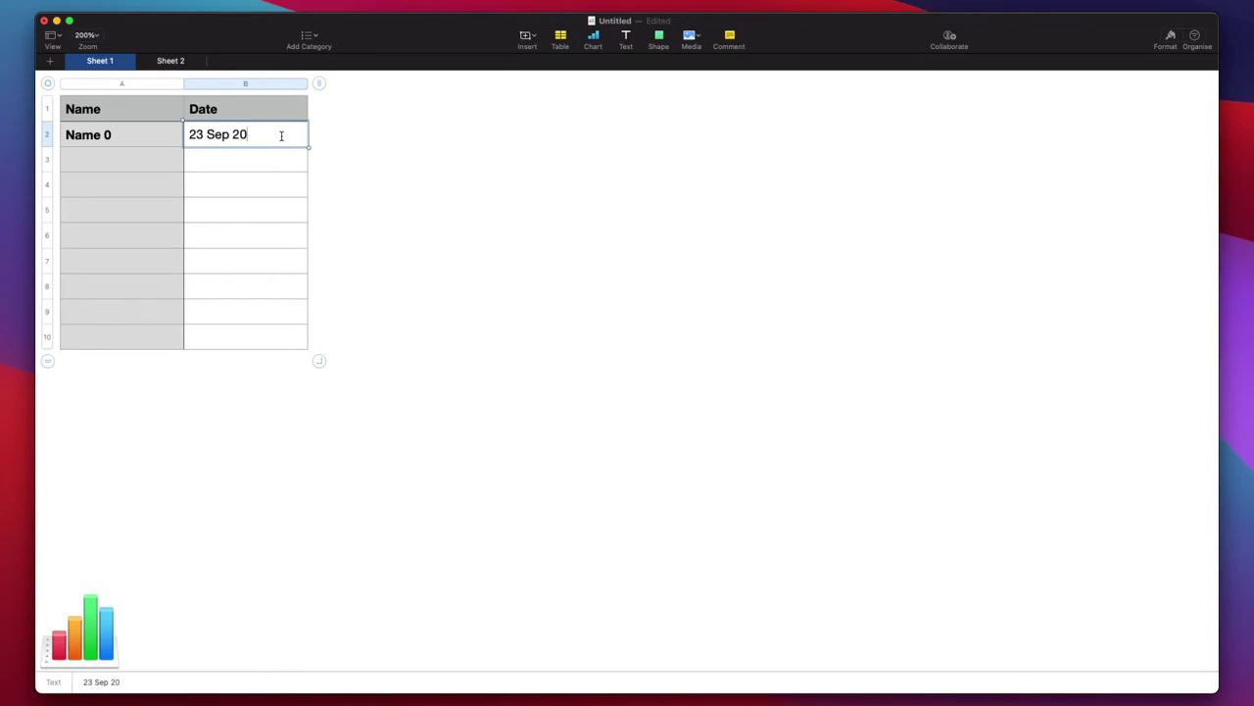
{"action": "key", "text": "Return"}
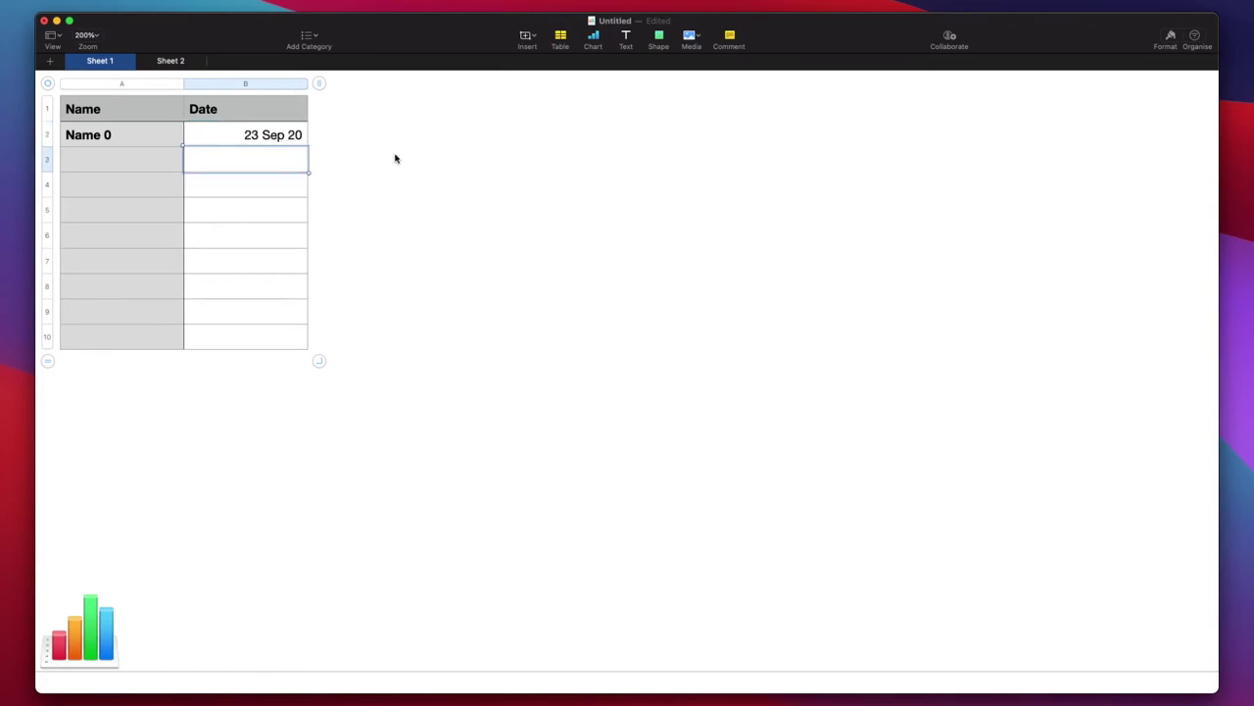
{"action": "left_click", "coordinate": [296, 142]}
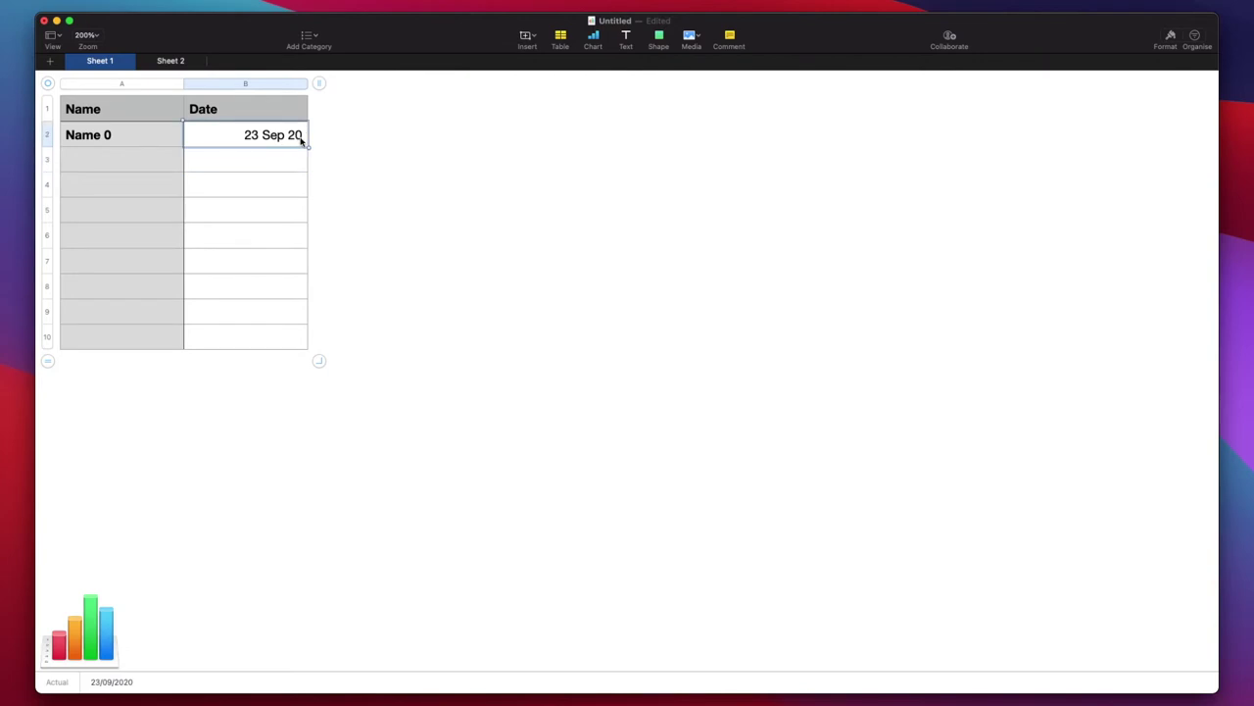
{"action": "double_click", "coordinate": [301, 141]}
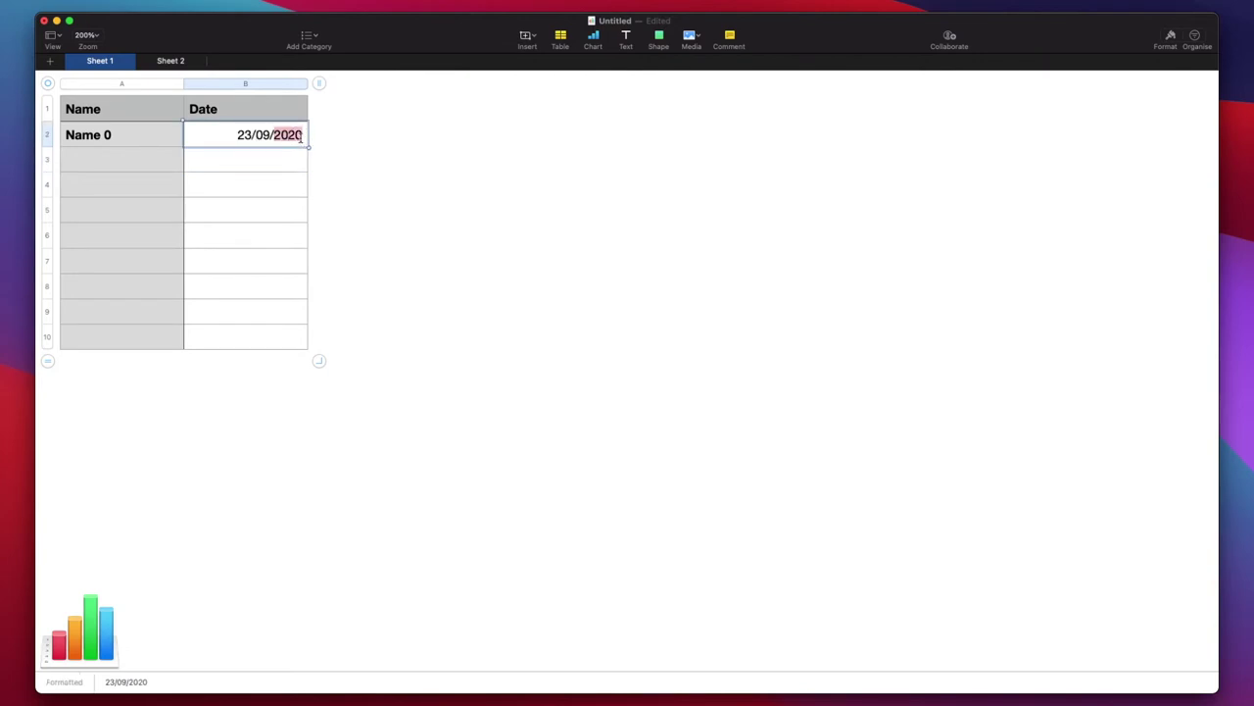
{"action": "left_click", "coordinate": [302, 142]}
{"action": "left_click_drag", "start_coordinate": [303, 136], "coordinate": [230, 134]}
{"action": "key", "text": "Escape"}
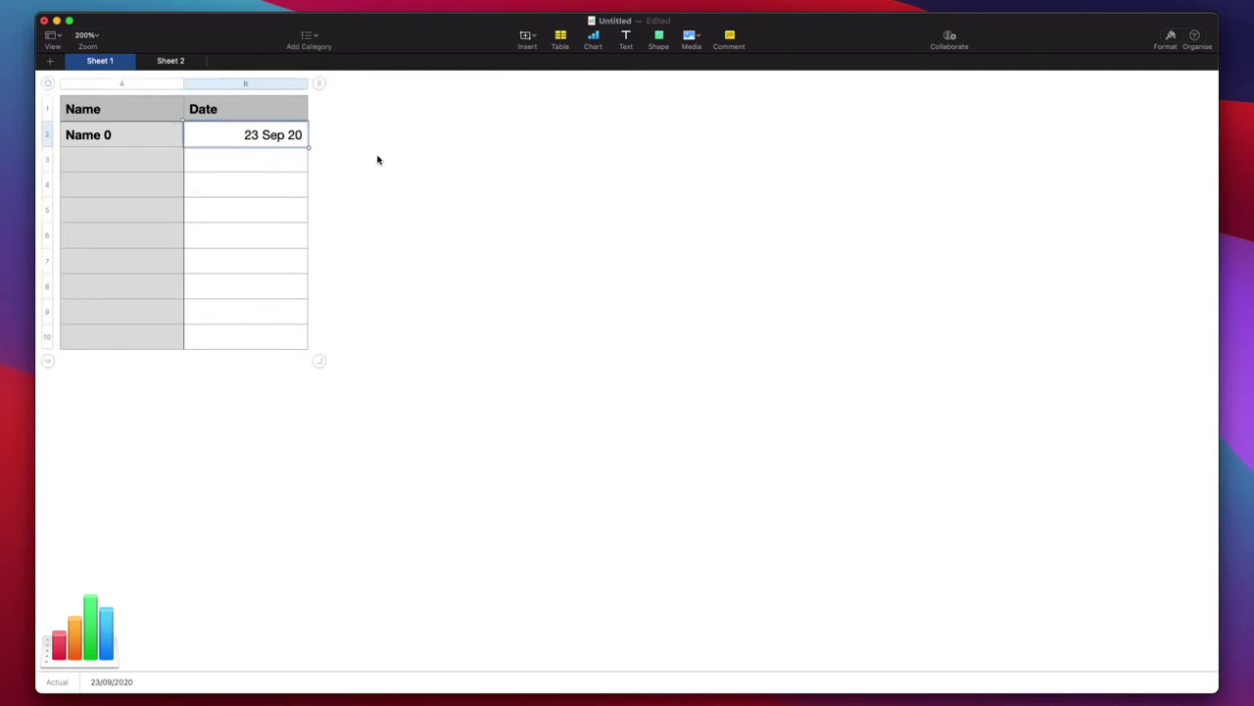
{"action": "left_click", "coordinate": [303, 134]}
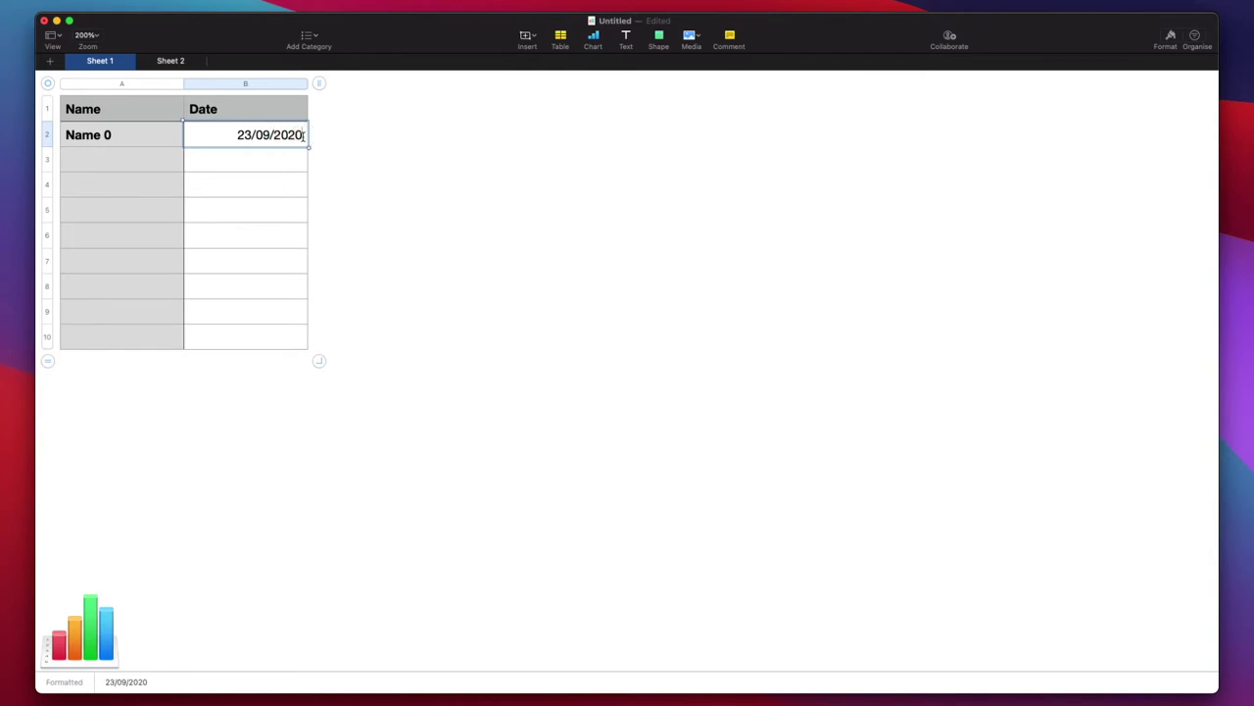
{"action": "left_click", "coordinate": [344, 171]}
{"action": "left_click", "coordinate": [303, 144]}
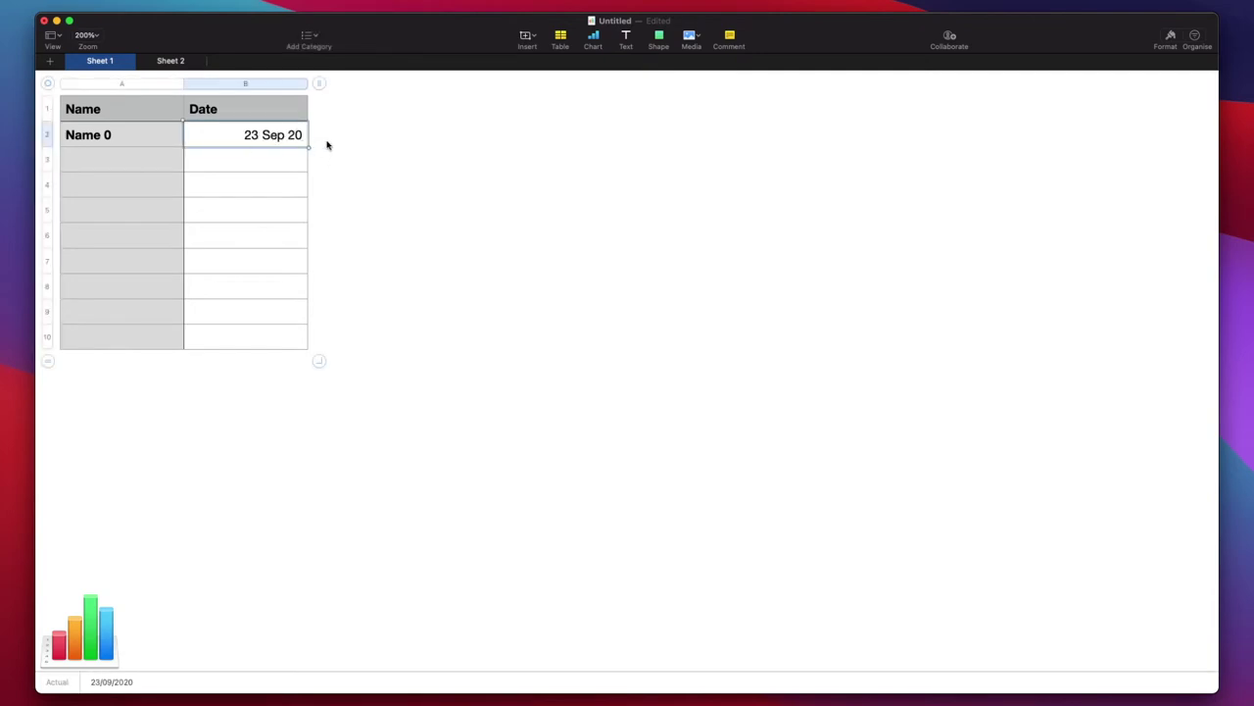
{"action": "left_click", "coordinate": [327, 145]}
{"action": "left_click", "coordinate": [269, 136]}
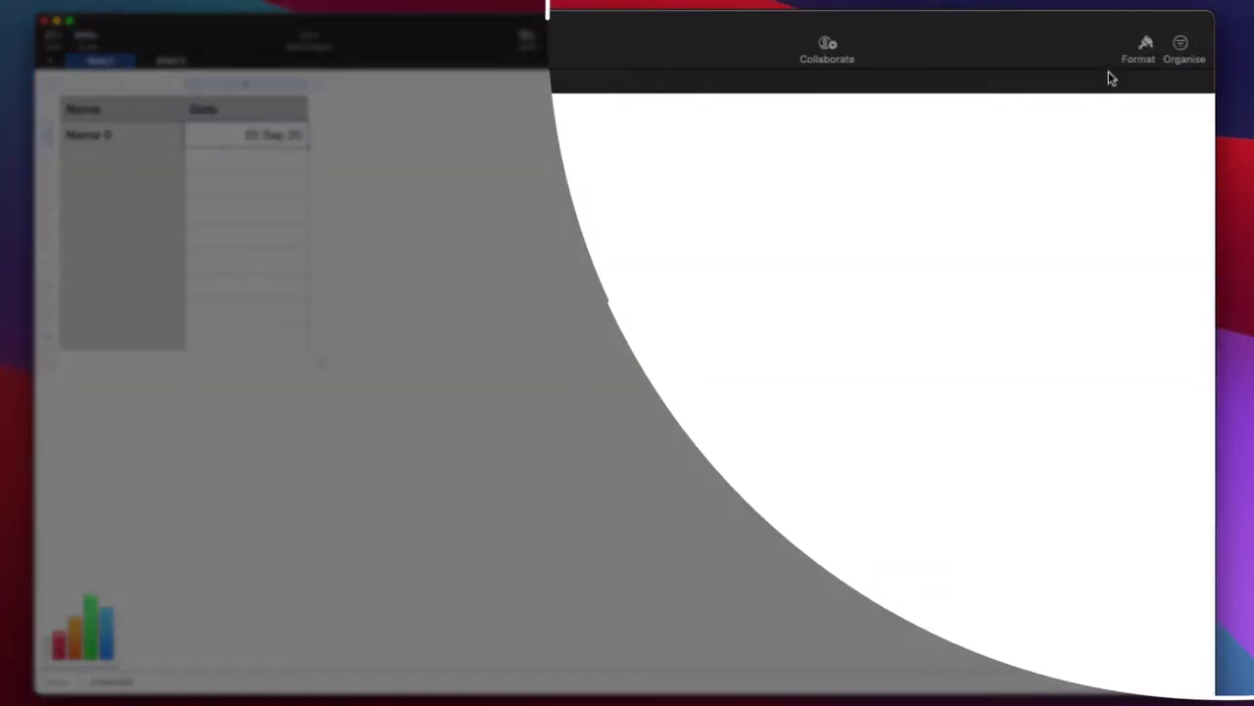
Step: Format B2 as Date & Time with date style 'Sun, 5 Jan 2020' and time None
{"action": "left_click", "coordinate": [1166, 39]}
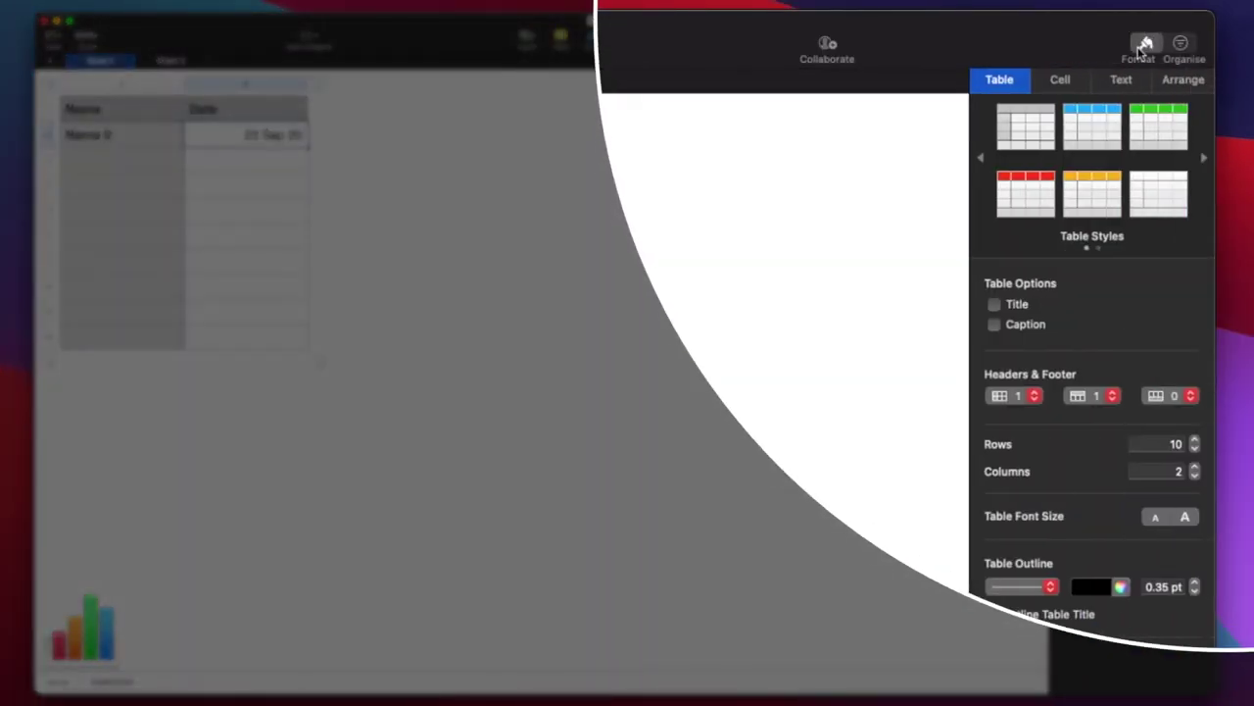
{"action": "left_click", "coordinate": [1062, 82]}
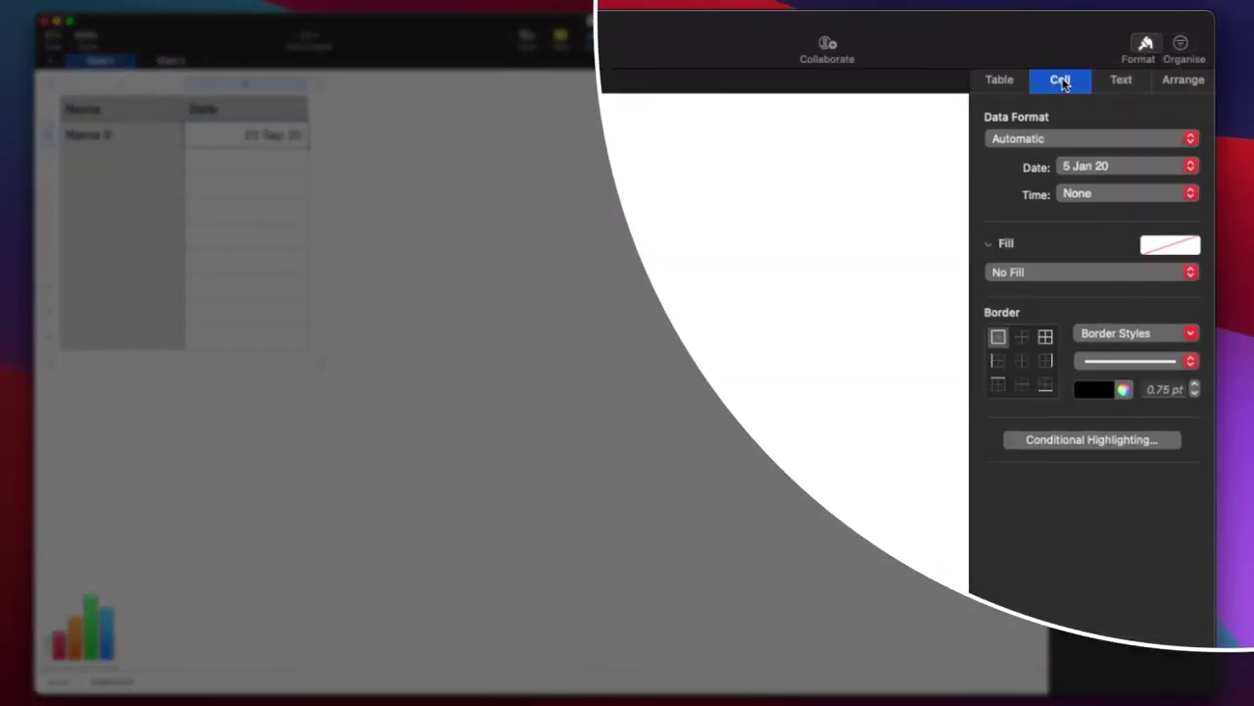
{"action": "left_click", "coordinate": [1073, 140]}
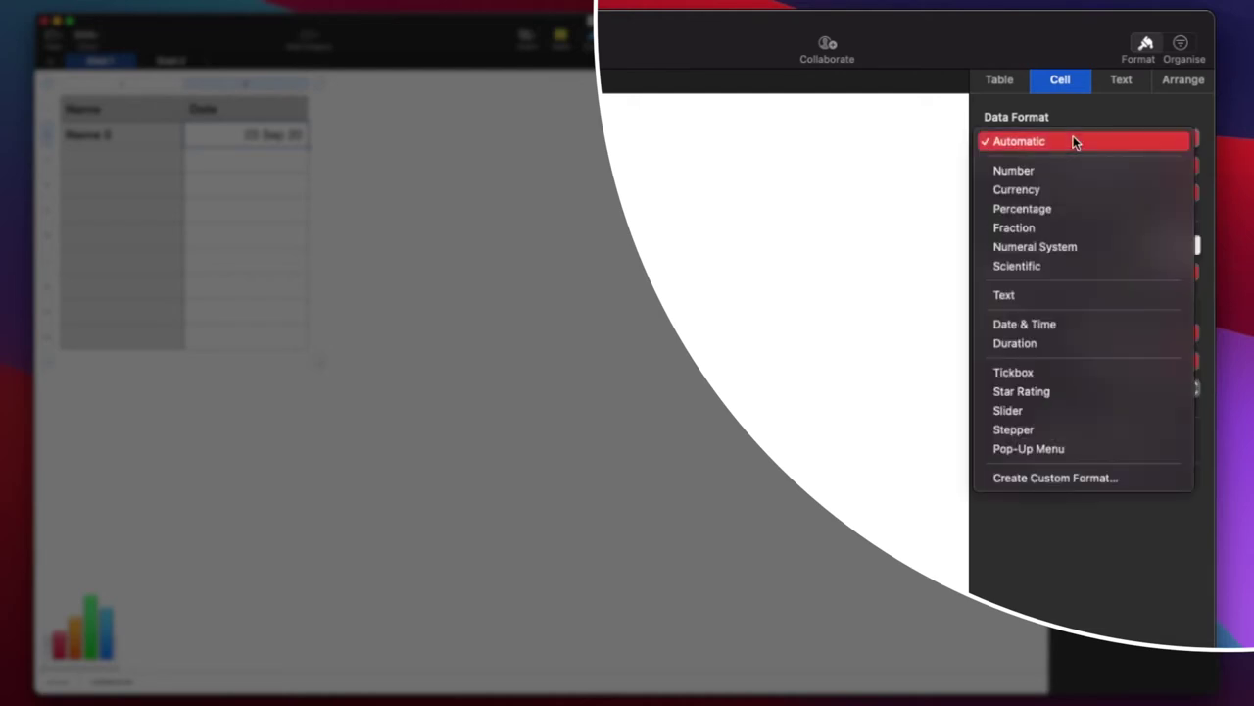
{"action": "left_click", "coordinate": [1046, 325]}
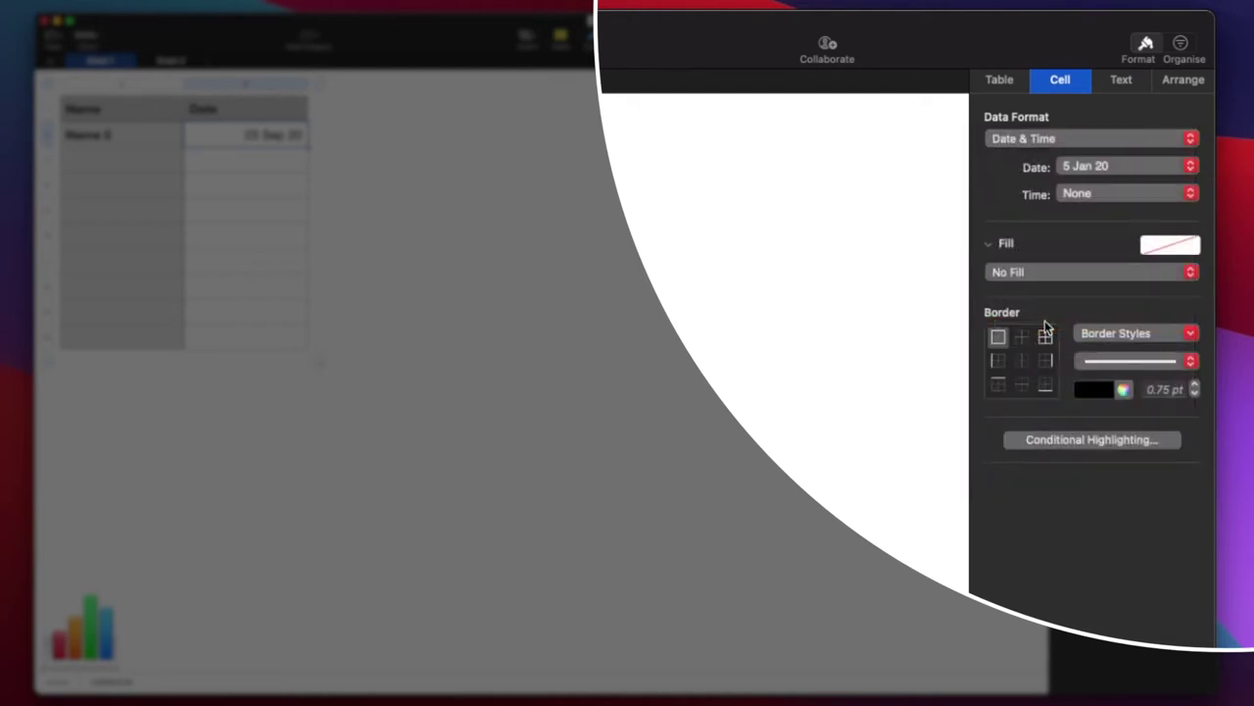
{"action": "left_click", "coordinate": [1085, 193]}
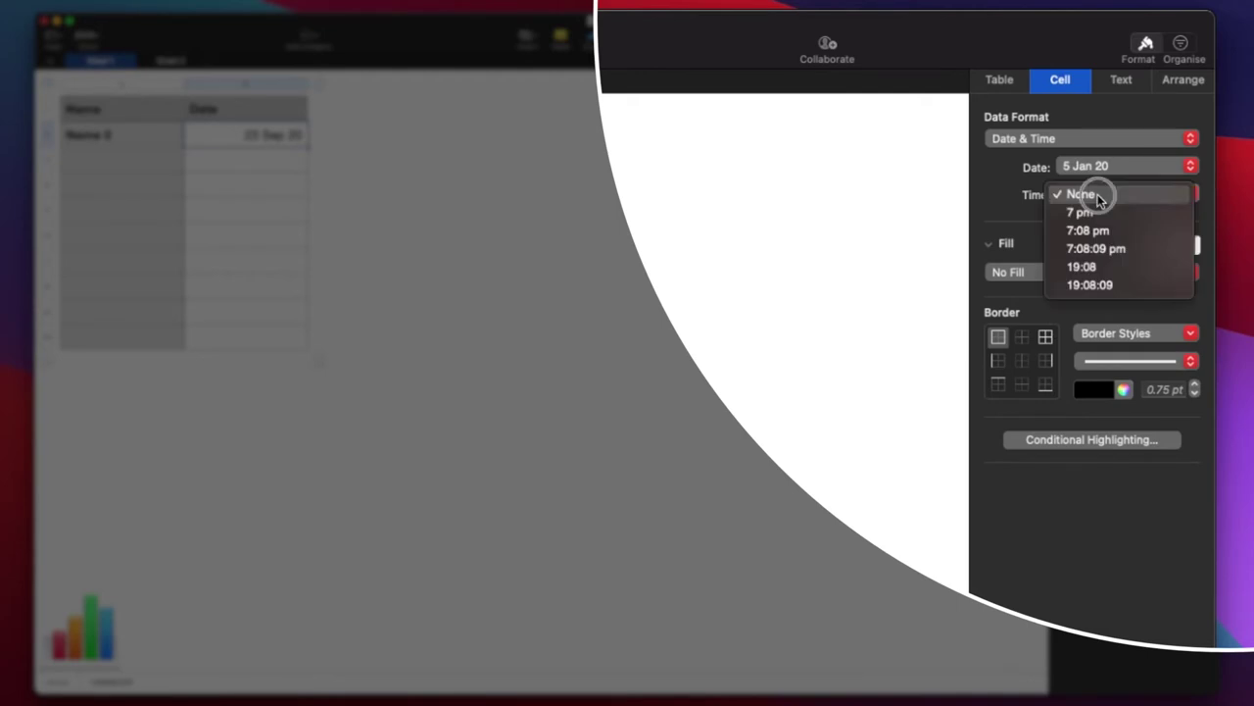
{"action": "left_click", "coordinate": [1105, 286]}
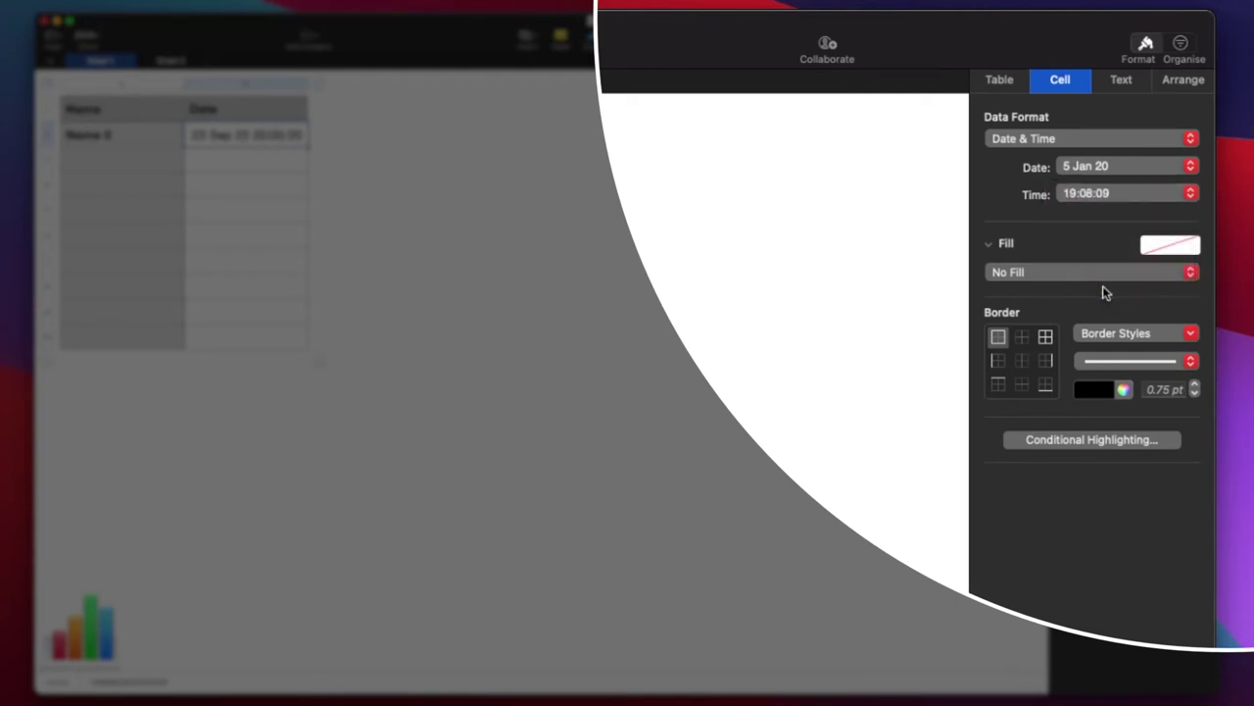
{"action": "left_click", "coordinate": [1104, 195]}
{"action": "left_click", "coordinate": [1082, 104]}
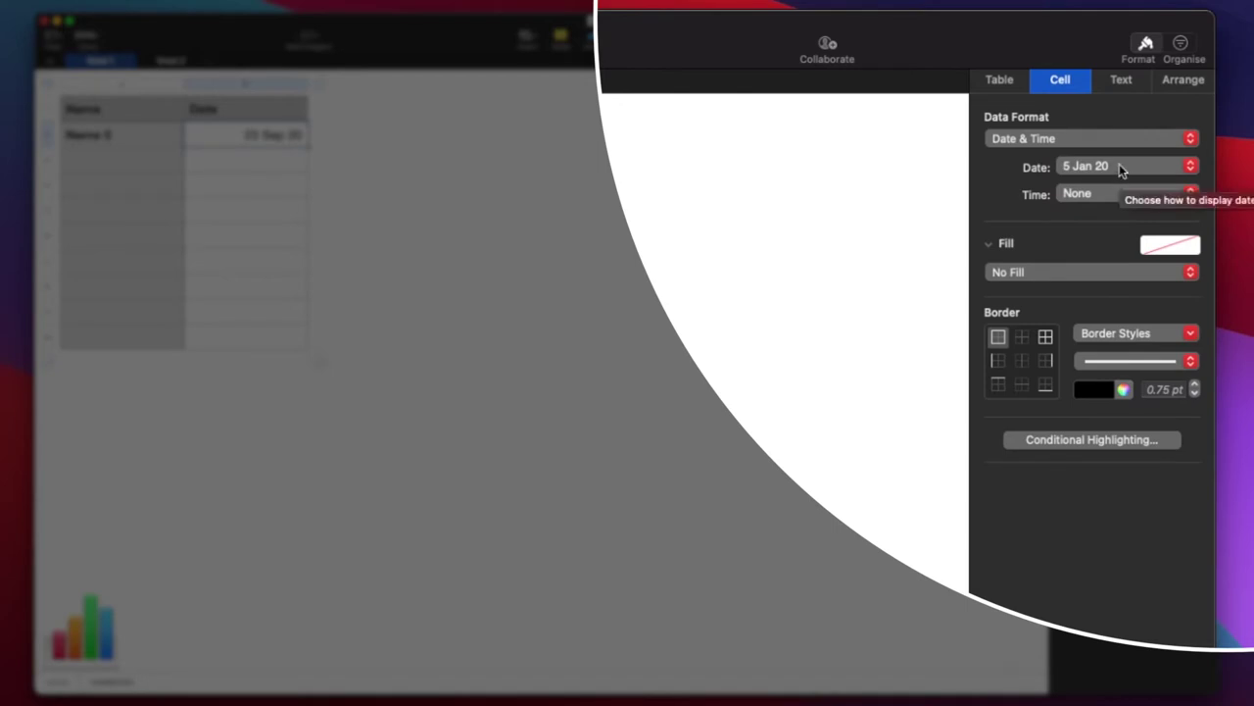
{"action": "left_click", "coordinate": [1137, 165]}
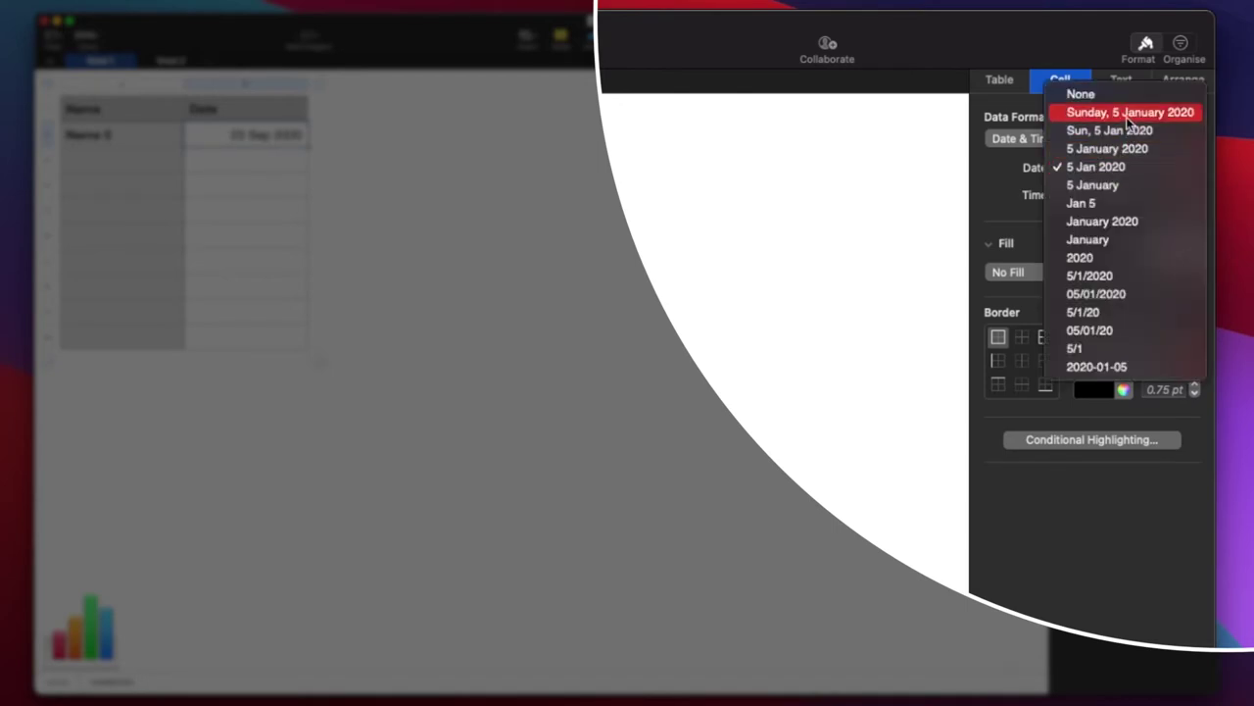
{"action": "left_click", "coordinate": [1122, 132]}
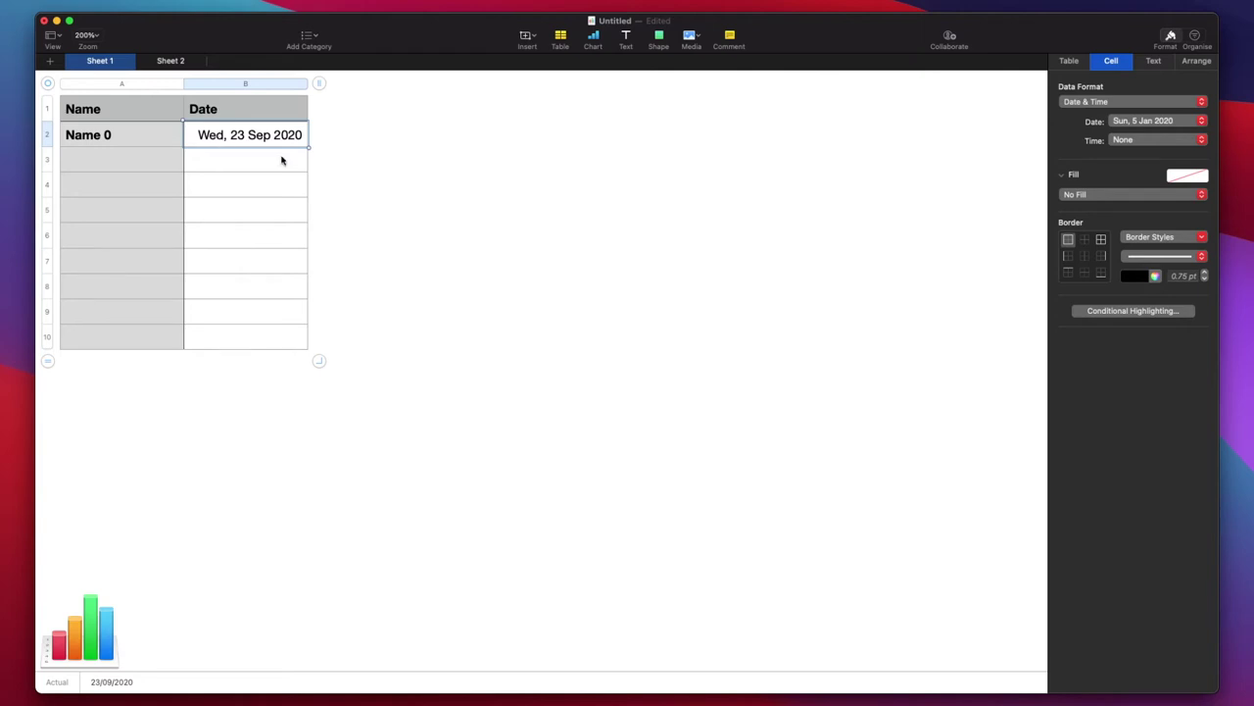
Step: Drag the table's bottom row handle down to extend it to row 19
{"action": "left_click", "coordinate": [345, 184]}
{"action": "left_click", "coordinate": [238, 142]}
{"action": "left_click_drag", "start_coordinate": [50, 365], "coordinate": [49, 595]}
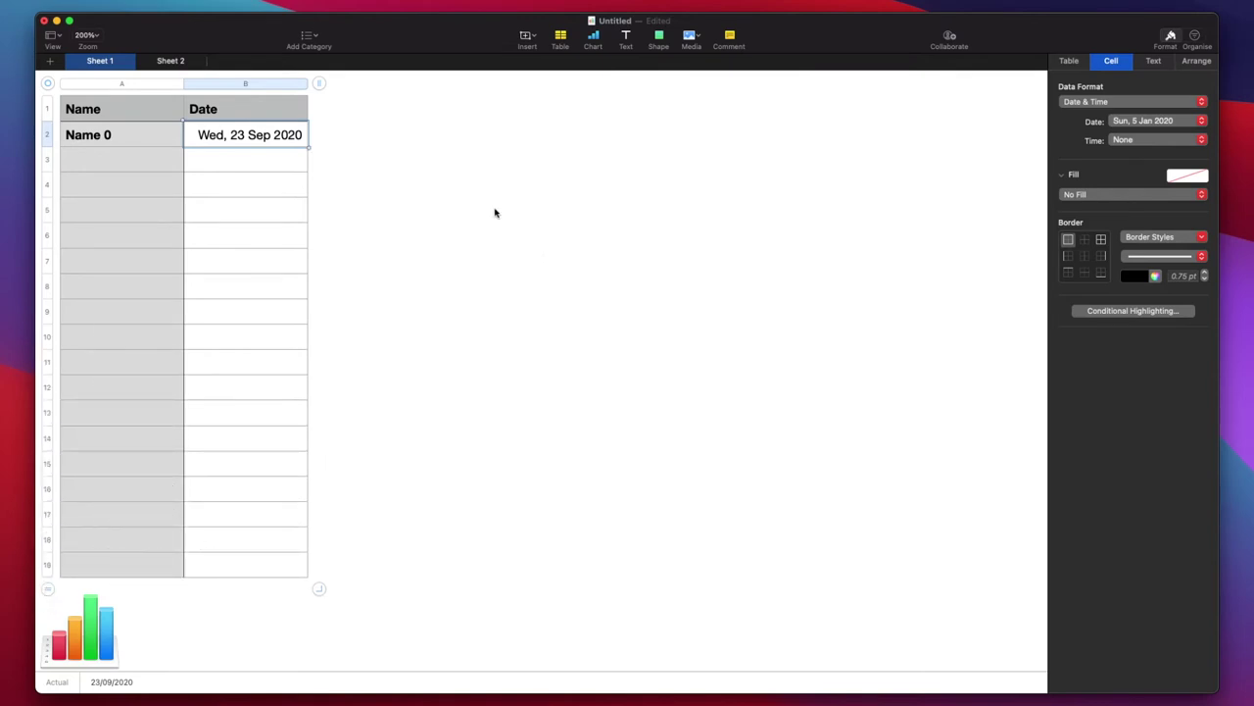
{"action": "left_click", "coordinate": [423, 196]}
{"action": "left_click", "coordinate": [272, 141]}
{"action": "left_click", "coordinate": [373, 180]}
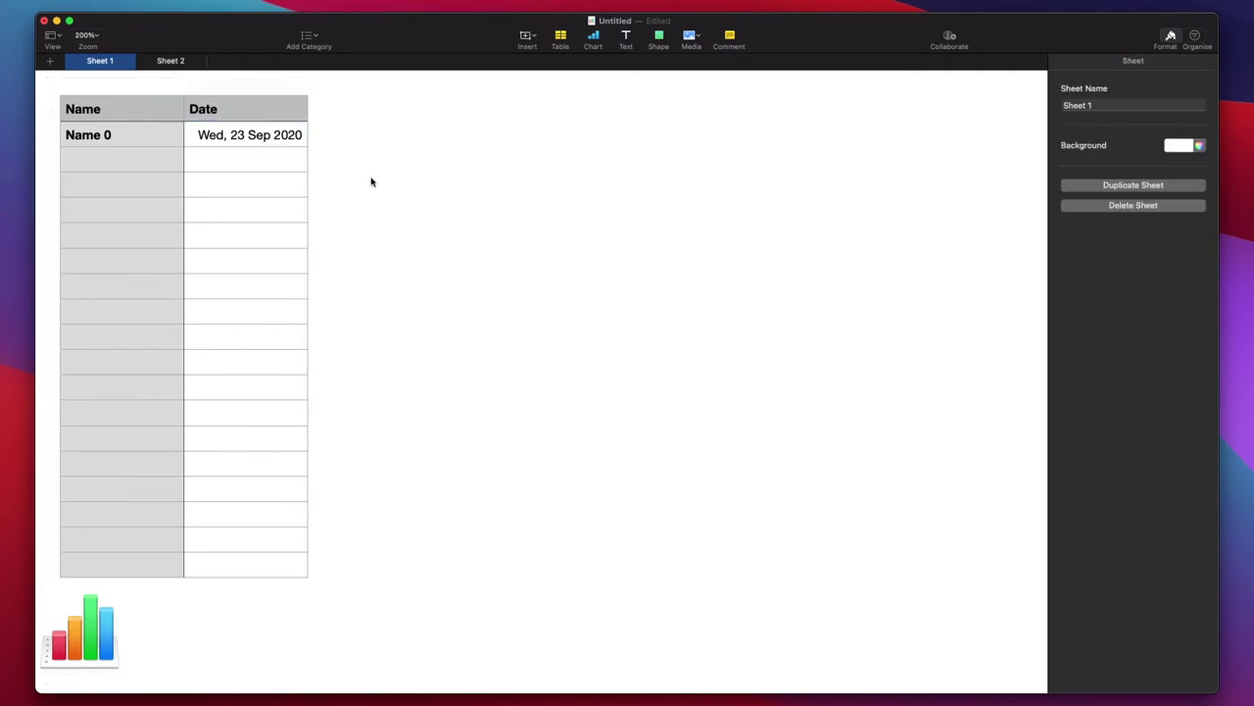
{"action": "left_click", "coordinate": [242, 137]}
{"action": "left_click", "coordinate": [144, 134]}
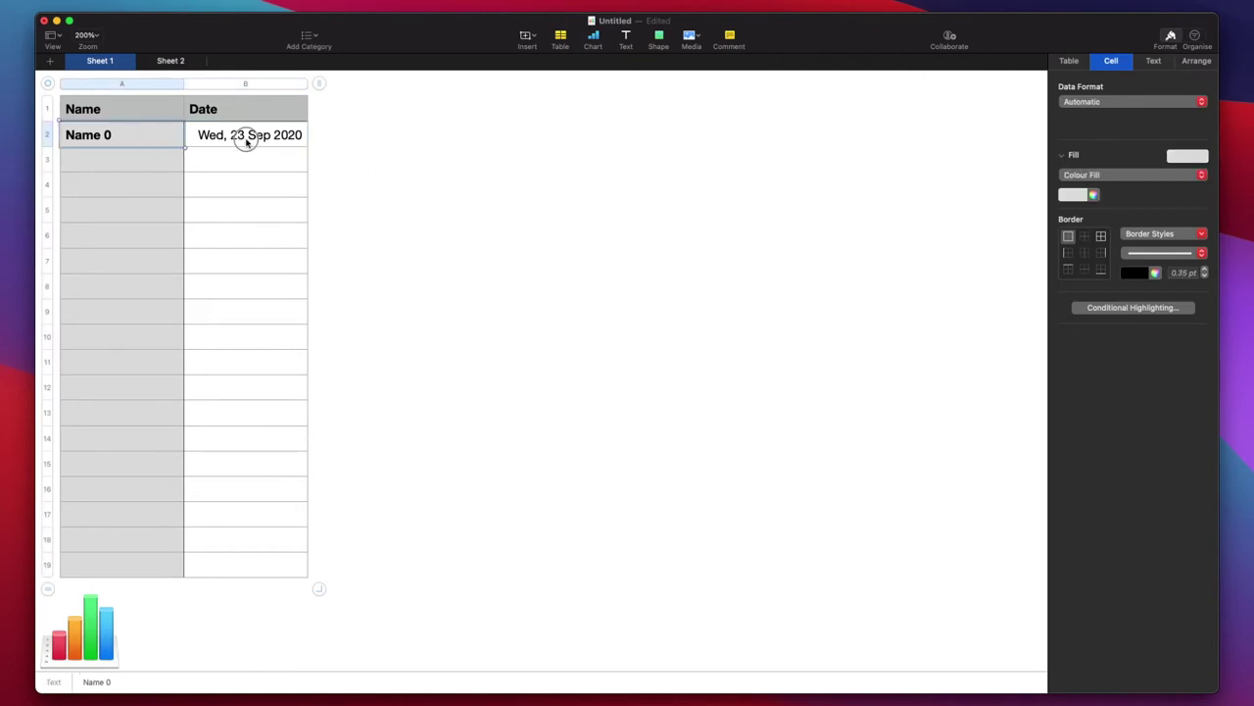
{"action": "left_click", "coordinate": [245, 140]}
{"action": "left_click", "coordinate": [462, 171]}
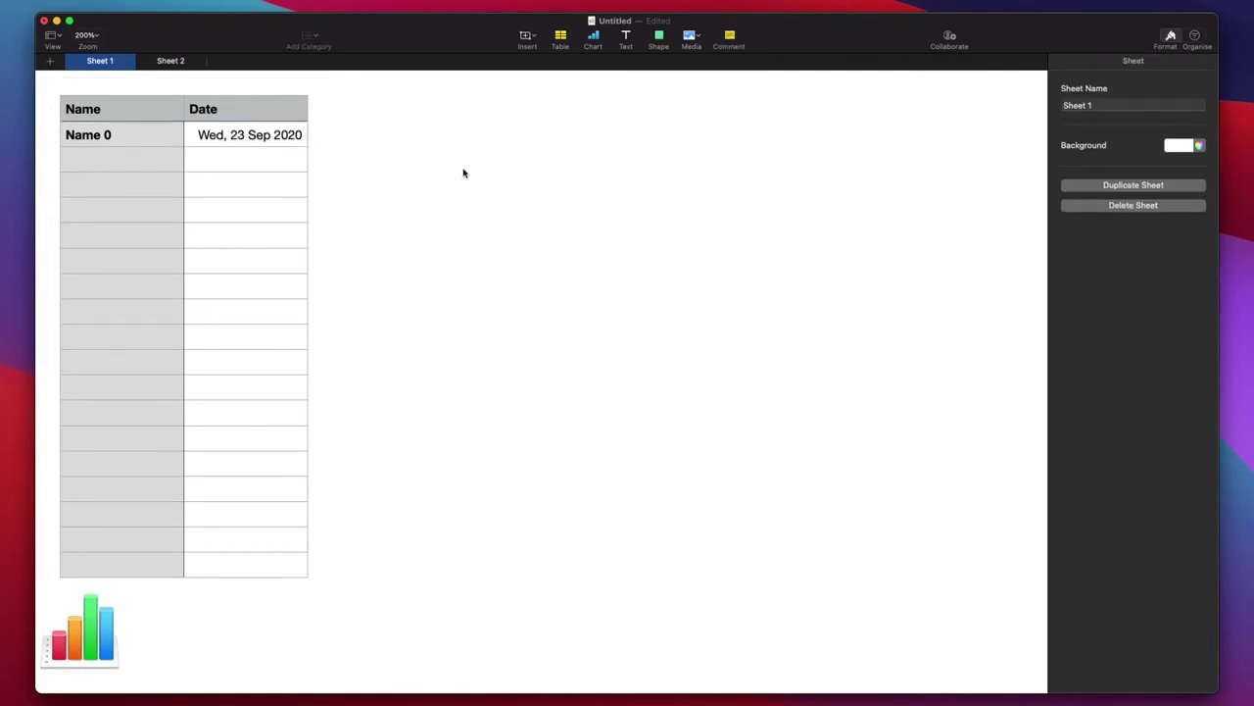
{"action": "left_click", "coordinate": [105, 138]}
{"action": "left_click", "coordinate": [225, 142]}
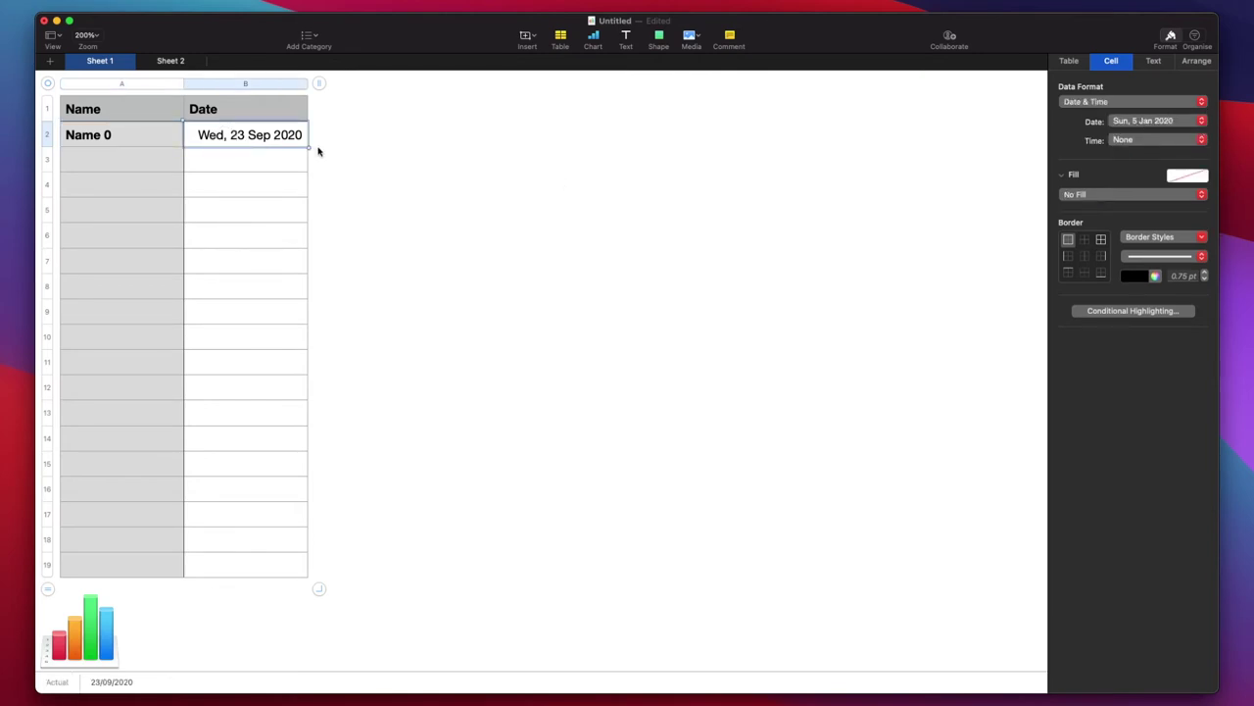
{"action": "left_click", "coordinate": [240, 160]}
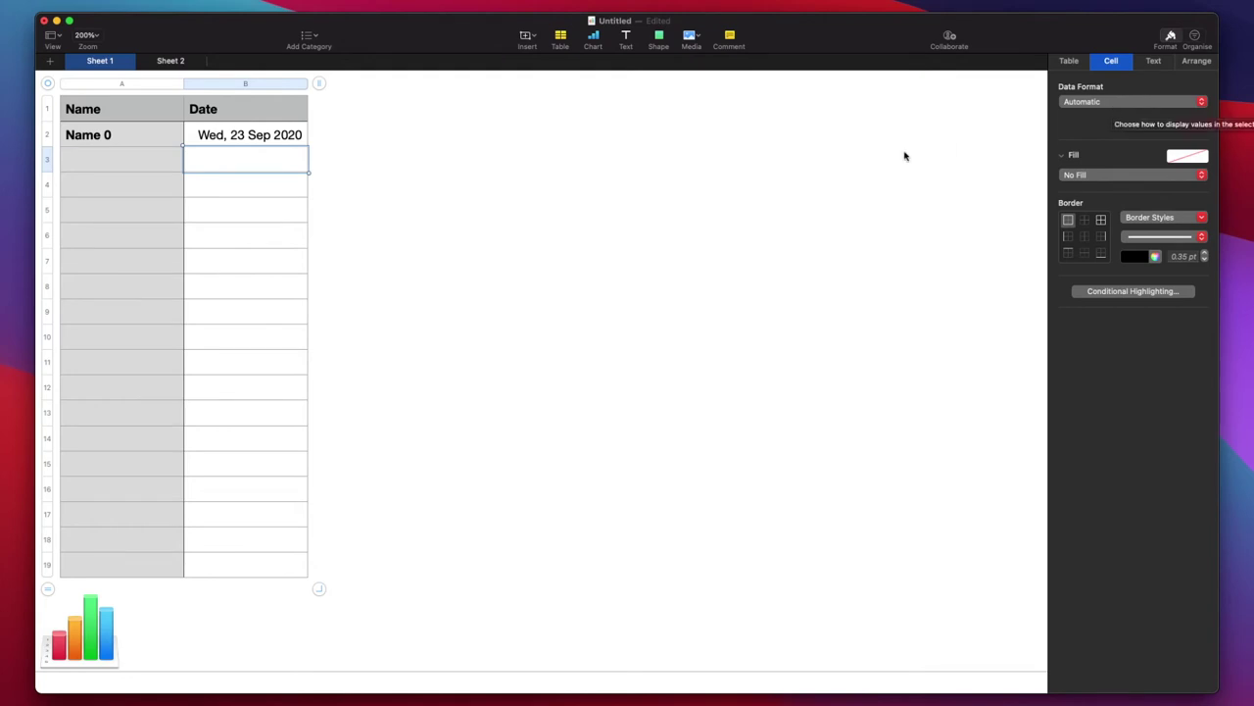
Step: Autofill B2 down to row 19, giving daily dates through Sat, 10 Oct 2020
{"action": "left_click", "coordinate": [255, 138]}
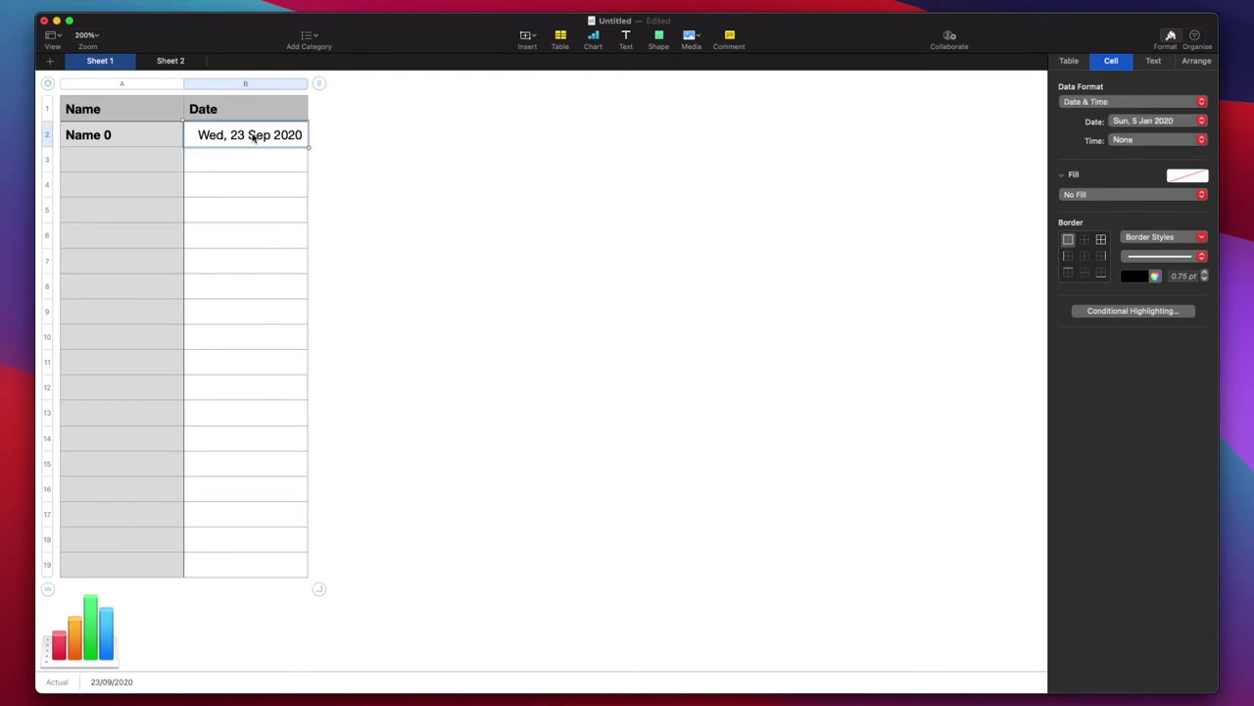
{"action": "double_click", "coordinate": [294, 142]}
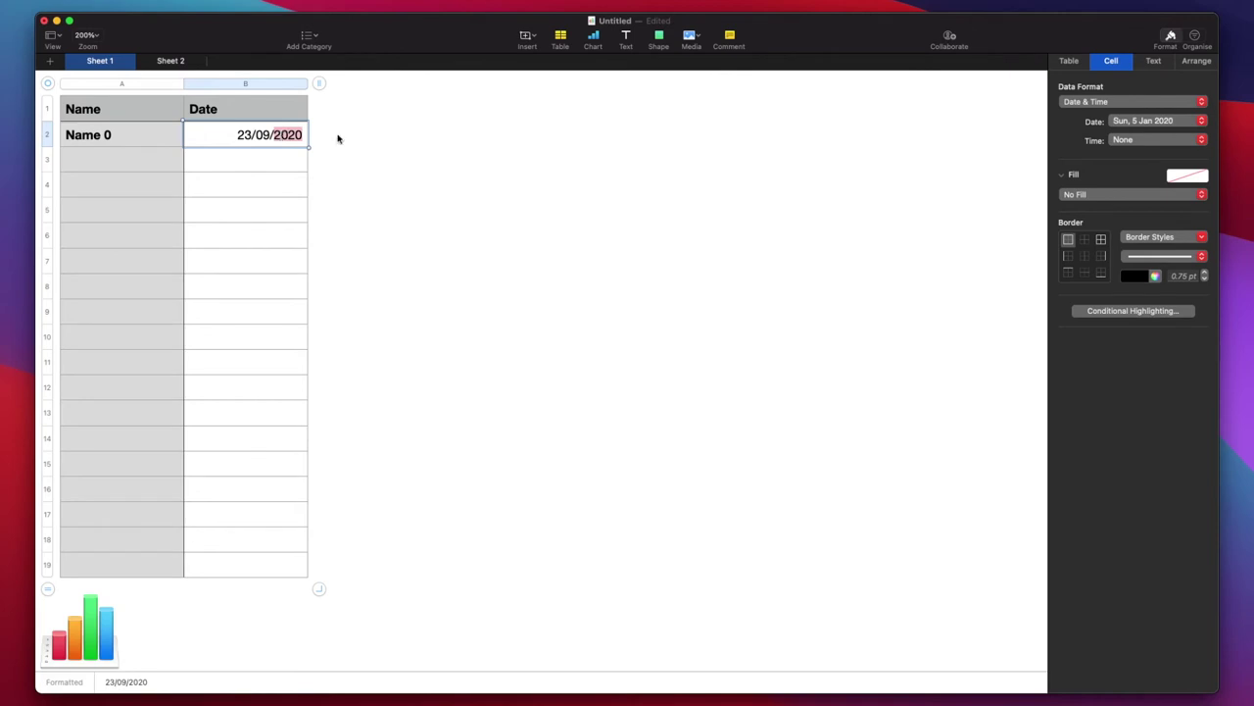
{"action": "left_click", "coordinate": [431, 148]}
{"action": "left_click", "coordinate": [276, 135]}
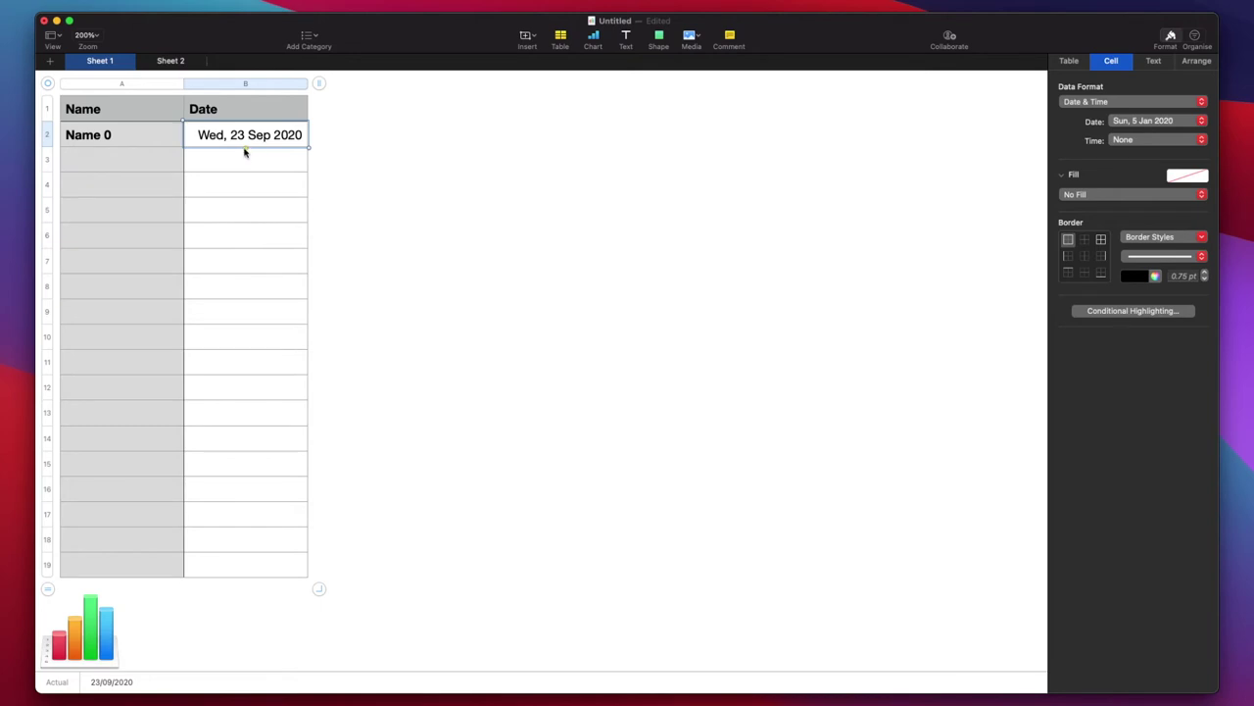
{"action": "left_click_drag", "start_coordinate": [245, 147], "coordinate": [238, 570]}
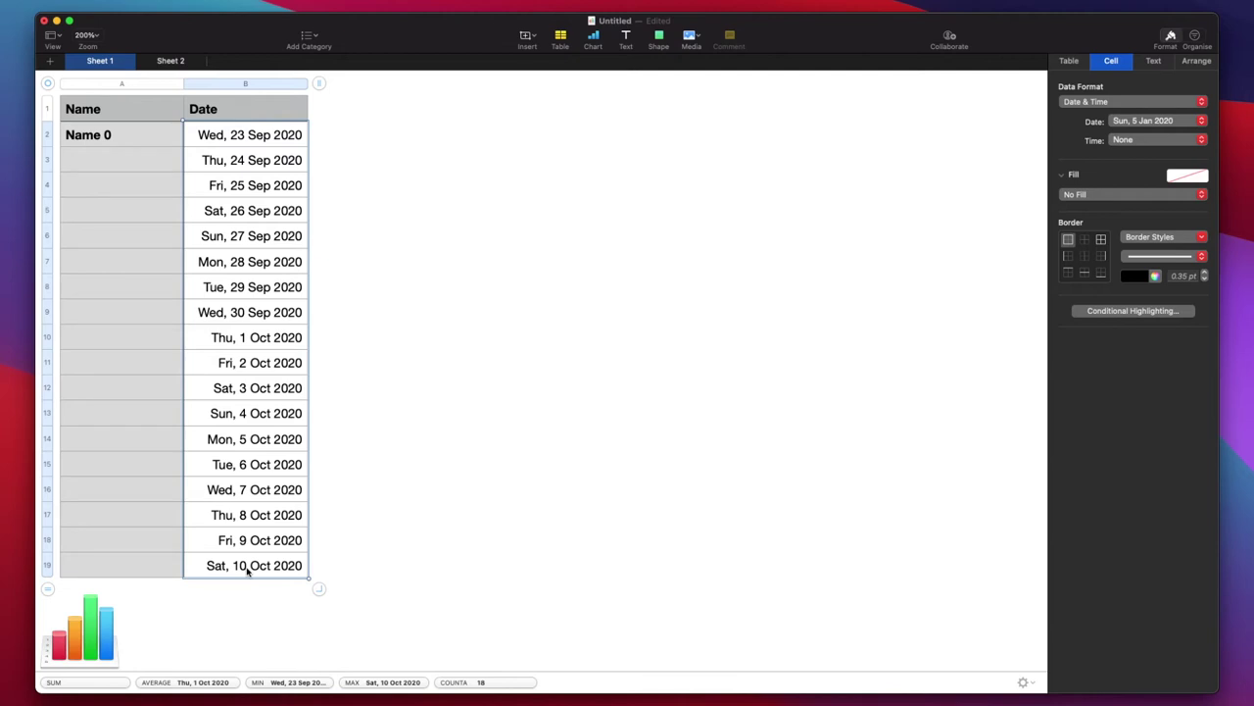
{"action": "left_click", "coordinate": [352, 493]}
Step: Select the filled dates from B3 down to B19
{"action": "left_click", "coordinate": [238, 165]}
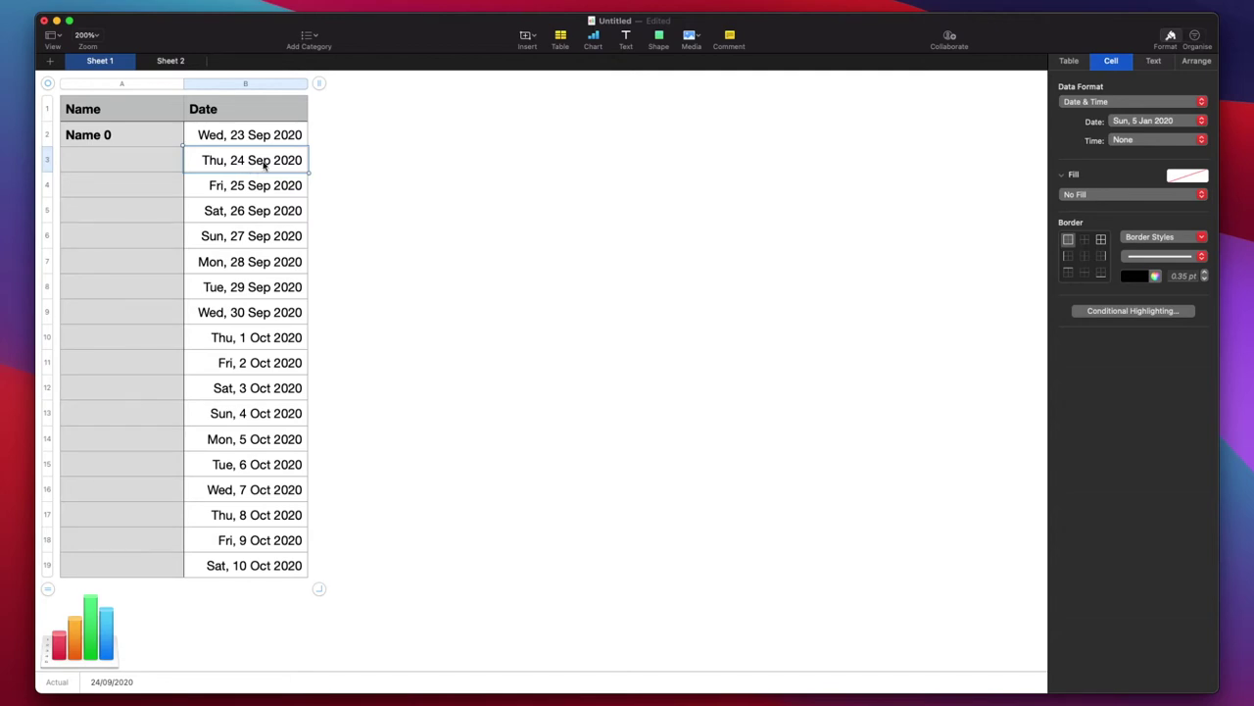
{"action": "key", "text": "Down"}
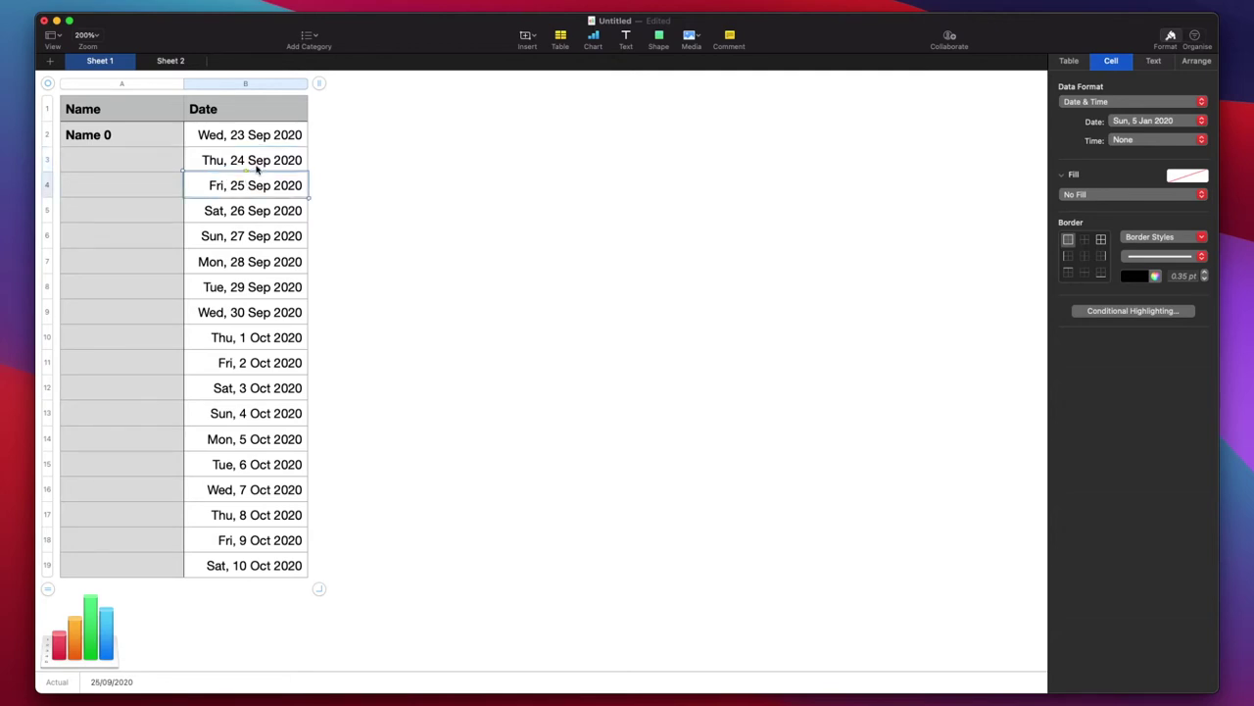
{"action": "left_click", "coordinate": [258, 165]}
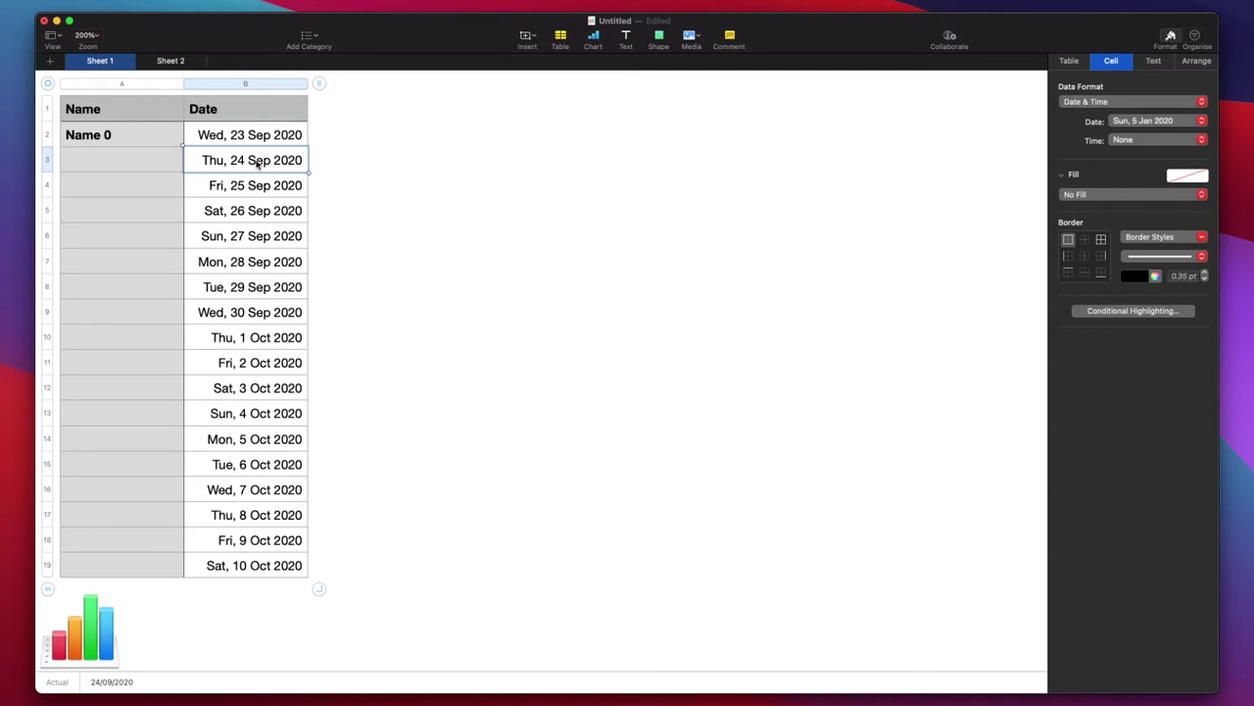
{"action": "left_click", "coordinate": [330, 202]}
{"action": "left_click", "coordinate": [245, 162]}
{"action": "key", "text": "shift+super+Down"}
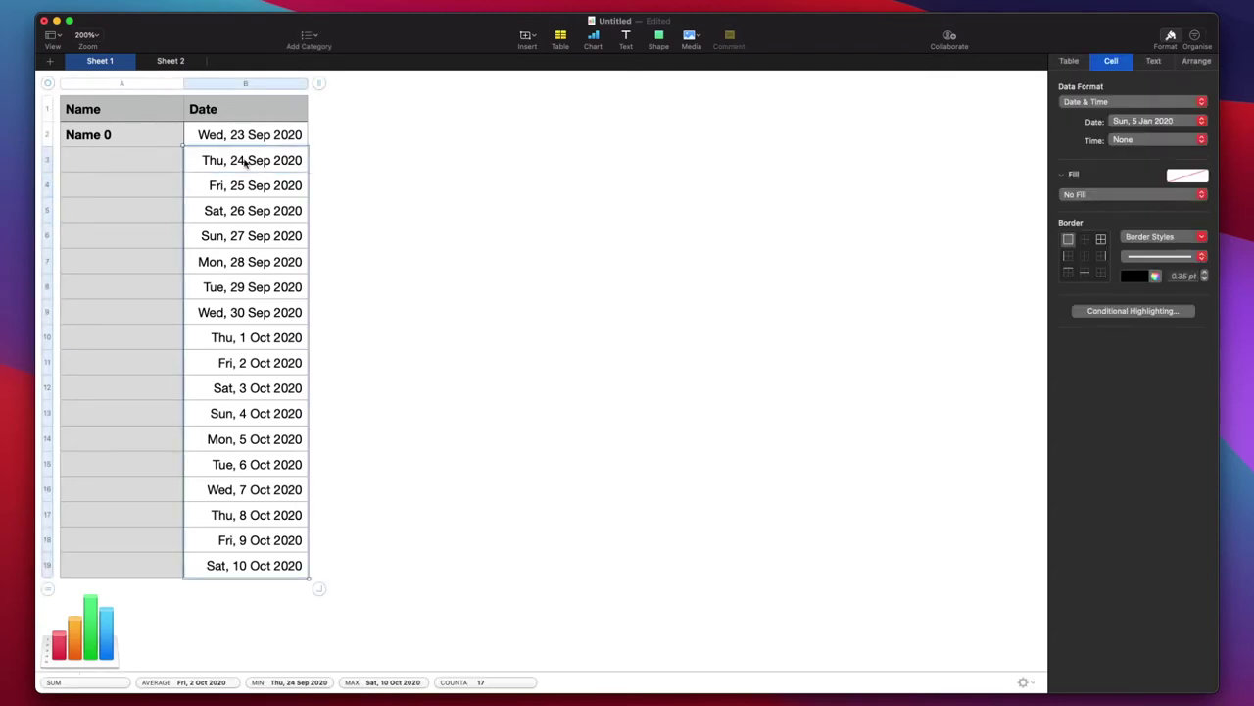
Step: Delete the dates in B3:B19, leaving only Wed, 23 Sep 2020 in B2
{"action": "key", "text": "Delete"}
{"action": "left_click", "coordinate": [327, 182]}
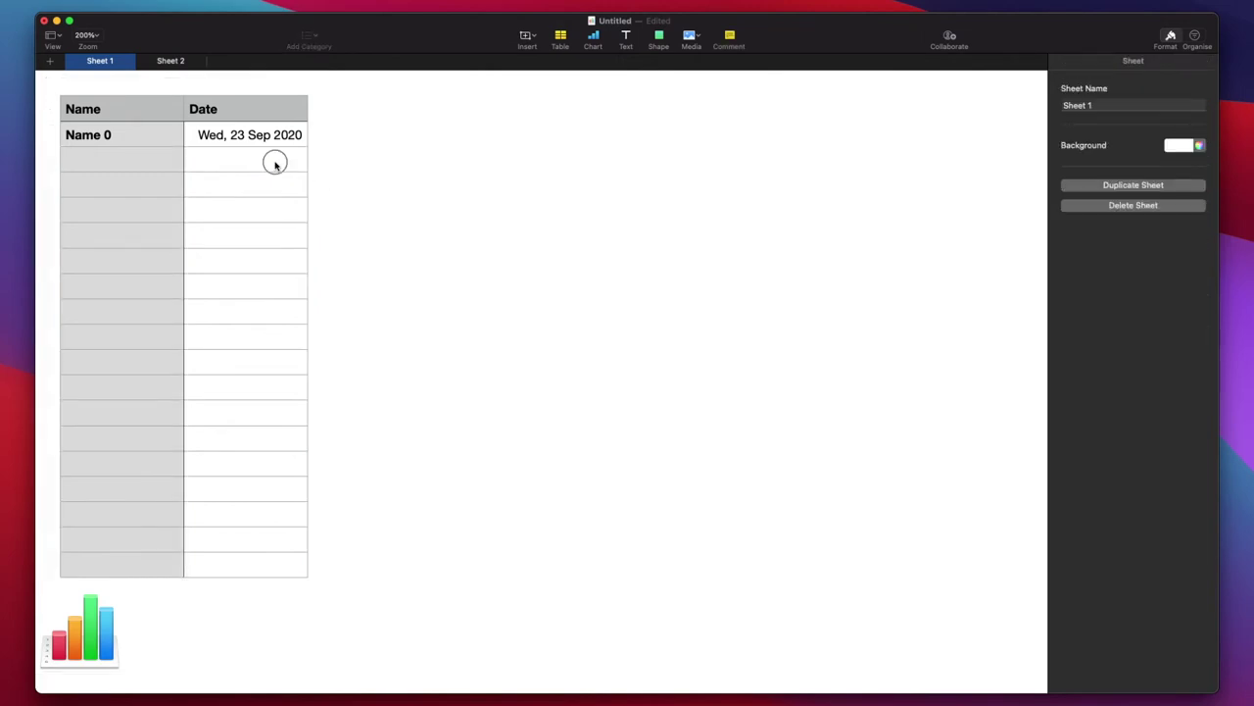
{"action": "left_click", "coordinate": [274, 164]}
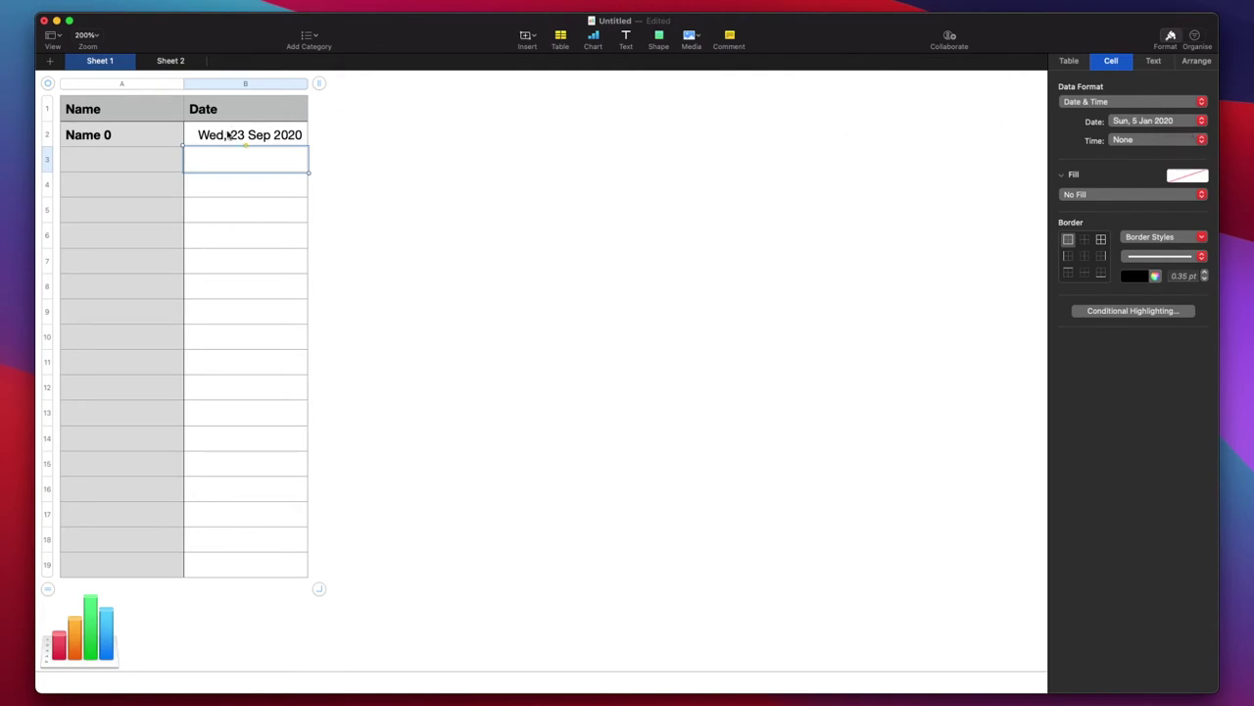
{"action": "left_click", "coordinate": [251, 215]}
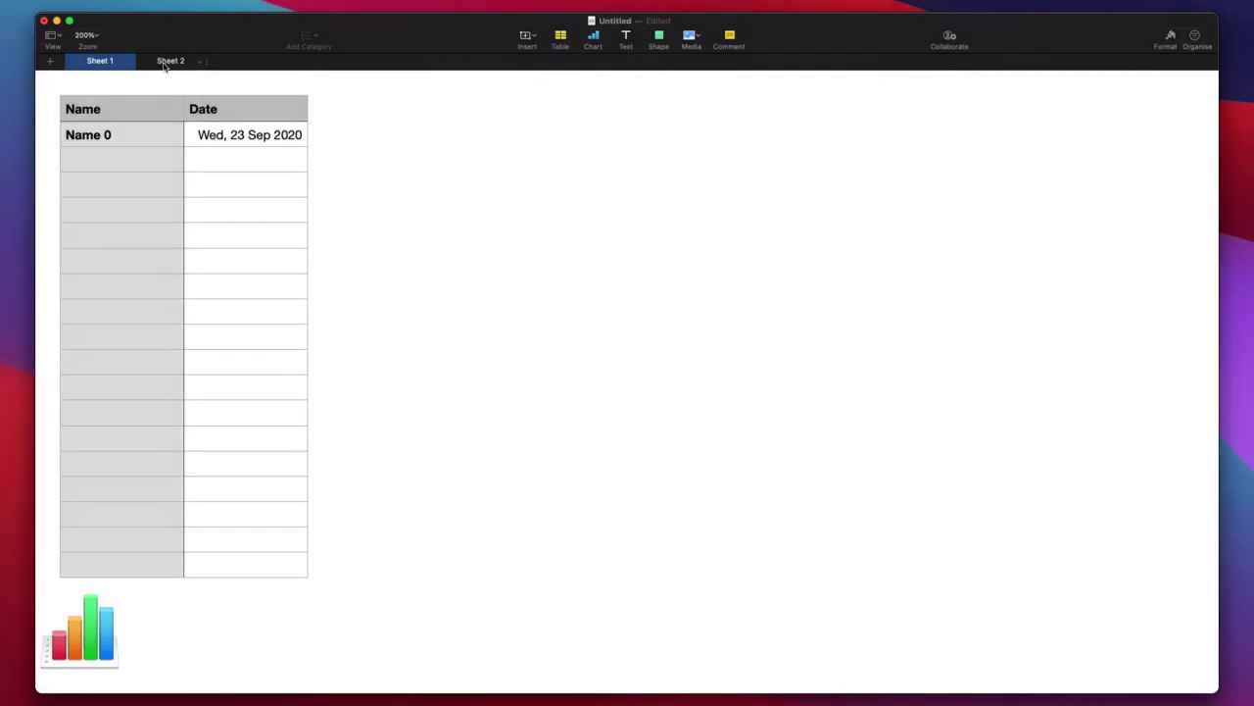
Step: Copy Sheet 2's Name 1–Name 54 rows with their dates, then return to Sheet 1
{"action": "left_click", "coordinate": [167, 62]}
{"action": "scroll", "coordinate": [614, 328], "scroll_direction": "down", "scroll_amount": 2}
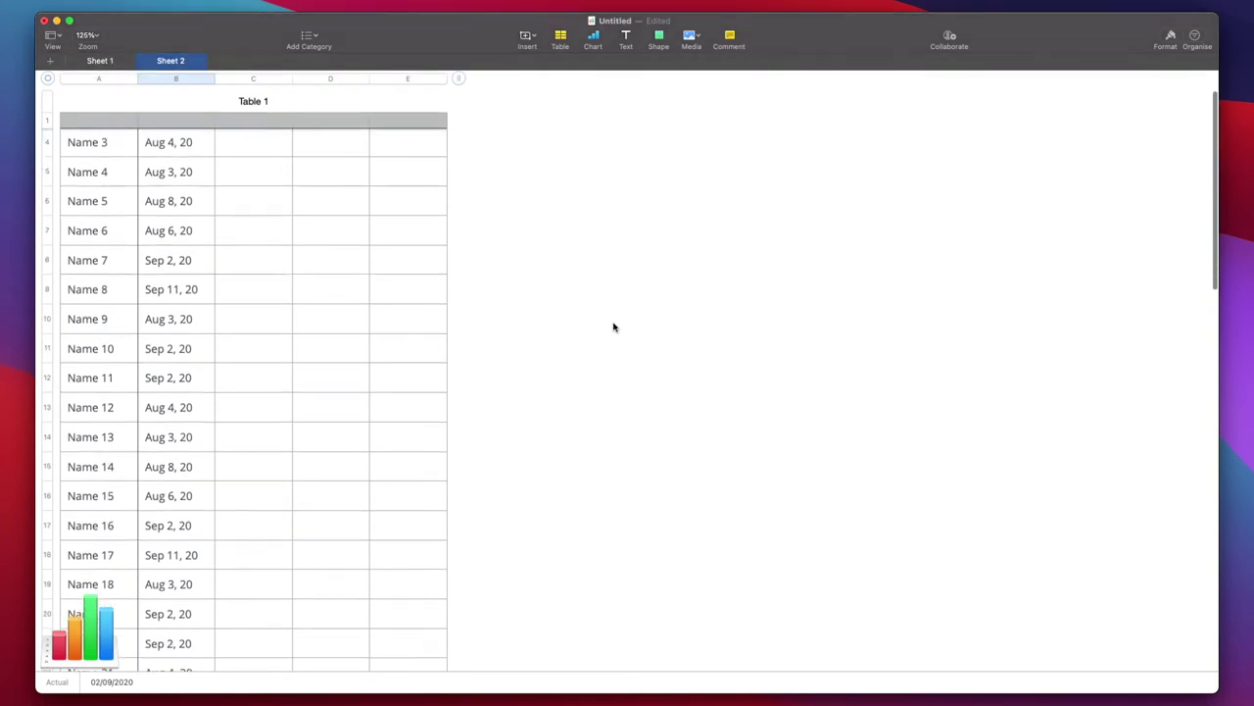
{"action": "scroll", "coordinate": [613, 327], "scroll_direction": "up", "scroll_amount": 2}
{"action": "left_click", "coordinate": [102, 153]}
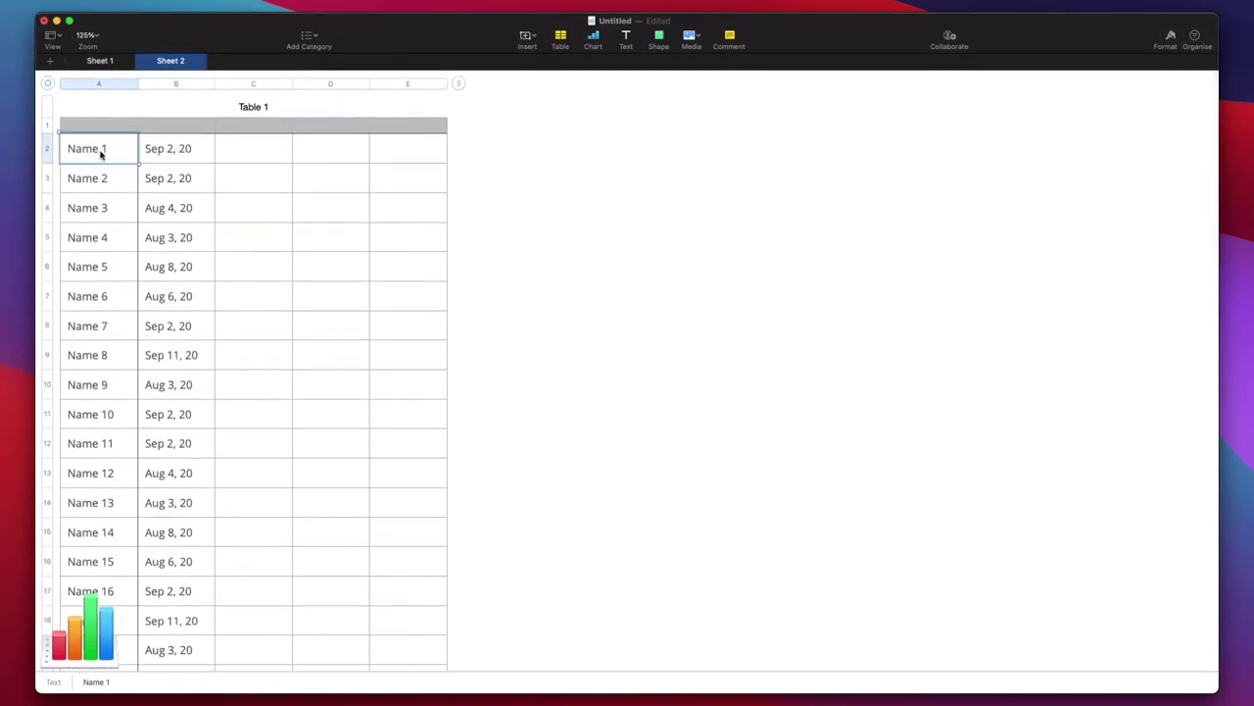
{"action": "left_click", "coordinate": [165, 156], "text": "shift"}
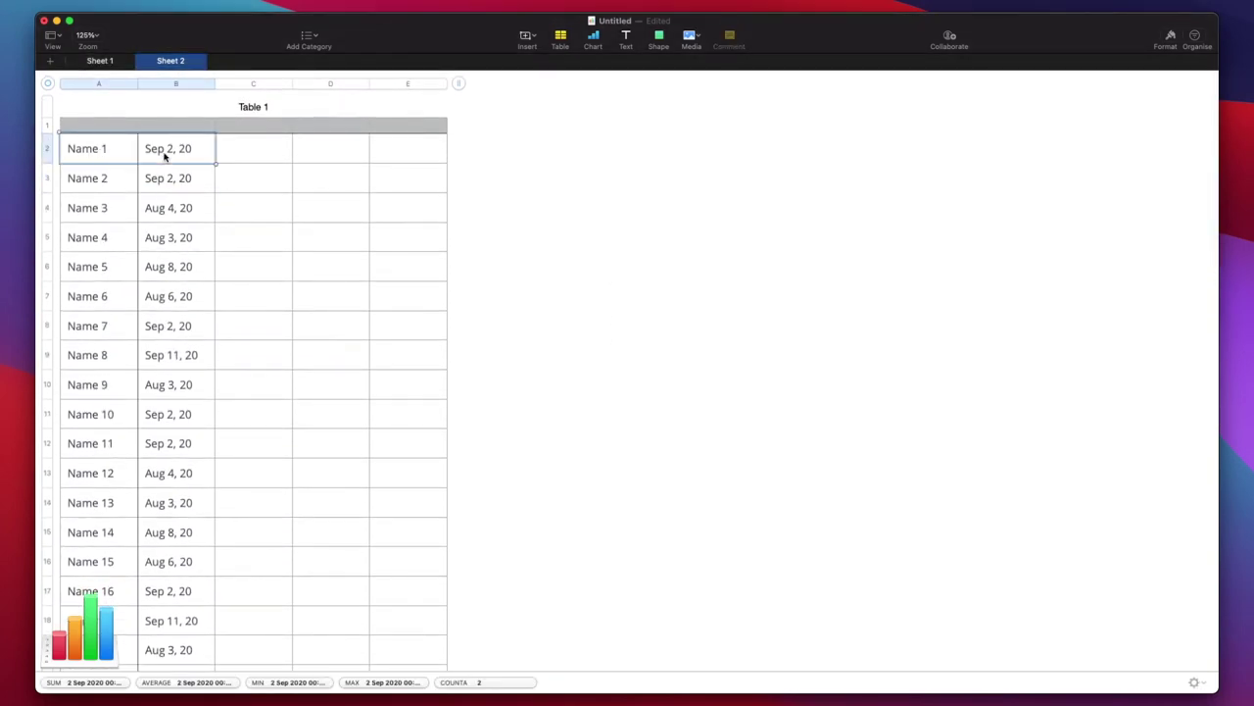
{"action": "key", "text": "shift+super+Down"}
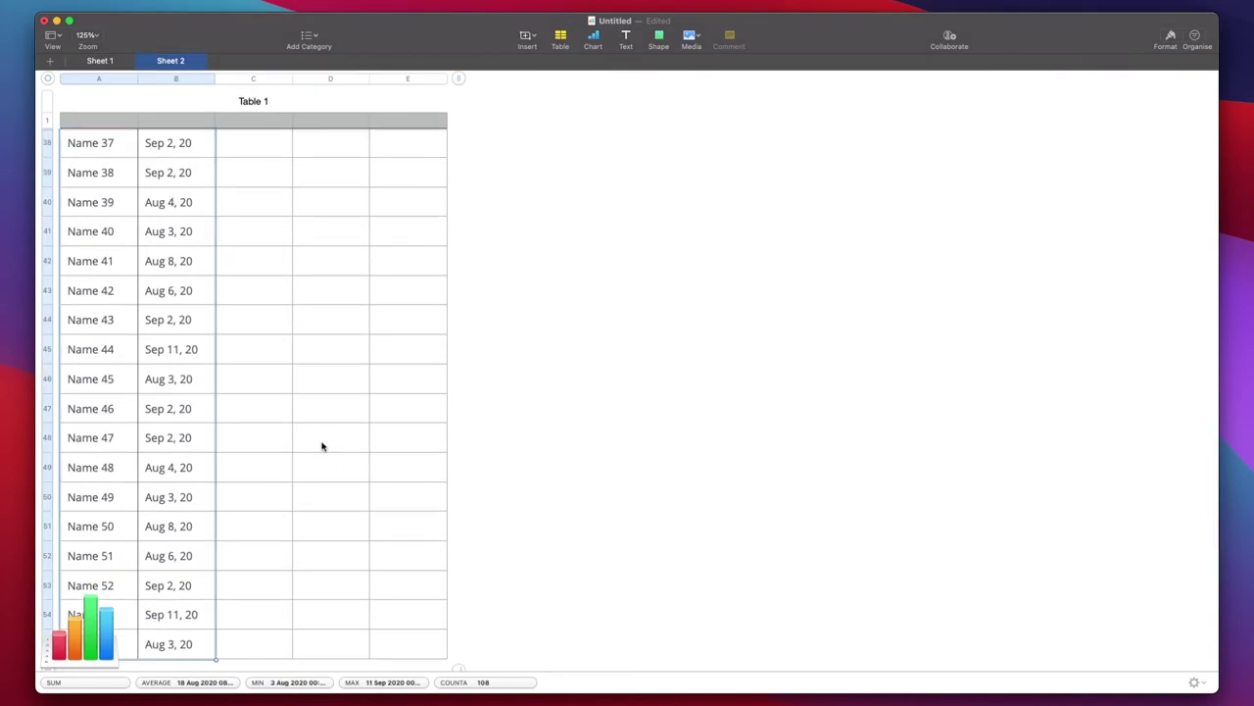
{"action": "scroll", "coordinate": [322, 446], "scroll_direction": "down", "scroll_amount": 3}
{"action": "scroll", "coordinate": [321, 446], "scroll_direction": "up", "scroll_amount": 20}
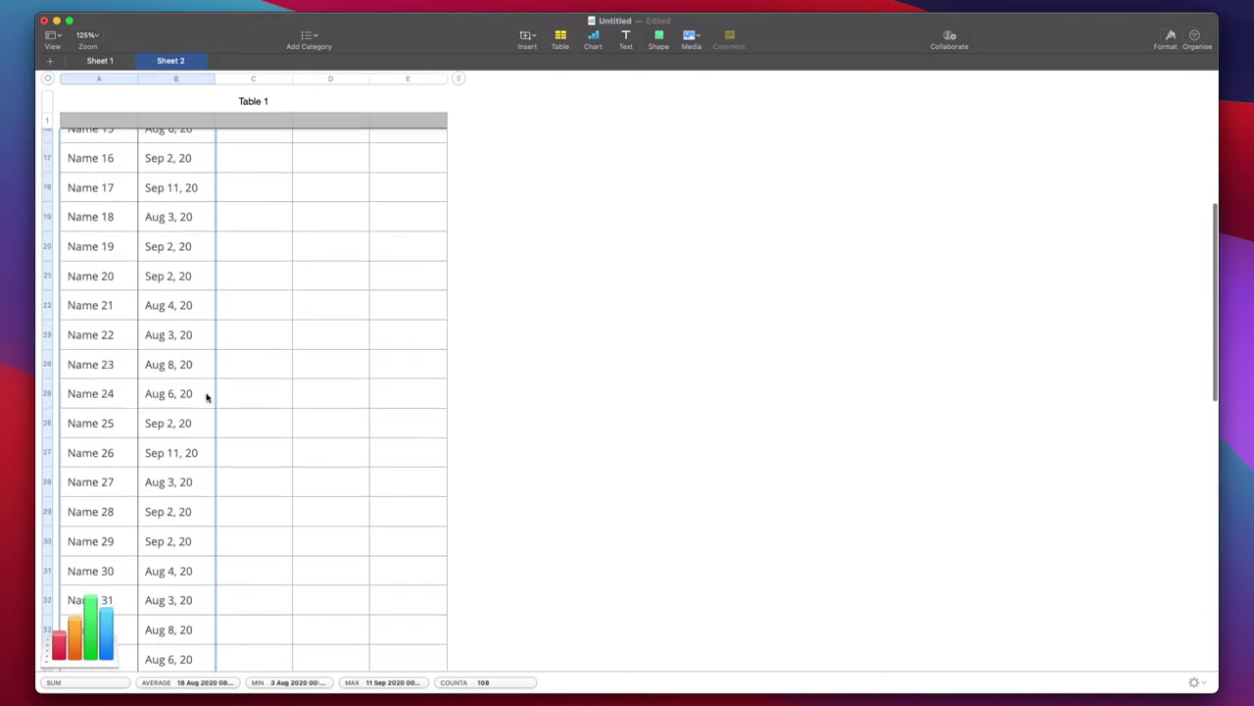
{"action": "scroll", "coordinate": [186, 372], "scroll_direction": "up", "scroll_amount": 3}
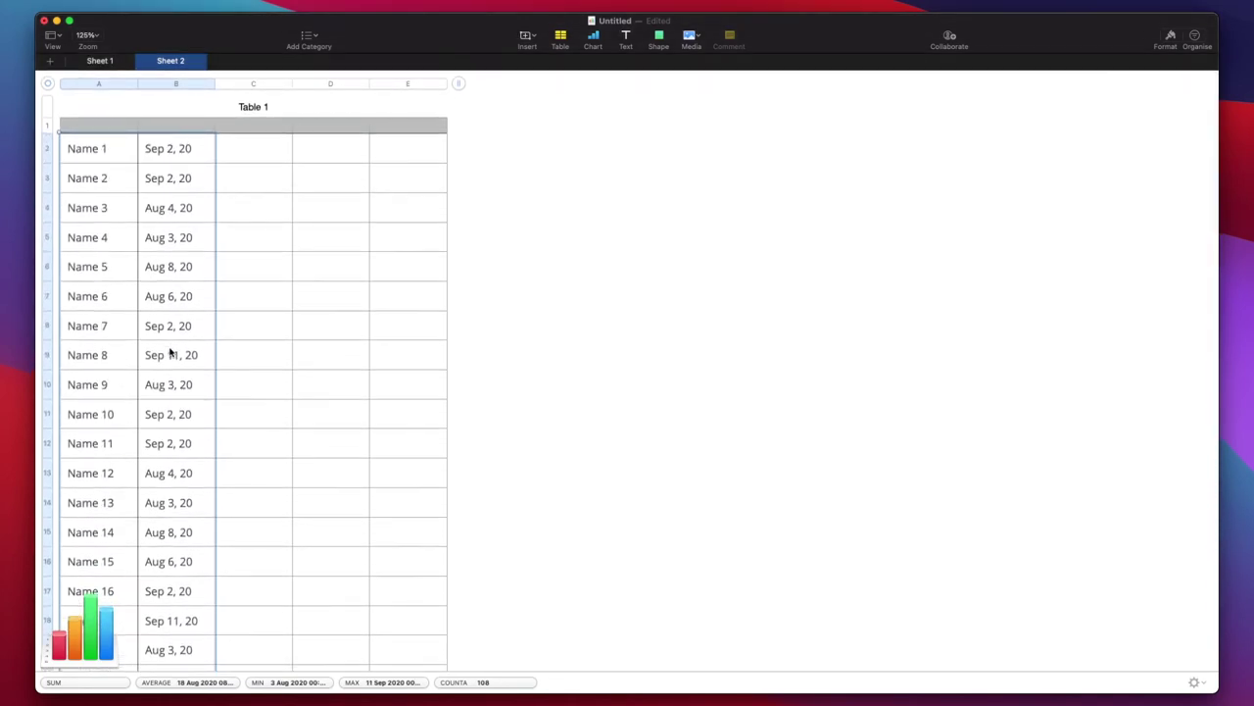
{"action": "key", "text": "super+c"}
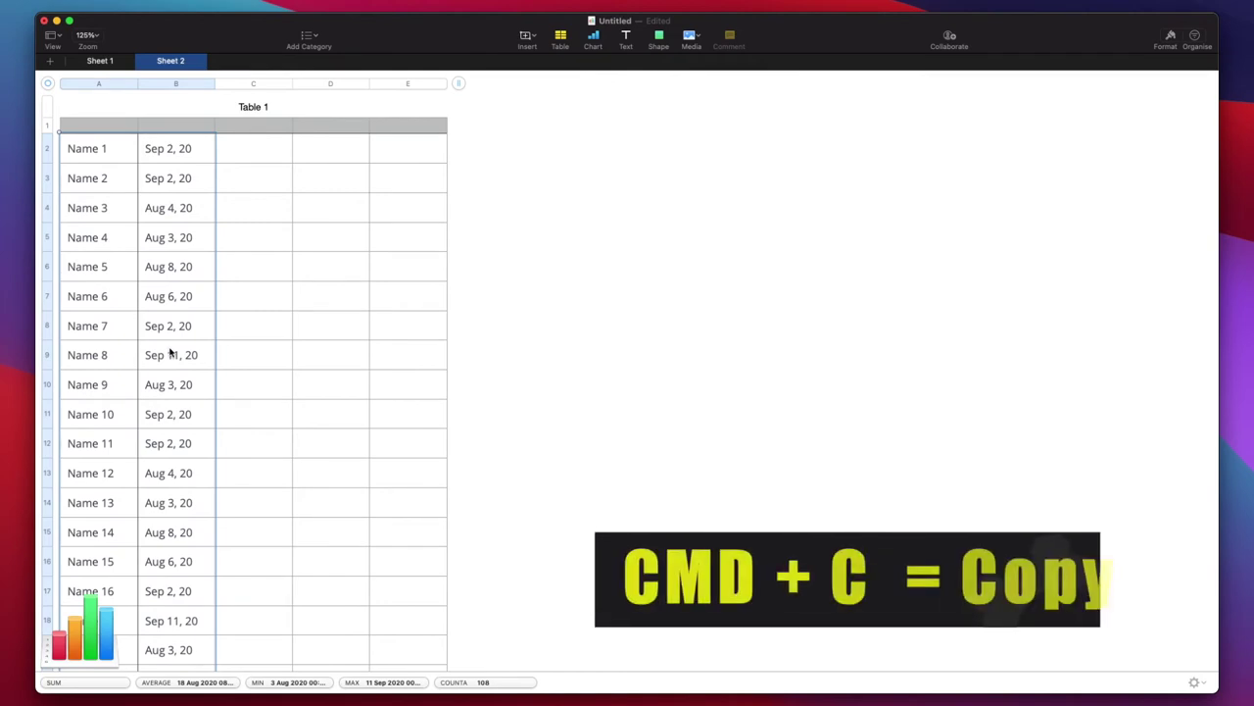
{"action": "left_click", "coordinate": [101, 60]}
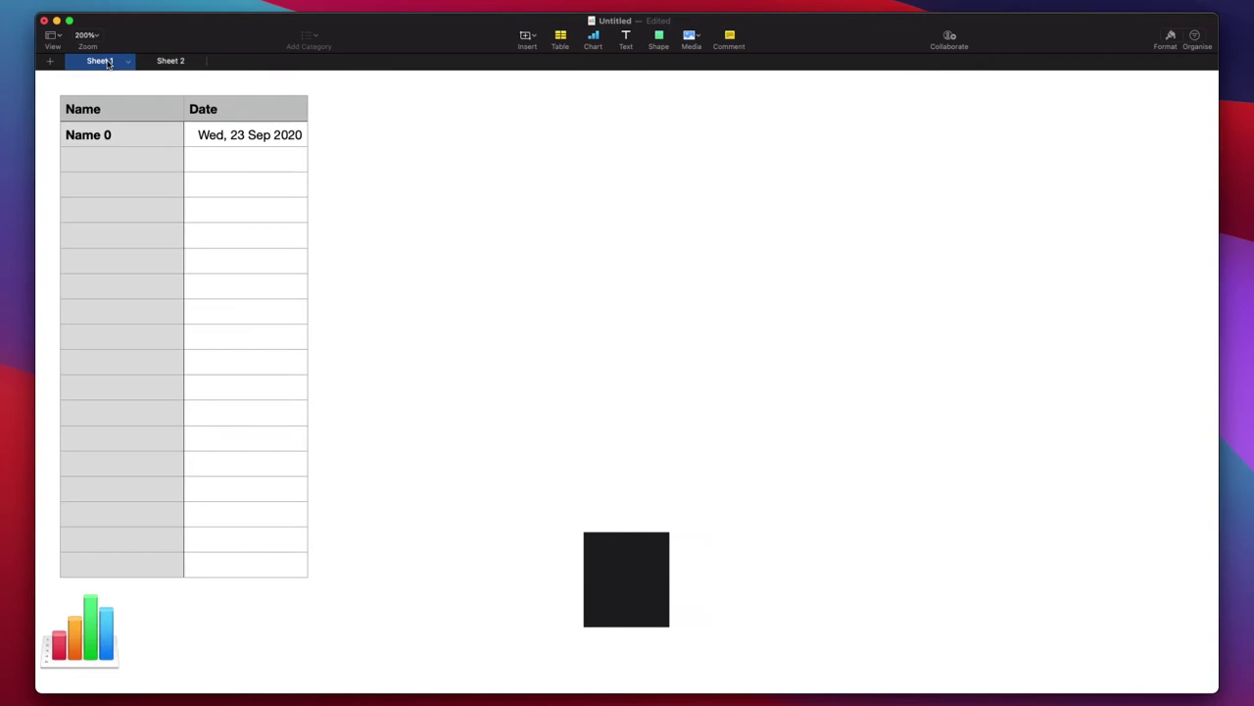
{"action": "left_click", "coordinate": [121, 168]}
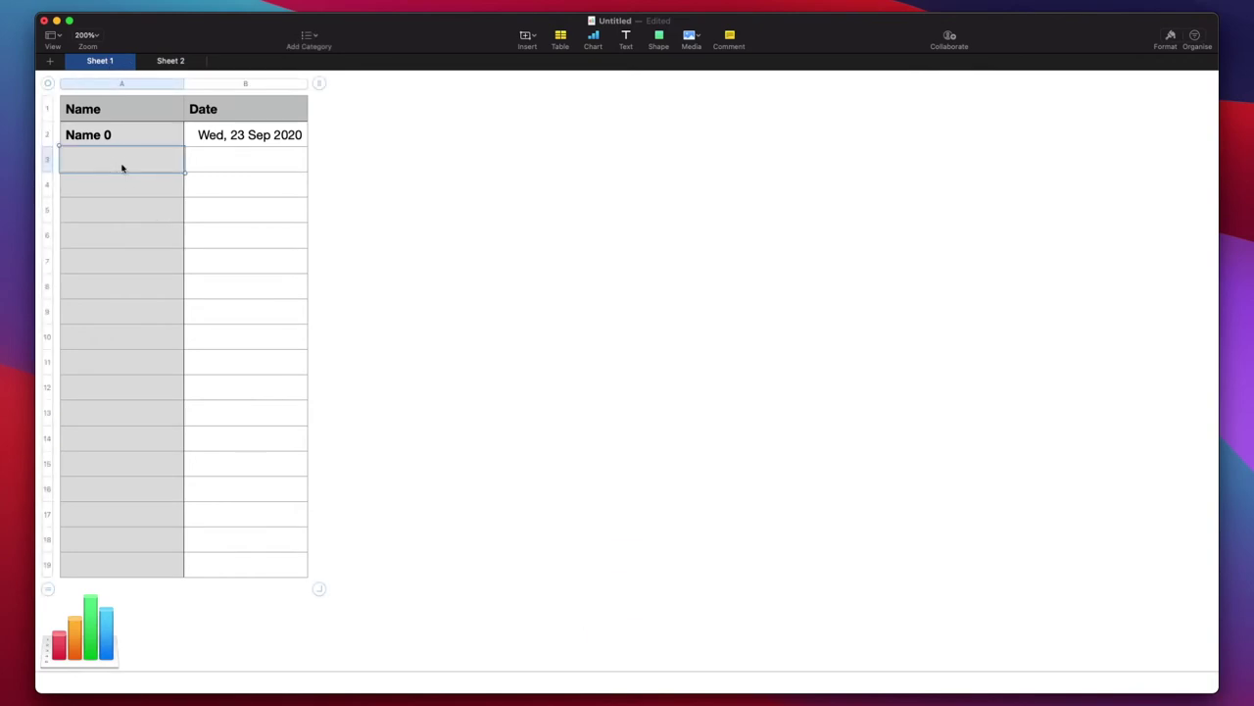
{"action": "scroll", "coordinate": [229, 190], "scroll_direction": "down", "scroll_amount": 1}
{"action": "left_click", "coordinate": [111, 160]}
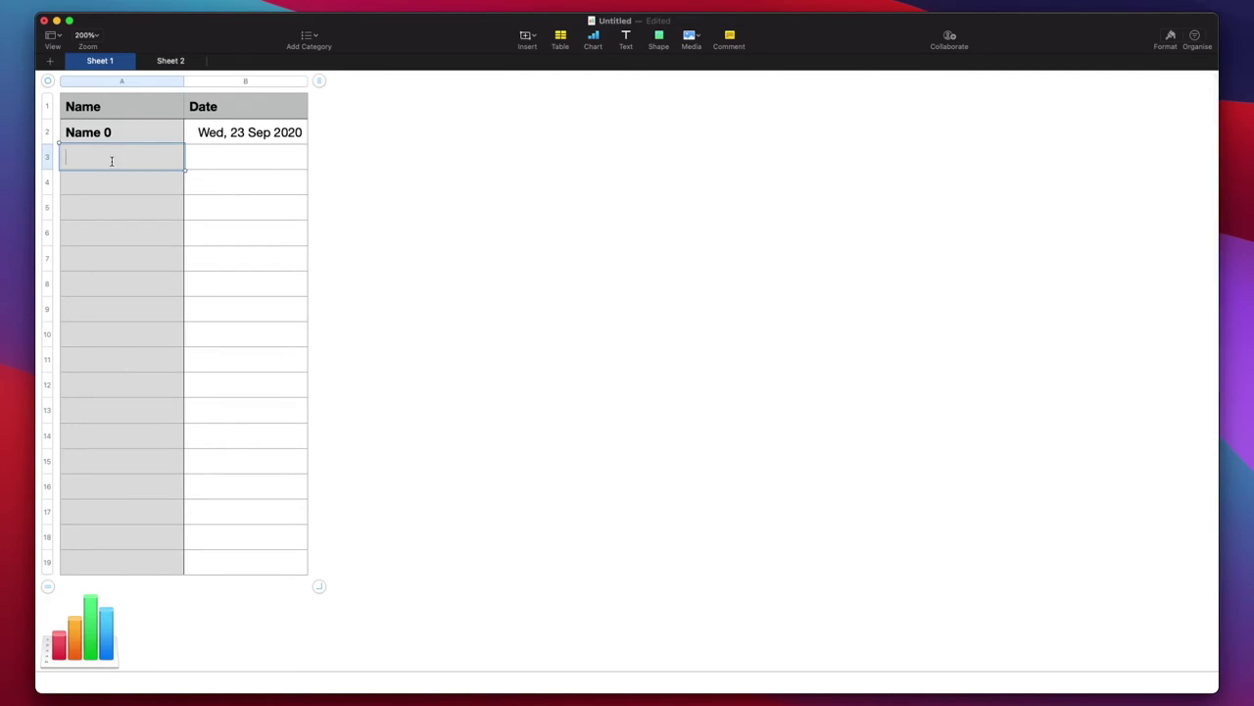
{"action": "left_click", "coordinate": [234, 199]}
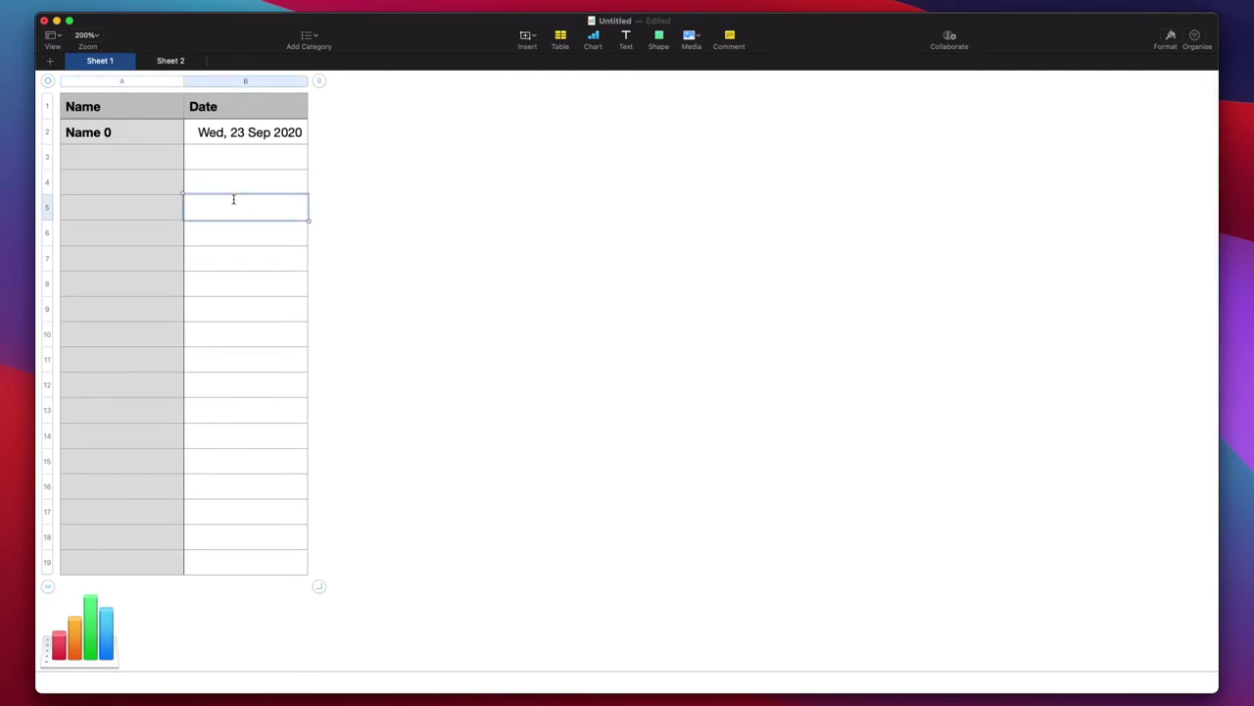
{"action": "double_click", "coordinate": [98, 164]}
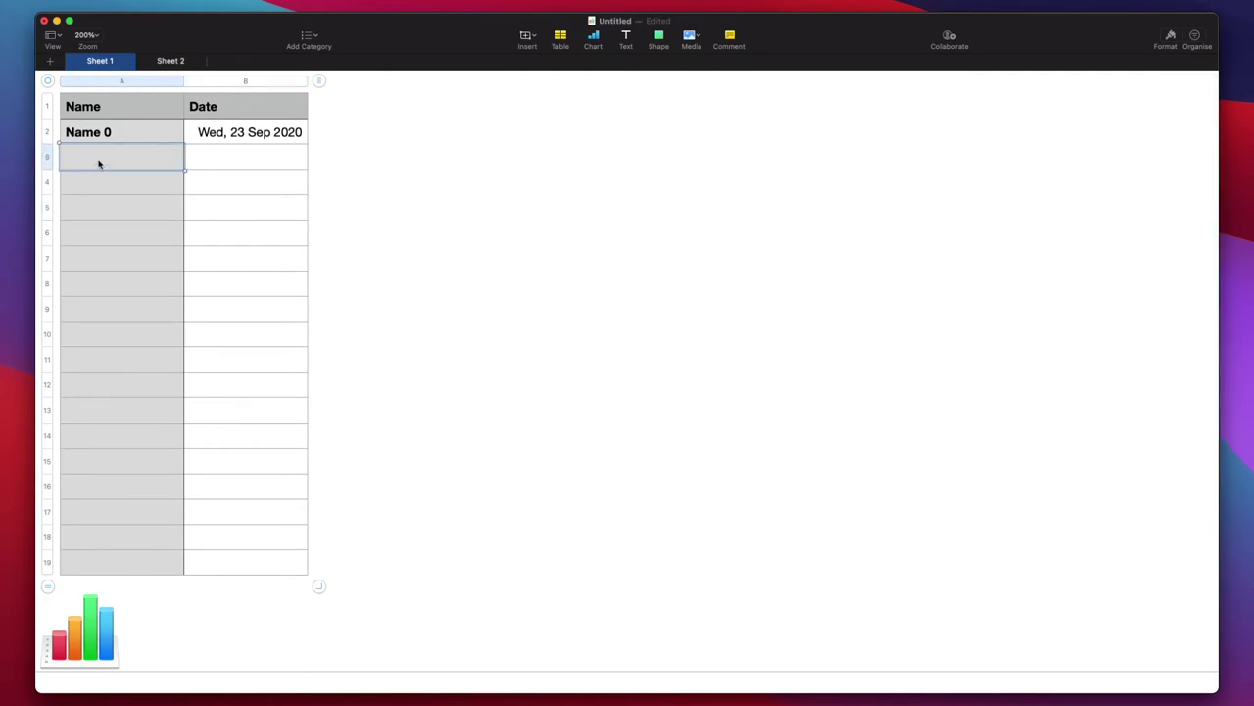
{"action": "key", "text": "super+v"}
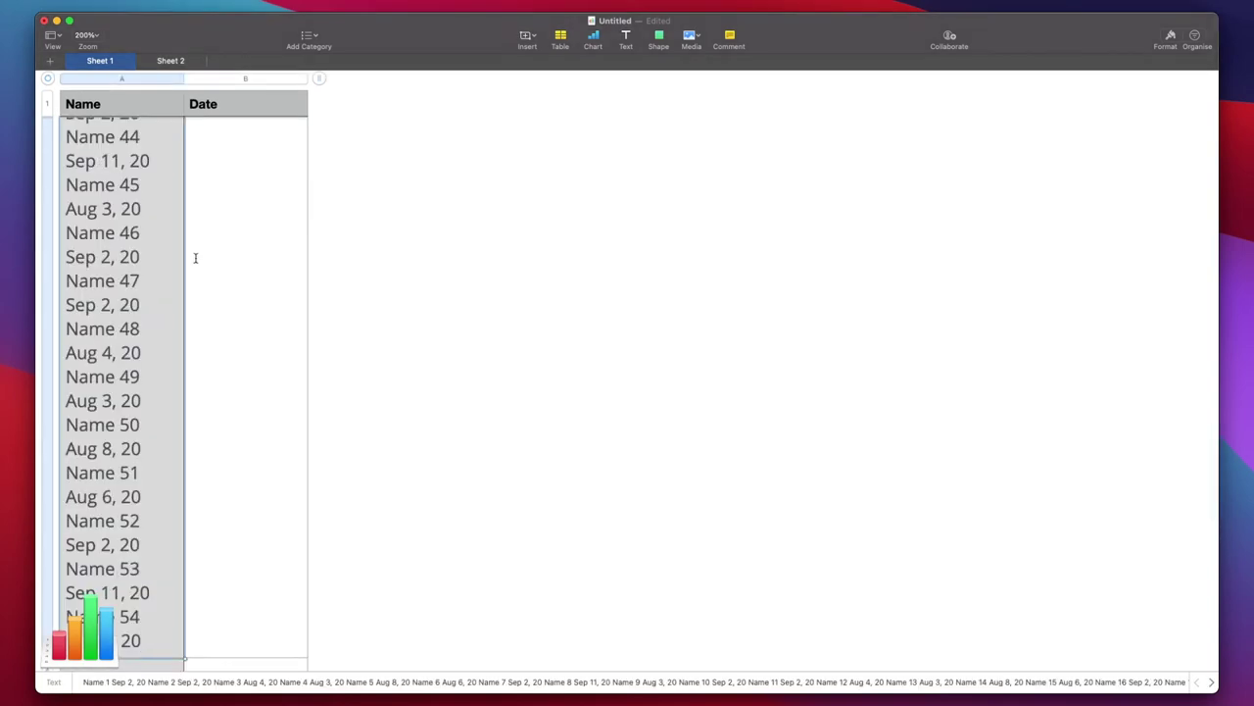
{"action": "scroll", "coordinate": [280, 283], "scroll_direction": "up", "scroll_amount": 10}
{"action": "scroll", "coordinate": [280, 286], "scroll_direction": "up", "scroll_amount": 10}
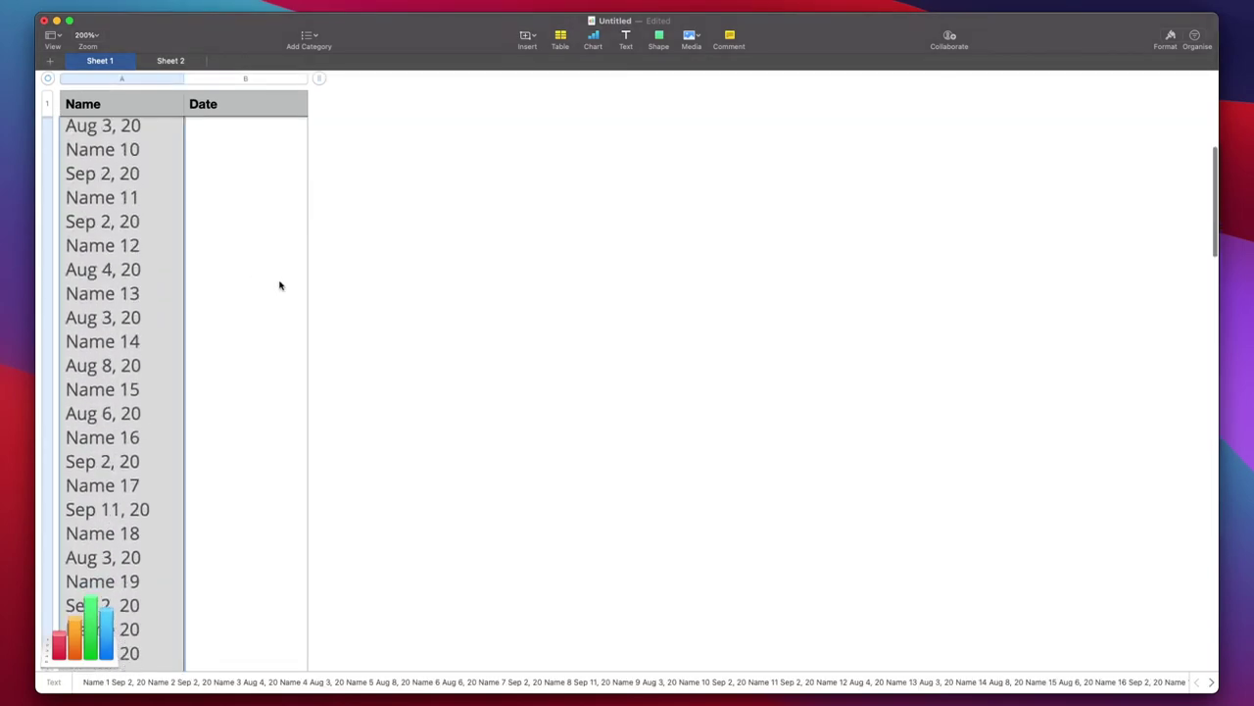
{"action": "key", "text": "super+z"}
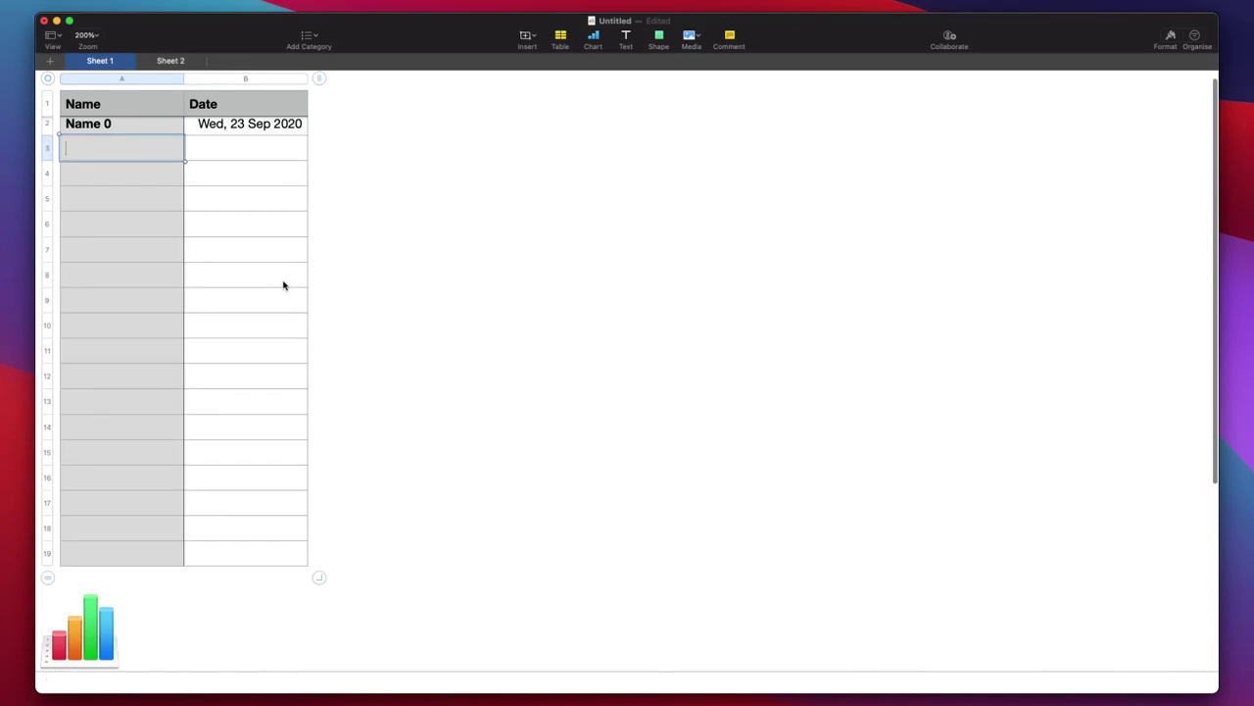
Step: Paste the copied rows into A3 below Name 0, extending the table to row 56
{"action": "left_click", "coordinate": [114, 196]}
{"action": "left_click", "coordinate": [93, 164]}
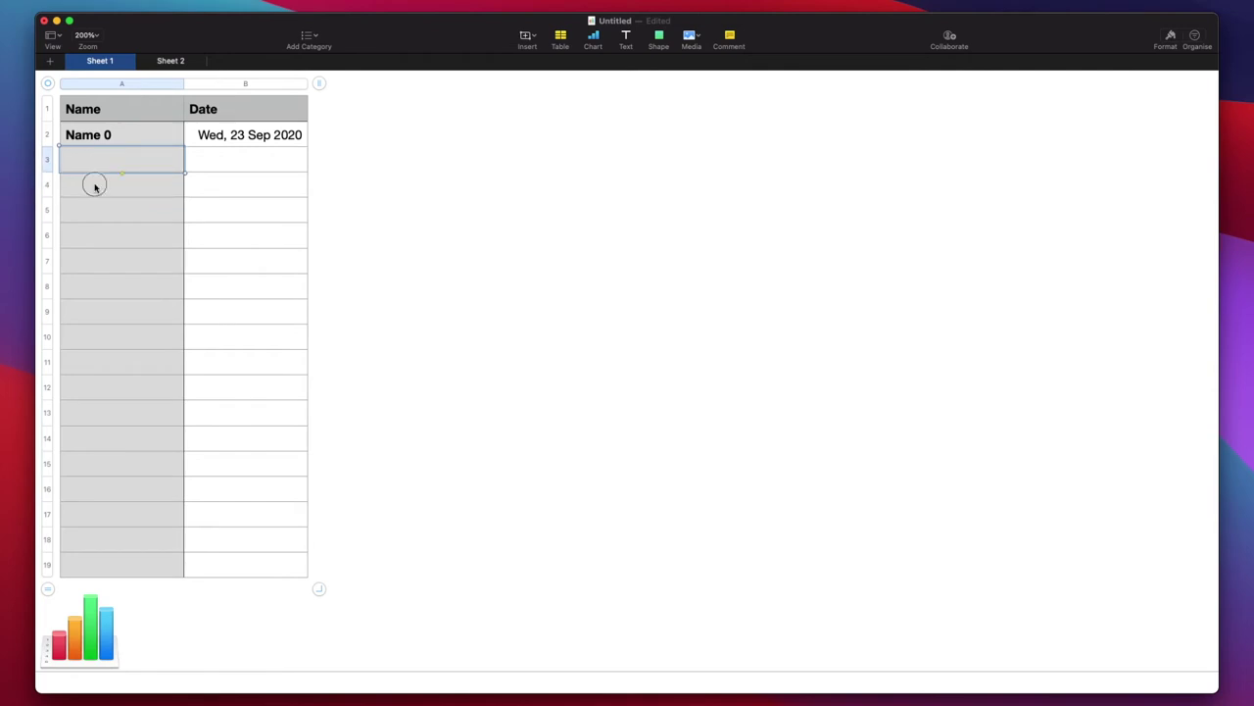
{"action": "left_click", "coordinate": [95, 186]}
{"action": "left_click", "coordinate": [98, 162]}
{"action": "key", "text": "super+v"}
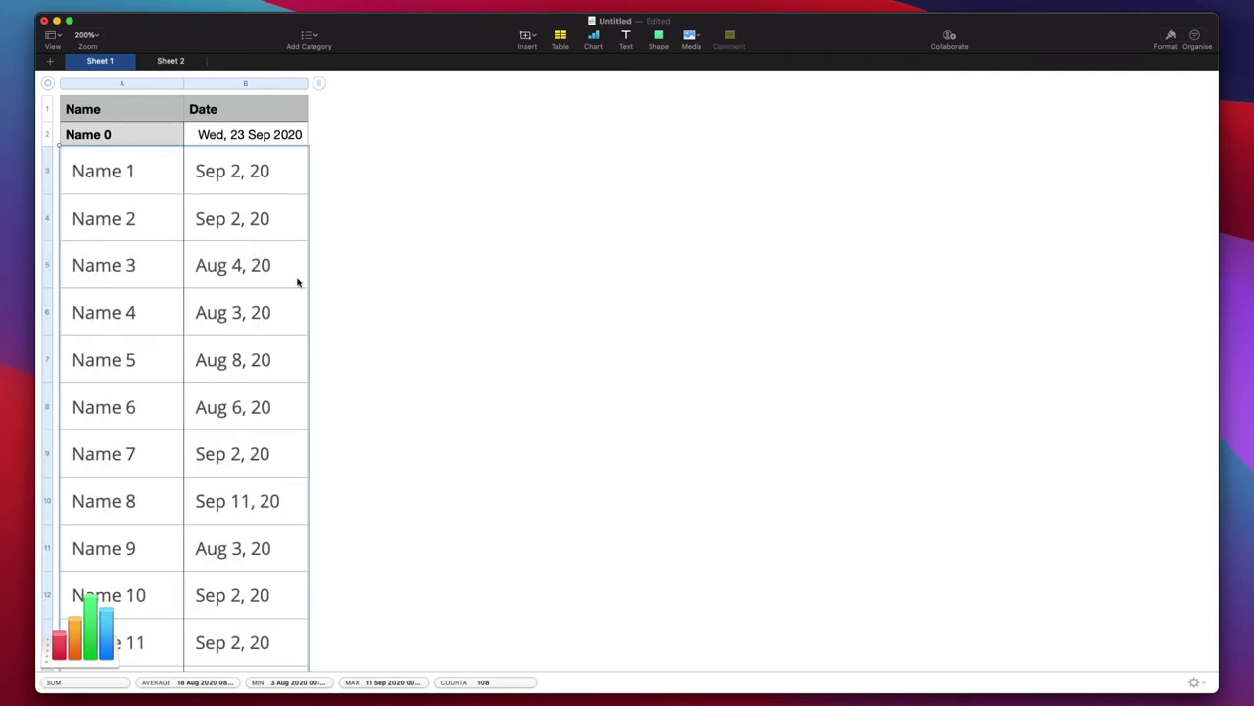
{"action": "scroll", "coordinate": [322, 297], "scroll_direction": "down", "scroll_amount": 10}
{"action": "scroll", "coordinate": [316, 328], "scroll_direction": "down", "scroll_amount": 10}
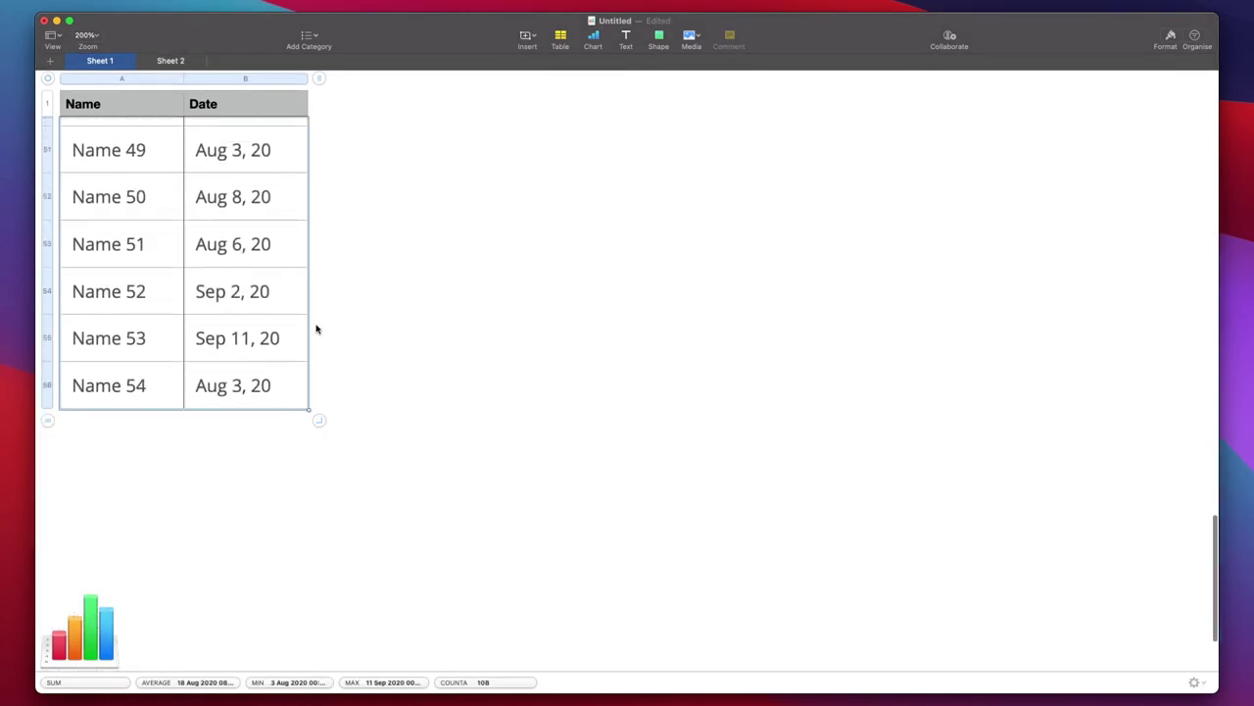
{"action": "scroll", "coordinate": [315, 328], "scroll_direction": "up", "scroll_amount": 15}
{"action": "scroll", "coordinate": [315, 328], "scroll_direction": "up", "scroll_amount": 5}
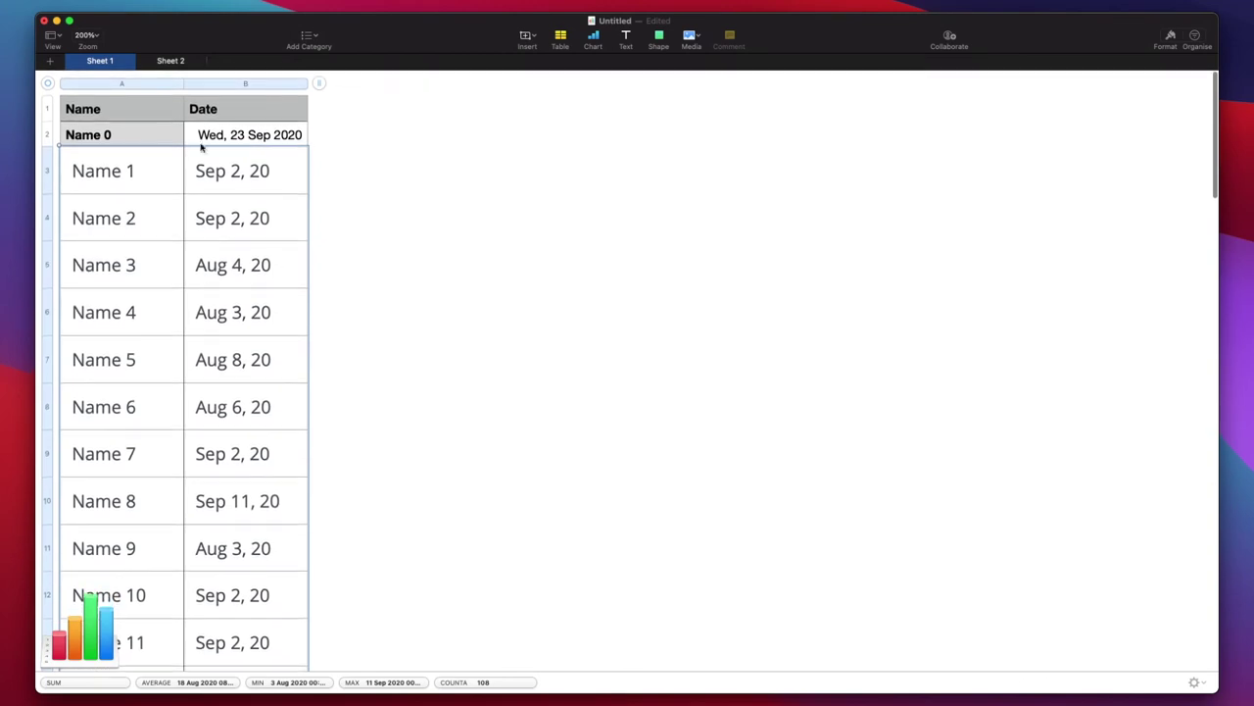
{"action": "left_click", "coordinate": [228, 174]}
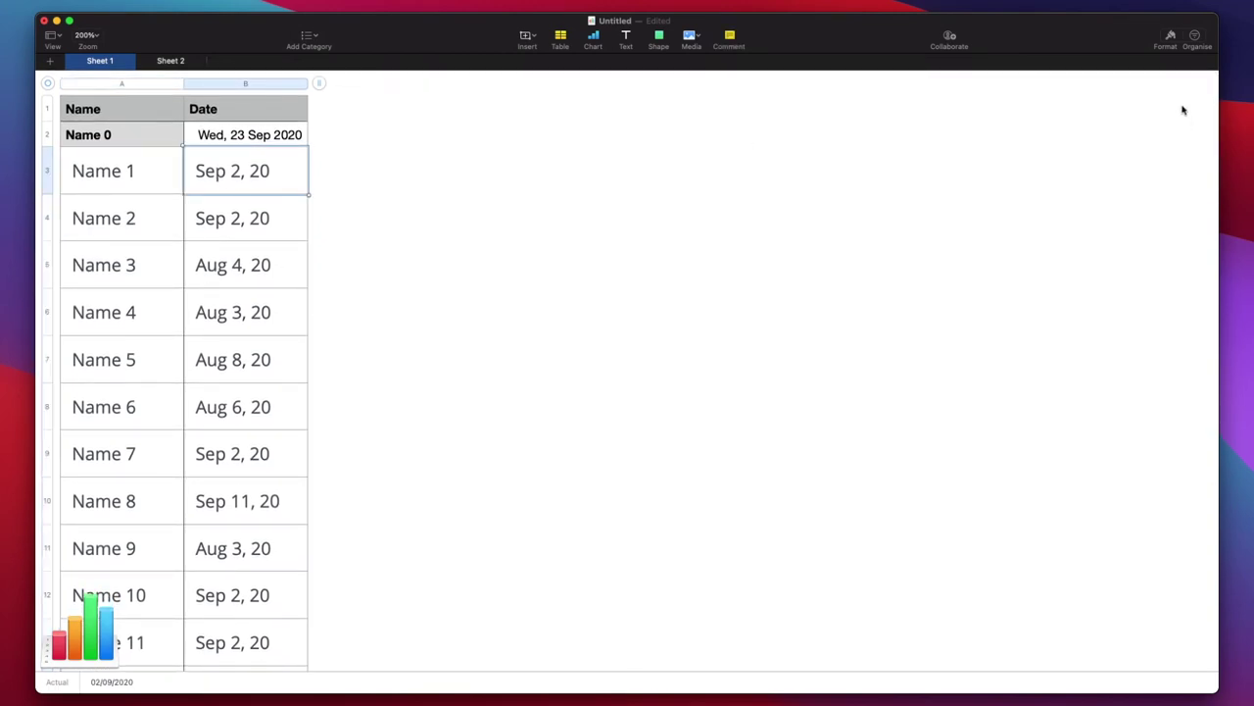
Step: Show the Cell formatting settings for the first pasted date in B3
{"action": "left_click", "coordinate": [1169, 39]}
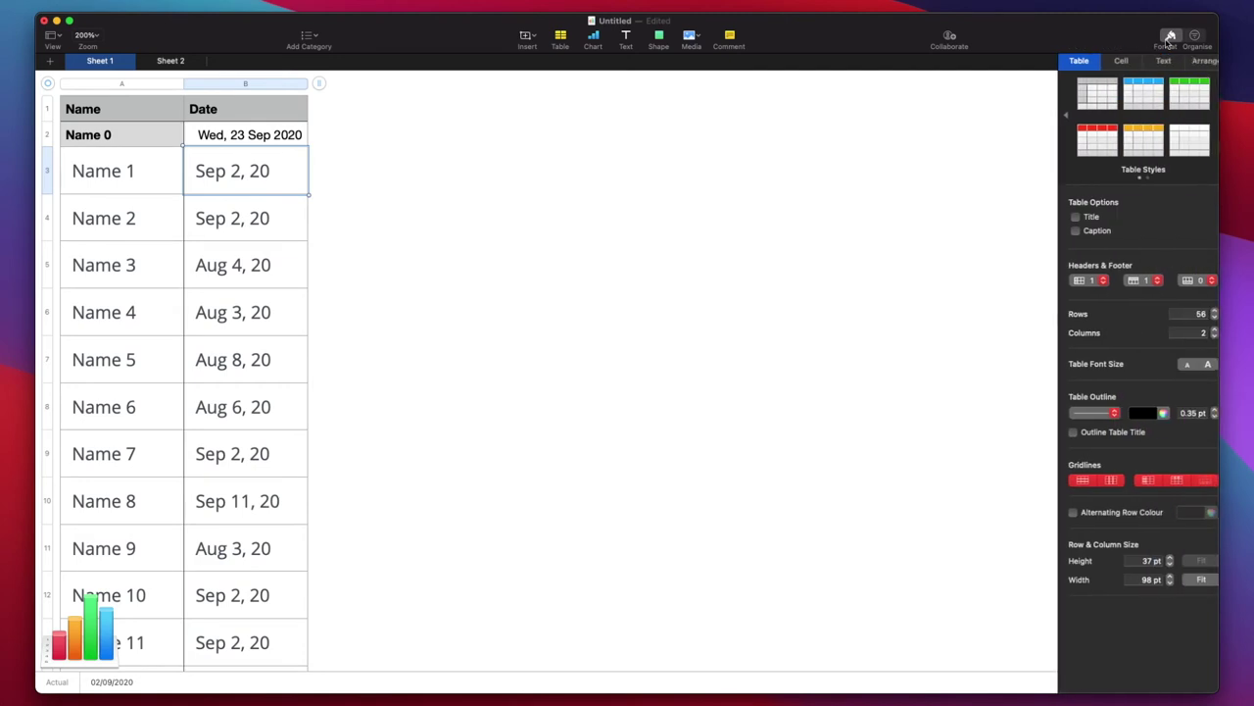
{"action": "left_click", "coordinate": [1114, 64]}
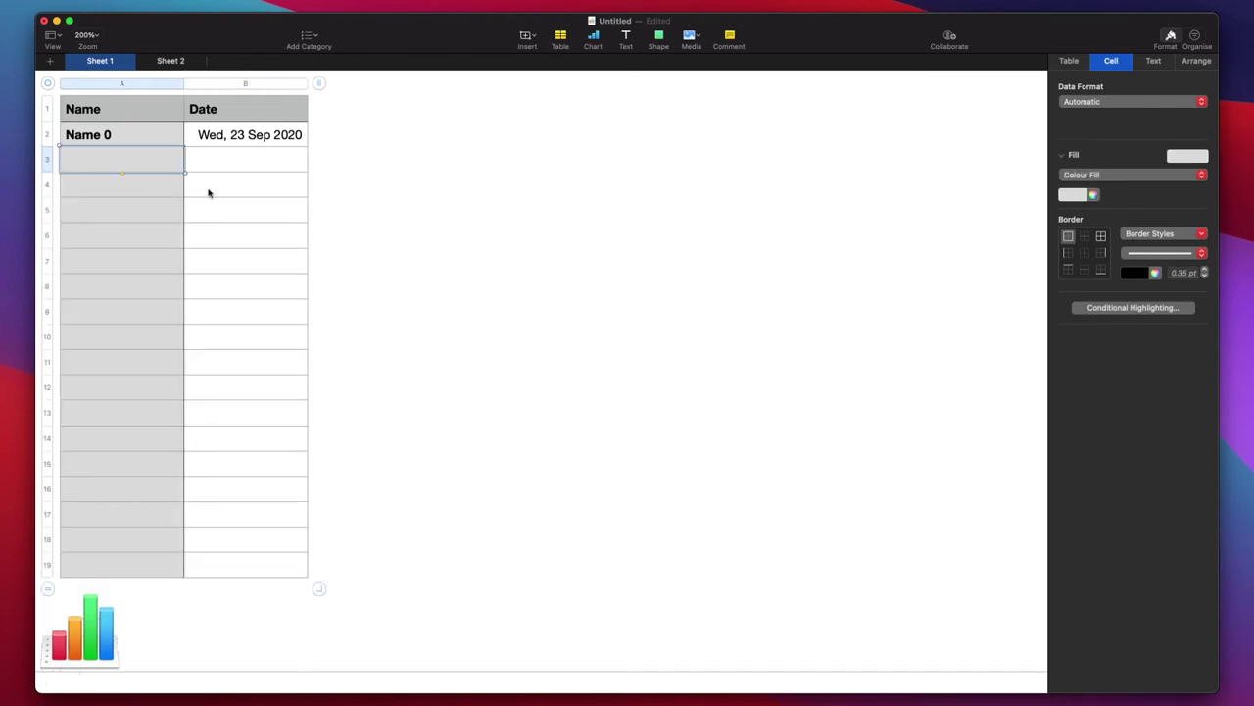
{"action": "left_click", "coordinate": [387, 228]}
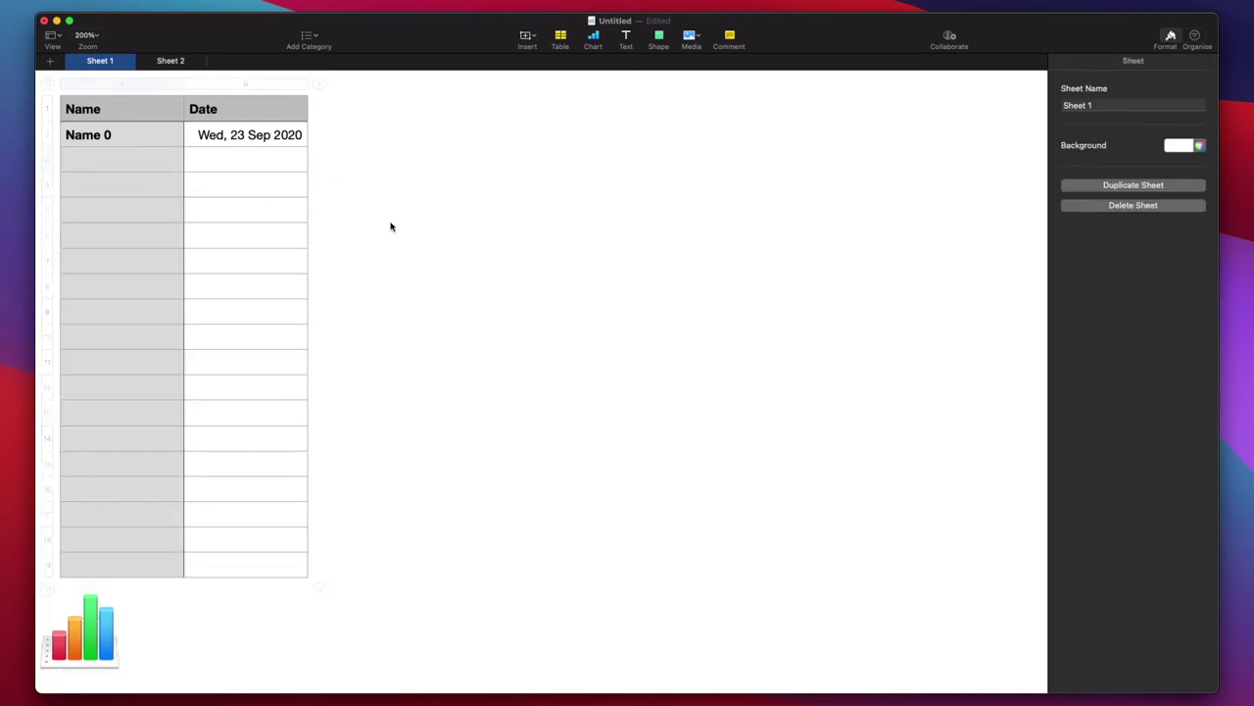
{"action": "left_click", "coordinate": [103, 158]}
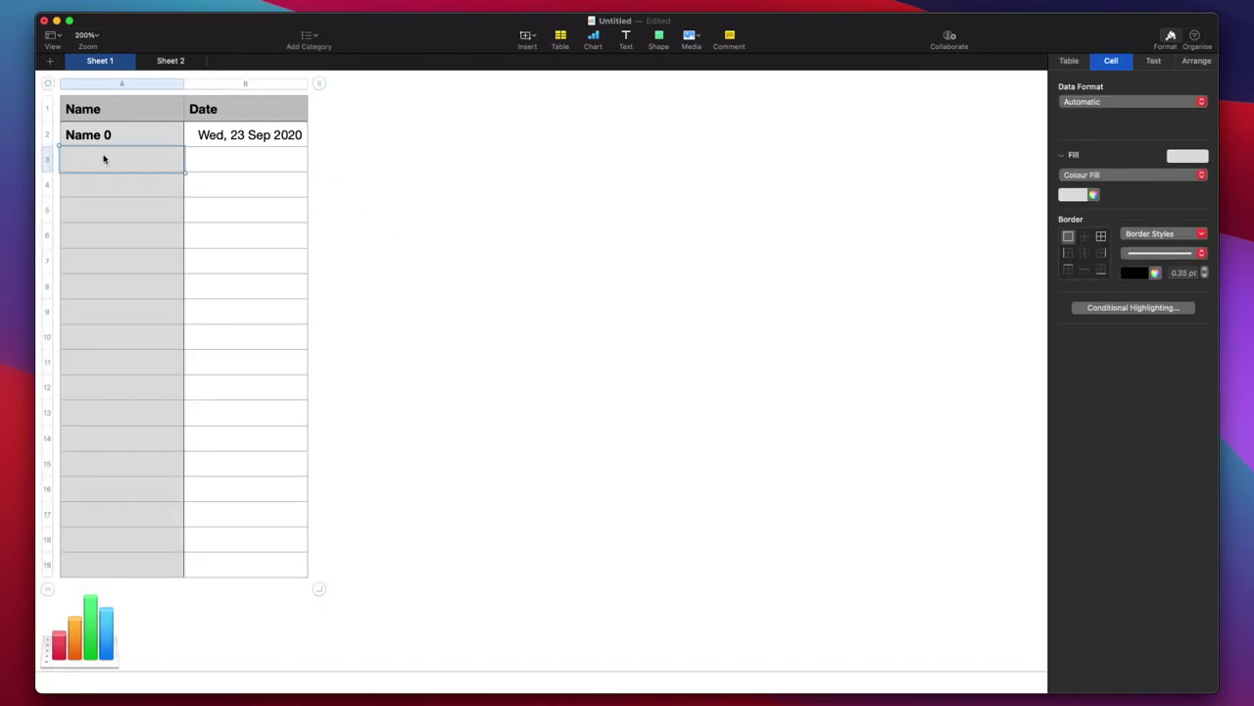
{"action": "left_click", "coordinate": [490, 211]}
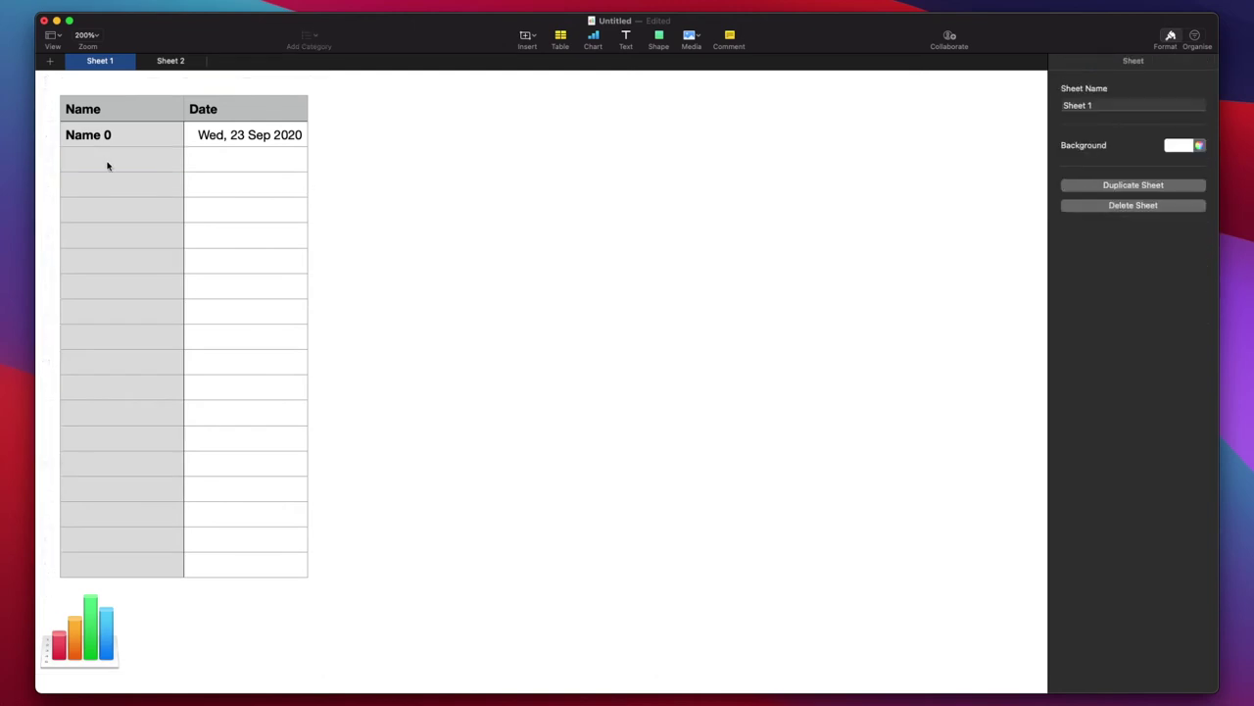
{"action": "double_click", "coordinate": [107, 163]}
{"action": "left_click", "coordinate": [408, 192]}
{"action": "left_click", "coordinate": [144, 170]}
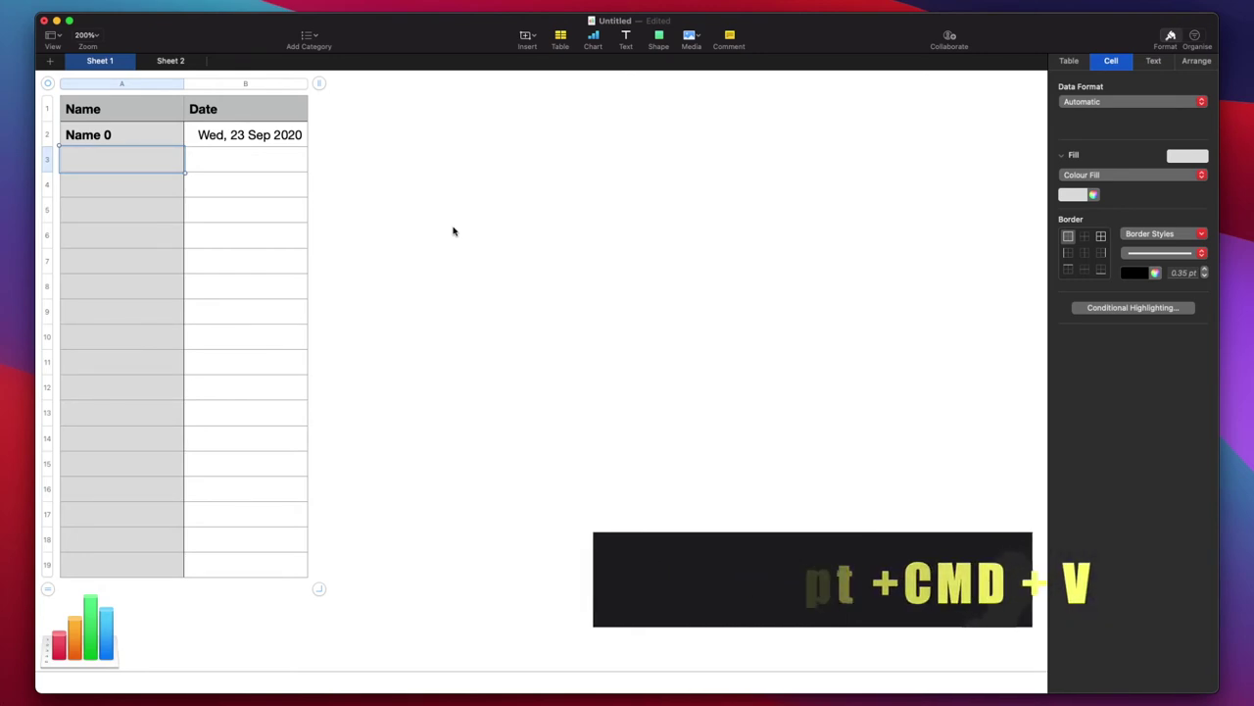
Step: Paste the copied rows matching the table's style, then scroll through the result
{"action": "key", "text": "alt+shift+super+v"}
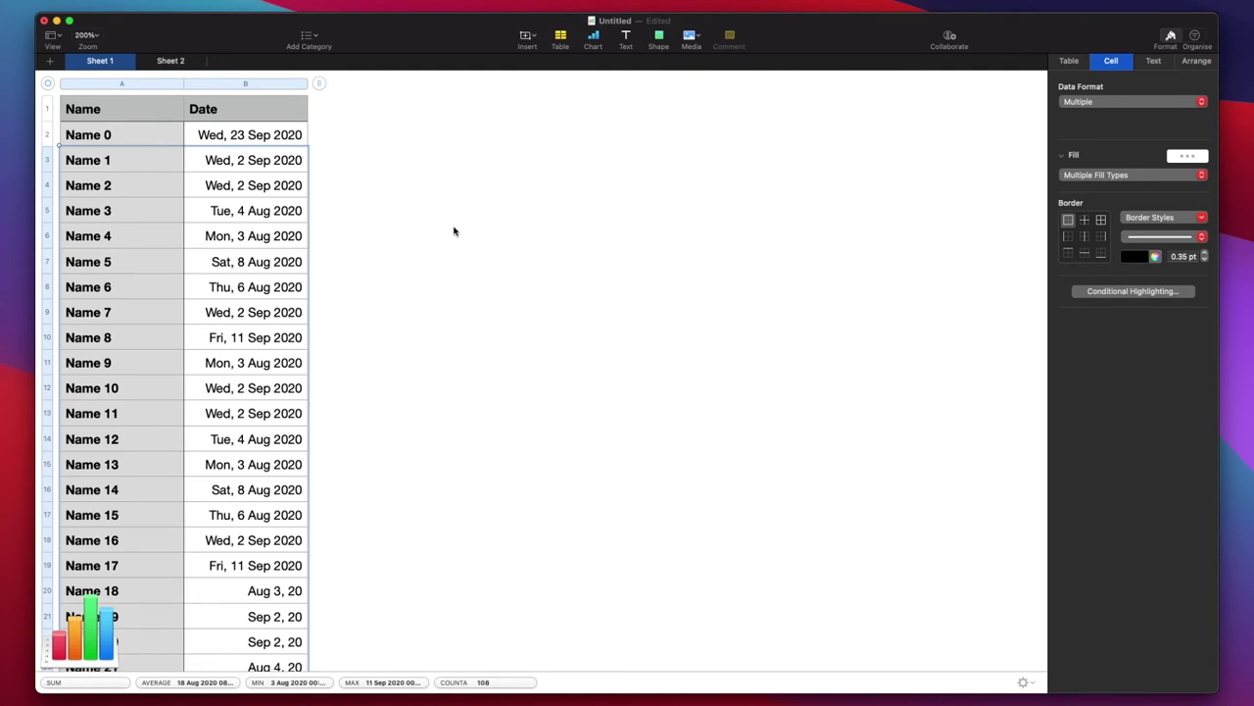
{"action": "scroll", "coordinate": [228, 229], "scroll_direction": "down", "scroll_amount": 3}
{"action": "scroll", "coordinate": [226, 229], "scroll_direction": "down", "scroll_amount": 15}
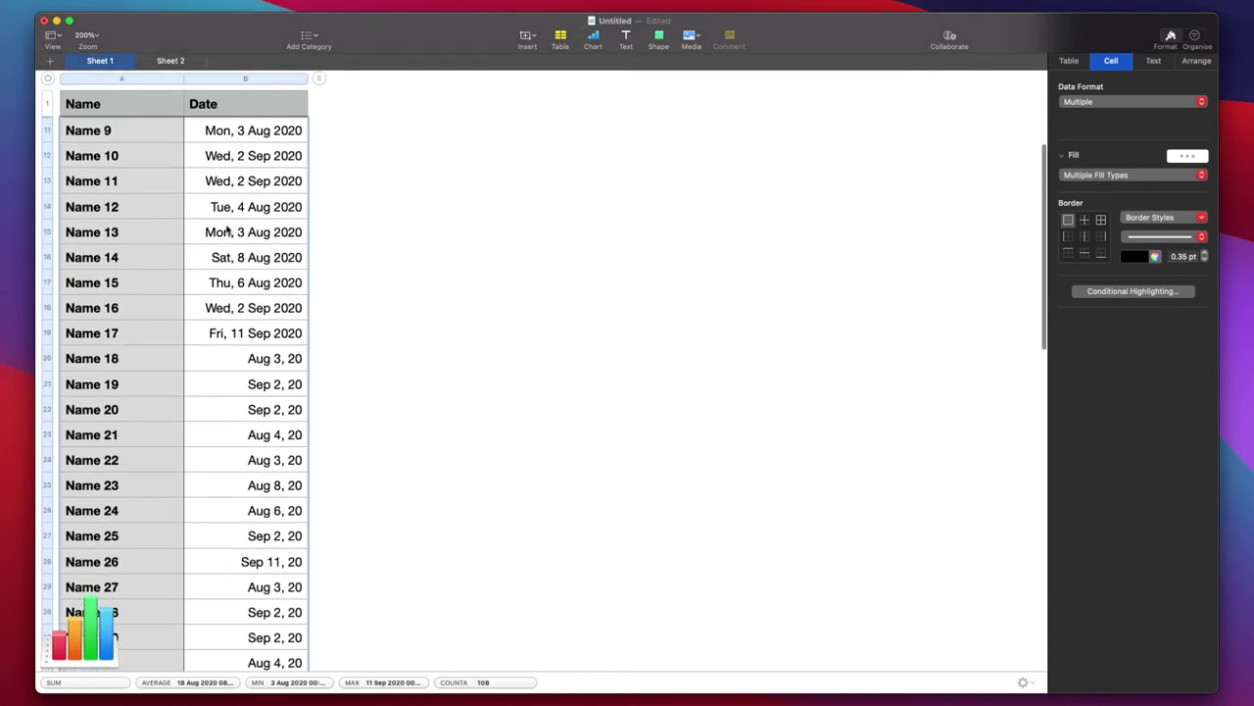
{"action": "scroll", "coordinate": [226, 229], "scroll_direction": "up", "scroll_amount": 15}
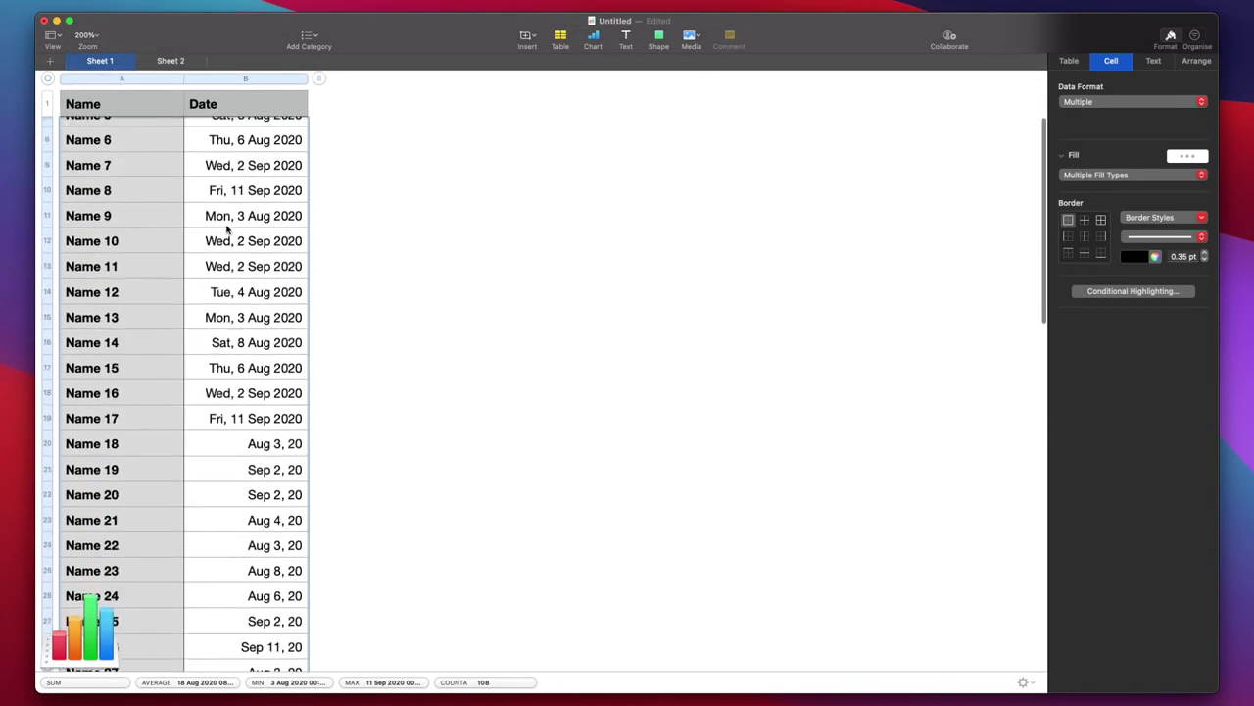
{"action": "scroll", "coordinate": [227, 230], "scroll_direction": "down", "scroll_amount": 2}
Step: Select the date cells from Name 18 down to Name 34
{"action": "left_click", "coordinate": [478, 428]}
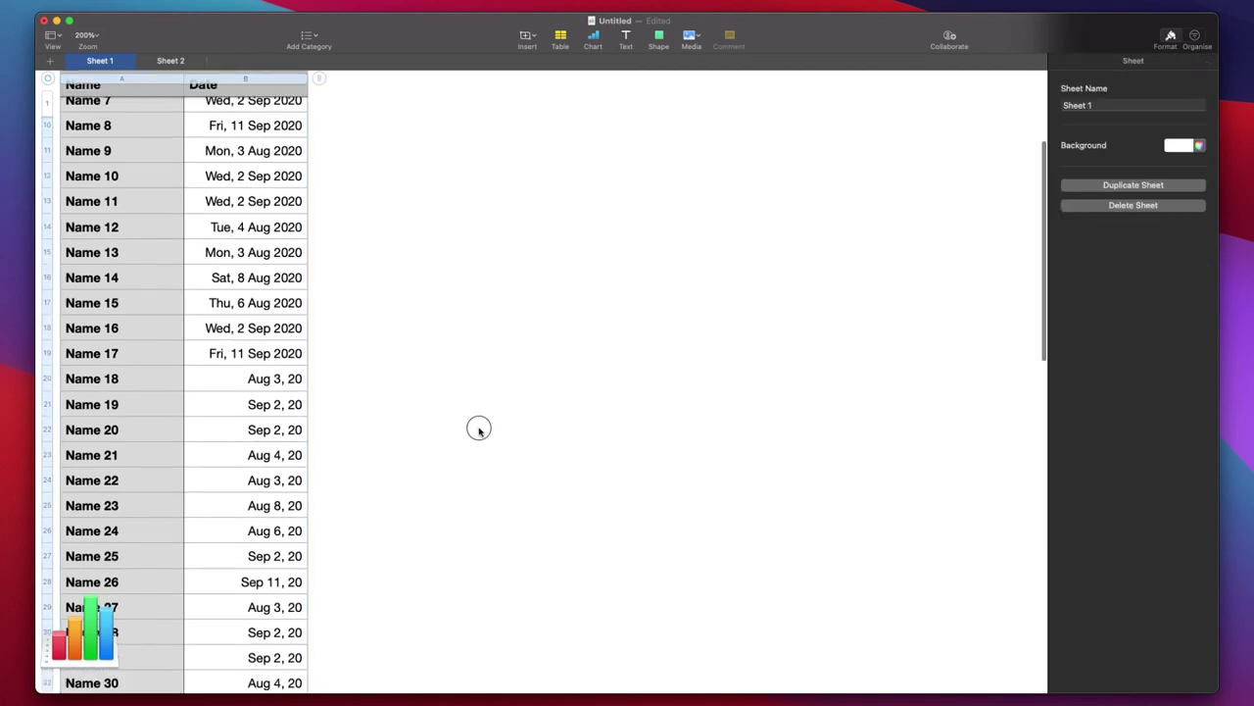
{"action": "left_click", "coordinate": [284, 384]}
{"action": "left_click", "coordinate": [422, 396]}
{"action": "left_click", "coordinate": [265, 380]}
{"action": "left_click_drag", "start_coordinate": [265, 380], "coordinate": [272, 499]}
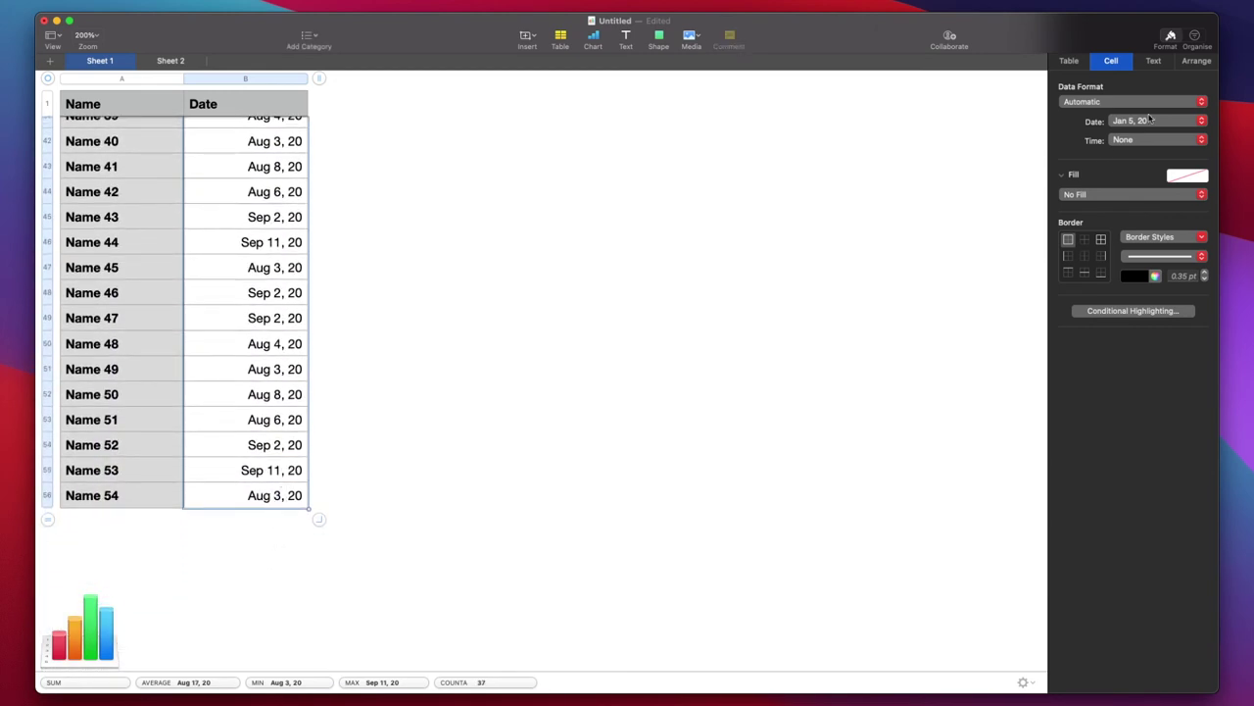
{"action": "scroll", "coordinate": [490, 320], "scroll_direction": "up", "scroll_amount": 10}
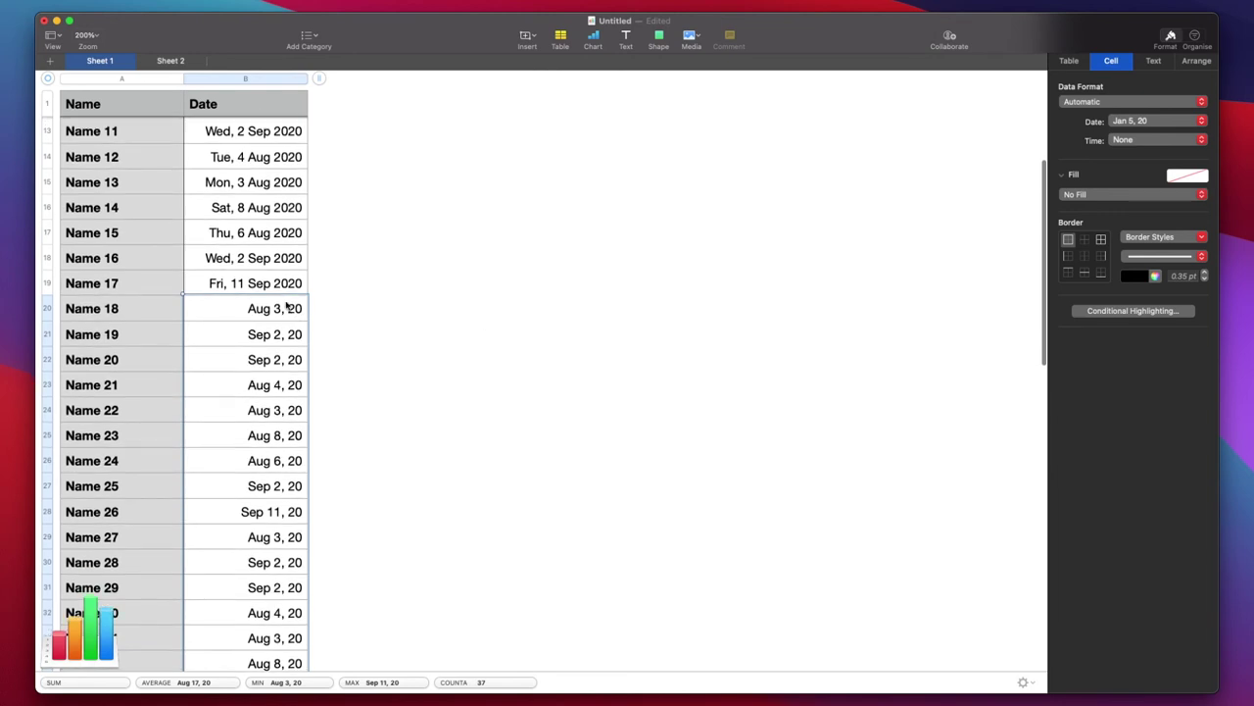
{"action": "scroll", "coordinate": [314, 236], "scroll_direction": "down", "scroll_amount": 1}
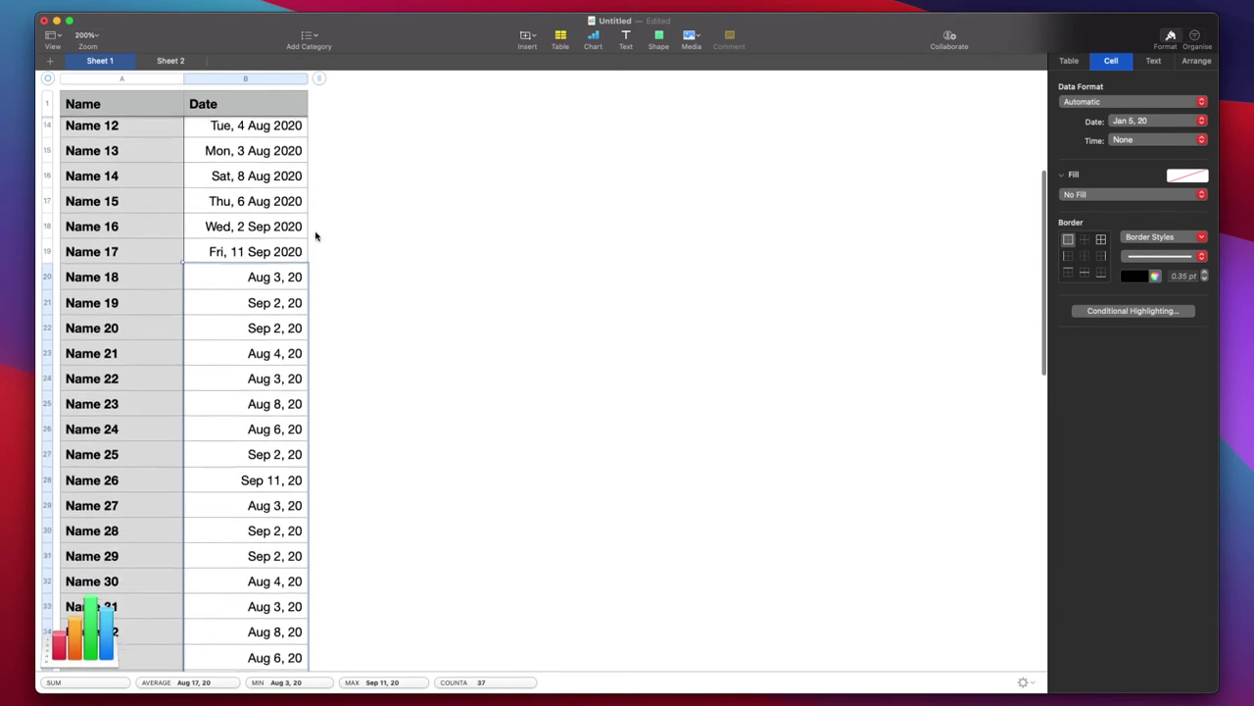
{"action": "scroll", "coordinate": [179, 228], "scroll_direction": "down", "scroll_amount": 1}
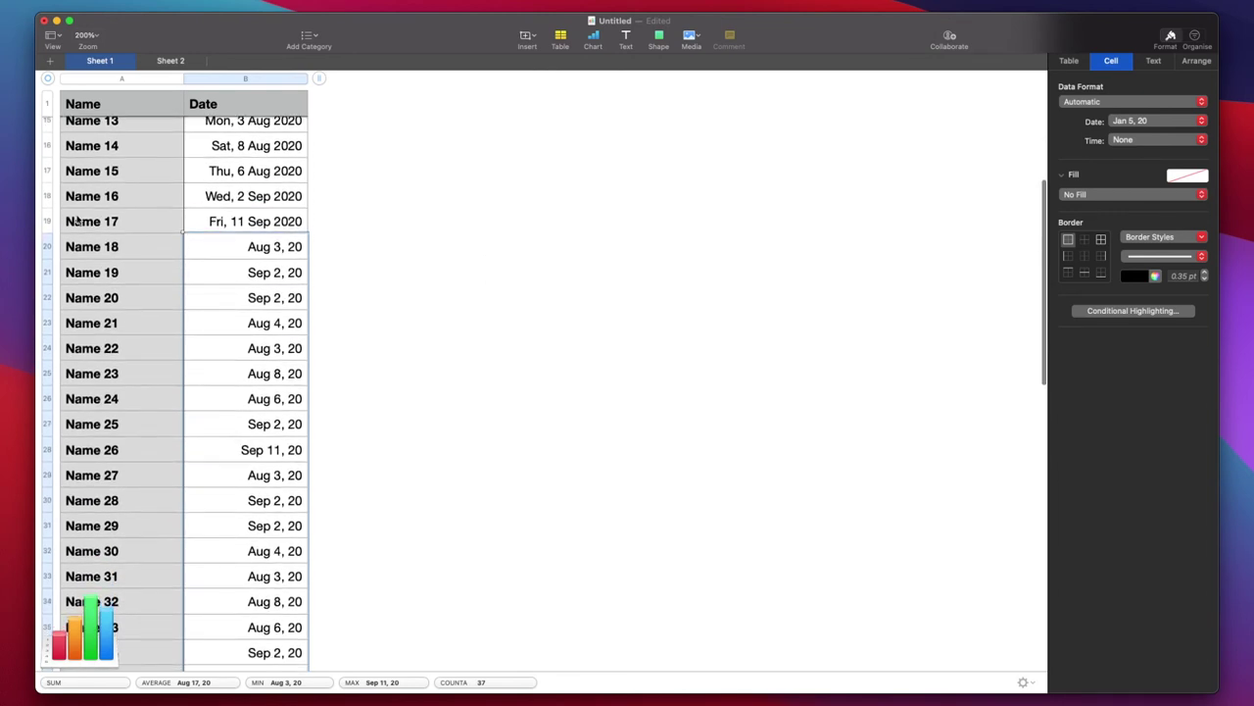
{"action": "scroll", "coordinate": [178, 229], "scroll_direction": "down", "scroll_amount": 1}
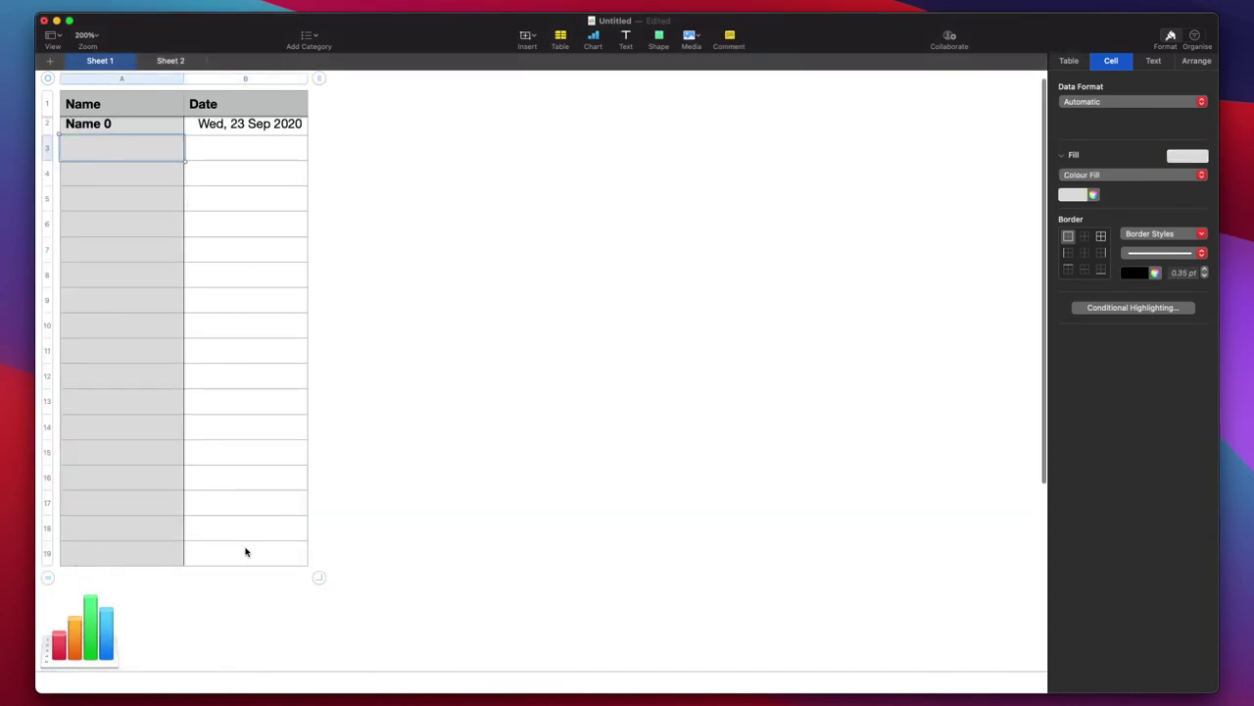
Step: Check the empty cells A19 and B19, then select cell A3 below Name 0
{"action": "left_click", "coordinate": [141, 556]}
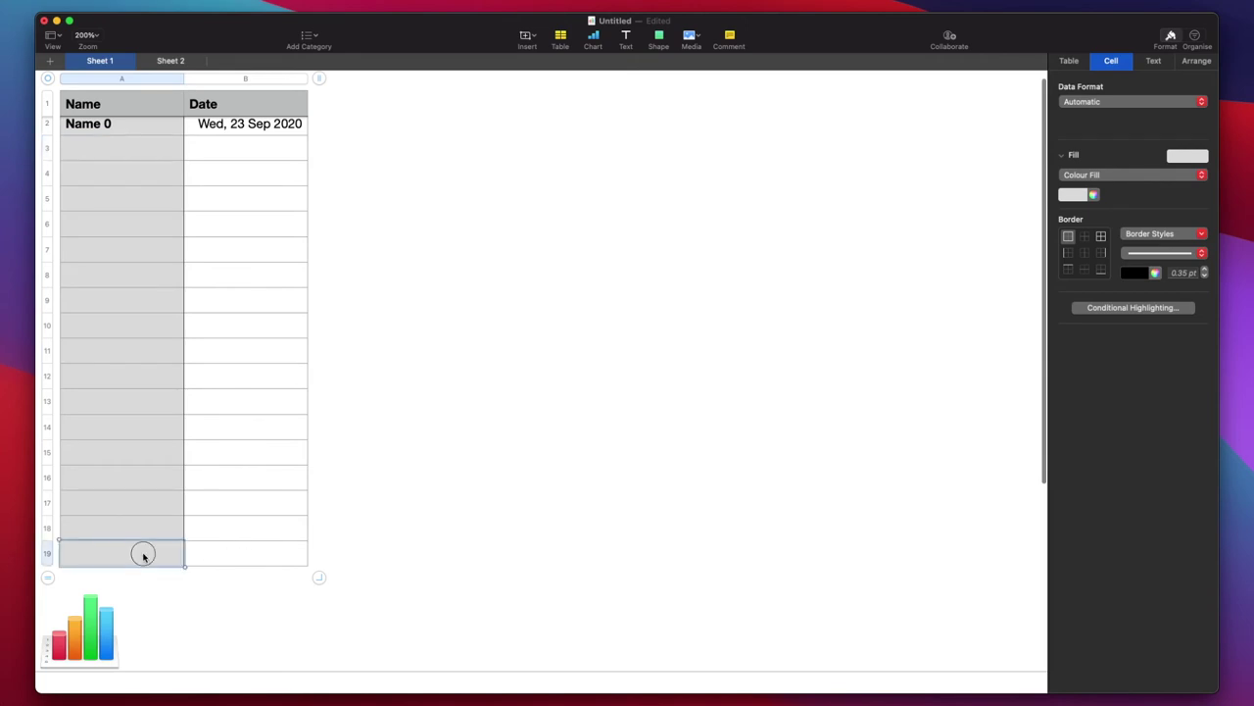
{"action": "left_click", "coordinate": [246, 554]}
{"action": "left_click", "coordinate": [120, 553]}
{"action": "left_click", "coordinate": [225, 557]}
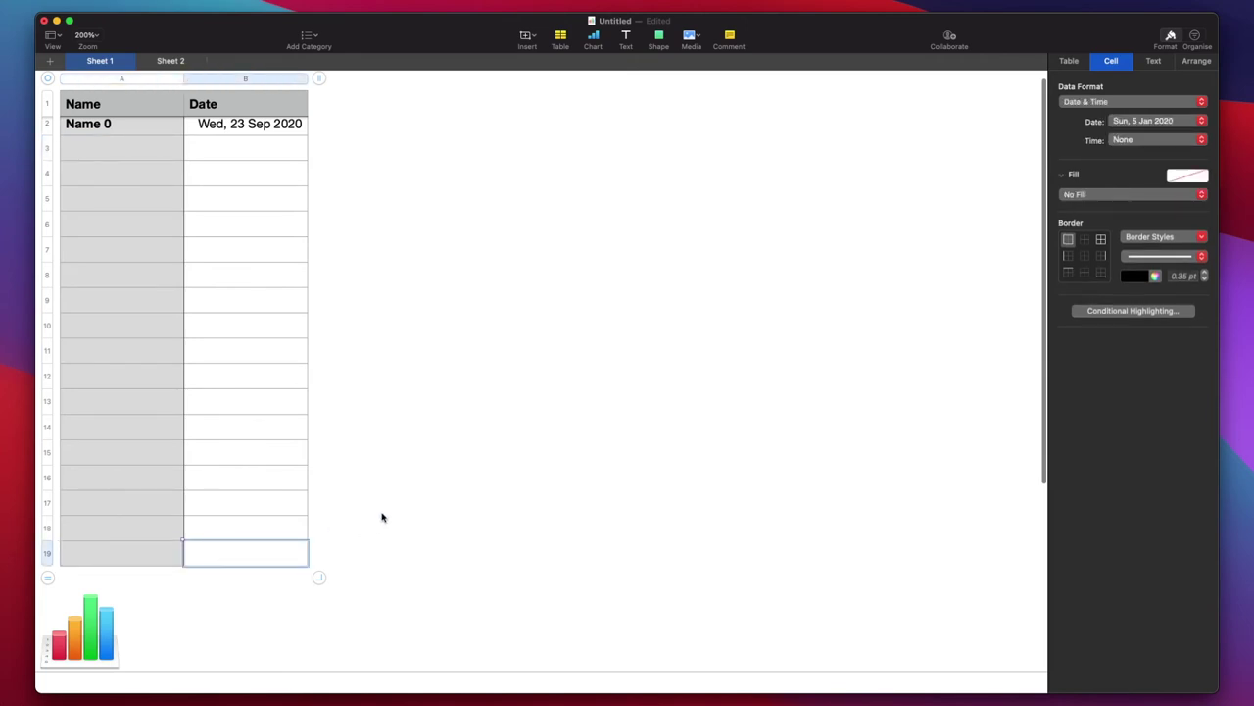
{"action": "scroll", "coordinate": [381, 515], "scroll_direction": "down", "scroll_amount": 2}
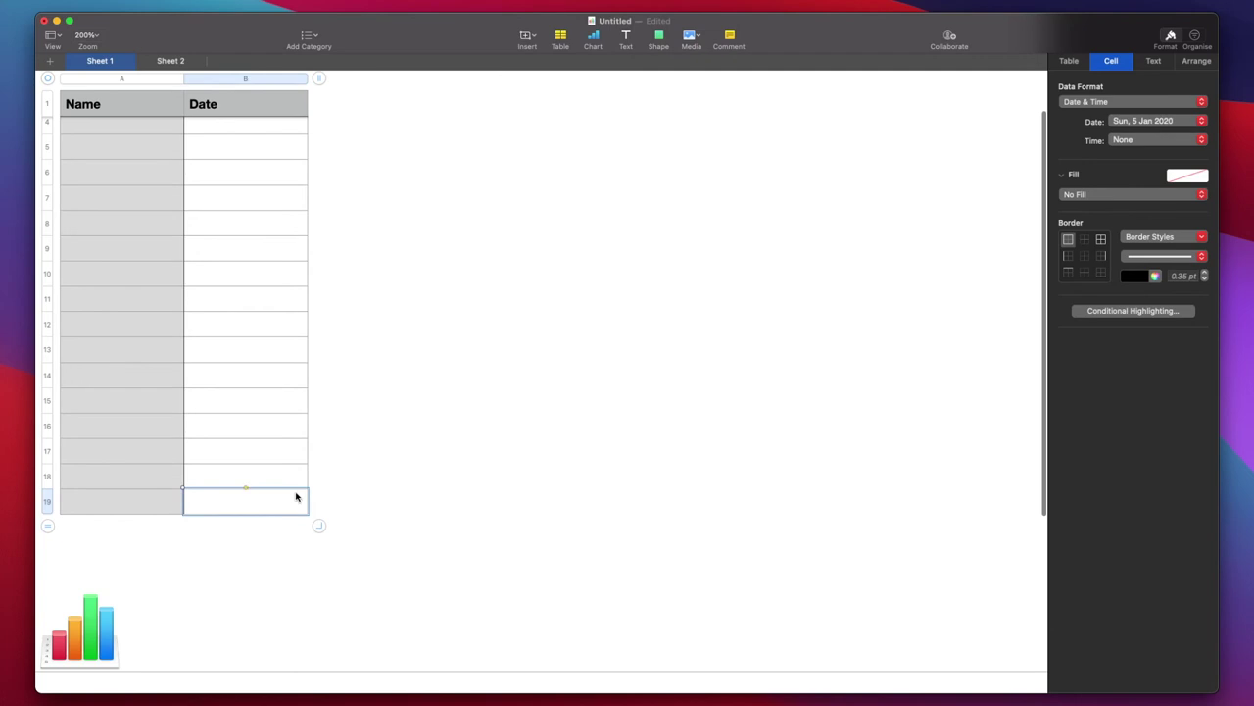
{"action": "scroll", "coordinate": [294, 490], "scroll_direction": "up", "scroll_amount": 2}
{"action": "left_click", "coordinate": [88, 160]}
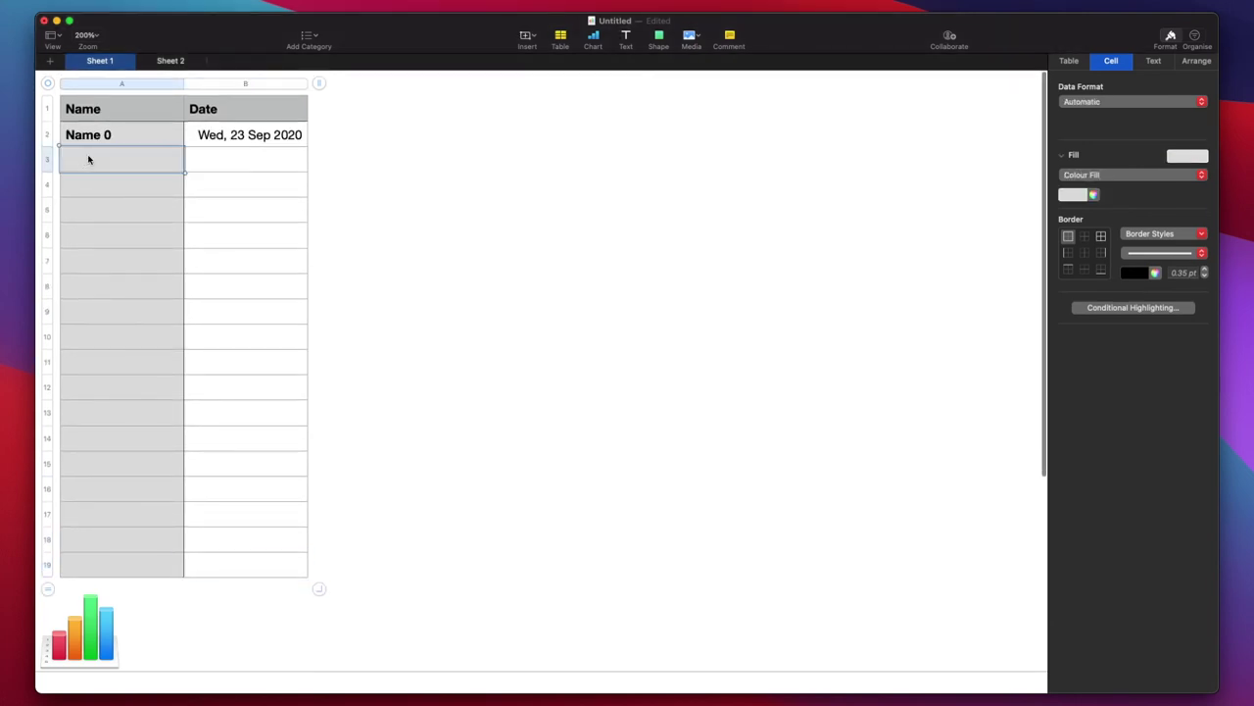
Step: Look over the source data in Sheet 2's Table 1
{"action": "left_click", "coordinate": [171, 61]}
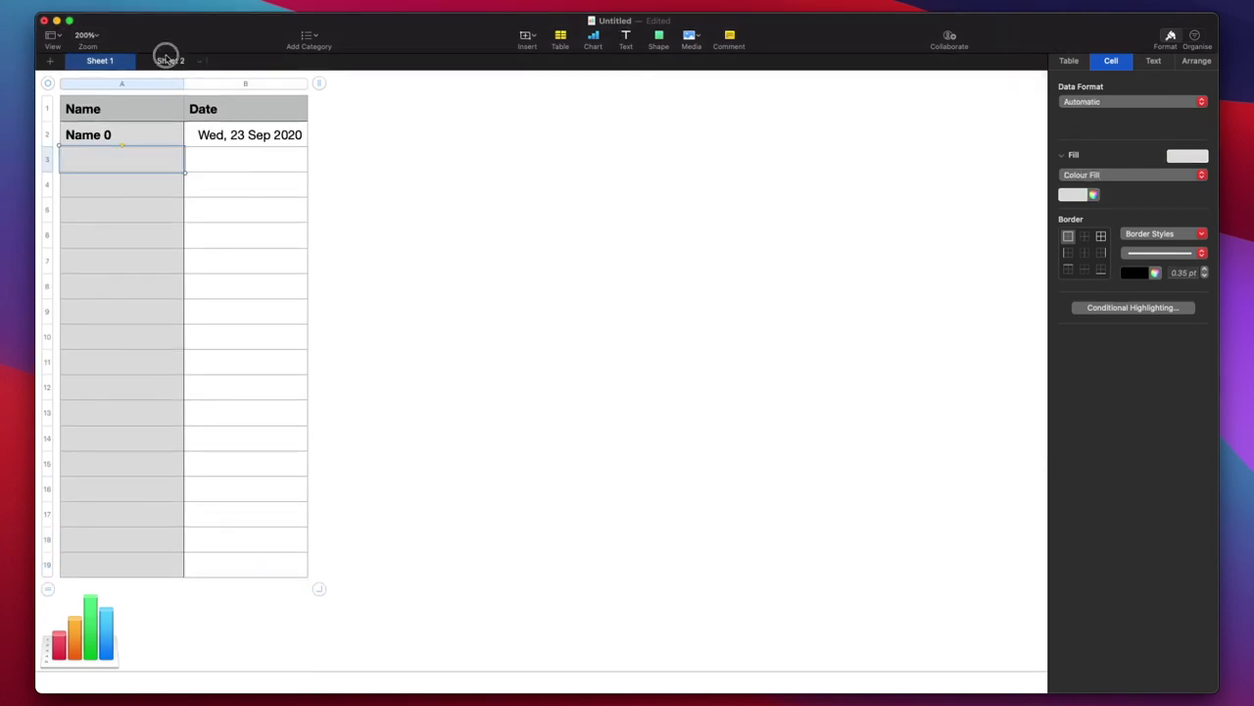
{"action": "scroll", "coordinate": [174, 552], "scroll_direction": "down", "scroll_amount": 15}
{"action": "scroll", "coordinate": [180, 548], "scroll_direction": "down", "scroll_amount": 3}
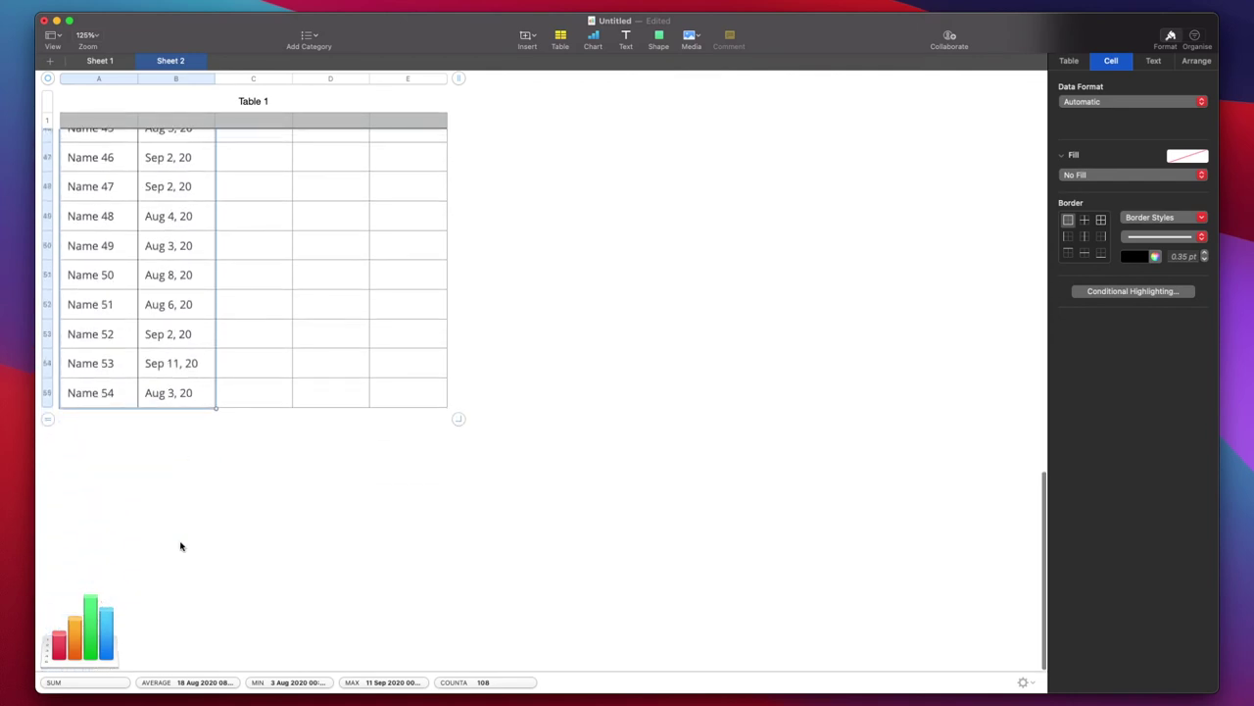
{"action": "scroll", "coordinate": [171, 406], "scroll_direction": "up", "scroll_amount": 10}
{"action": "scroll", "coordinate": [172, 410], "scroll_direction": "up", "scroll_amount": 6}
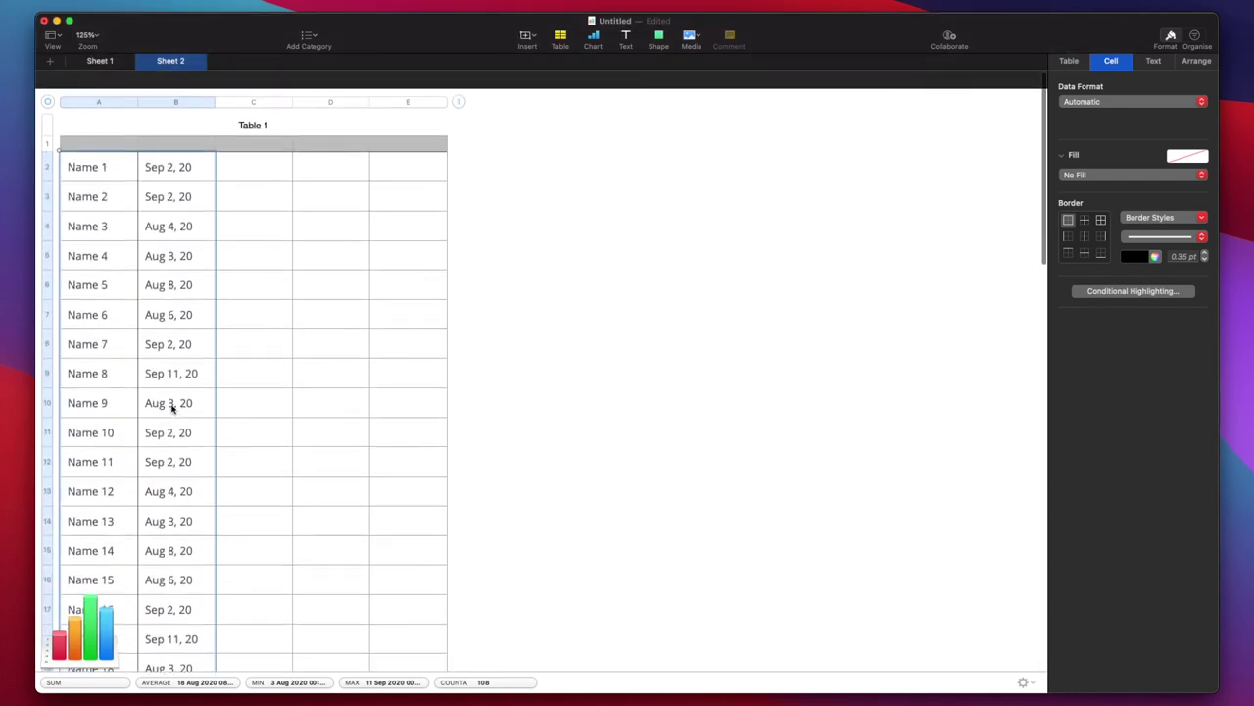
Step: On Sheet 1, extend the table with extra rows and select cell A3
{"action": "left_click", "coordinate": [99, 62]}
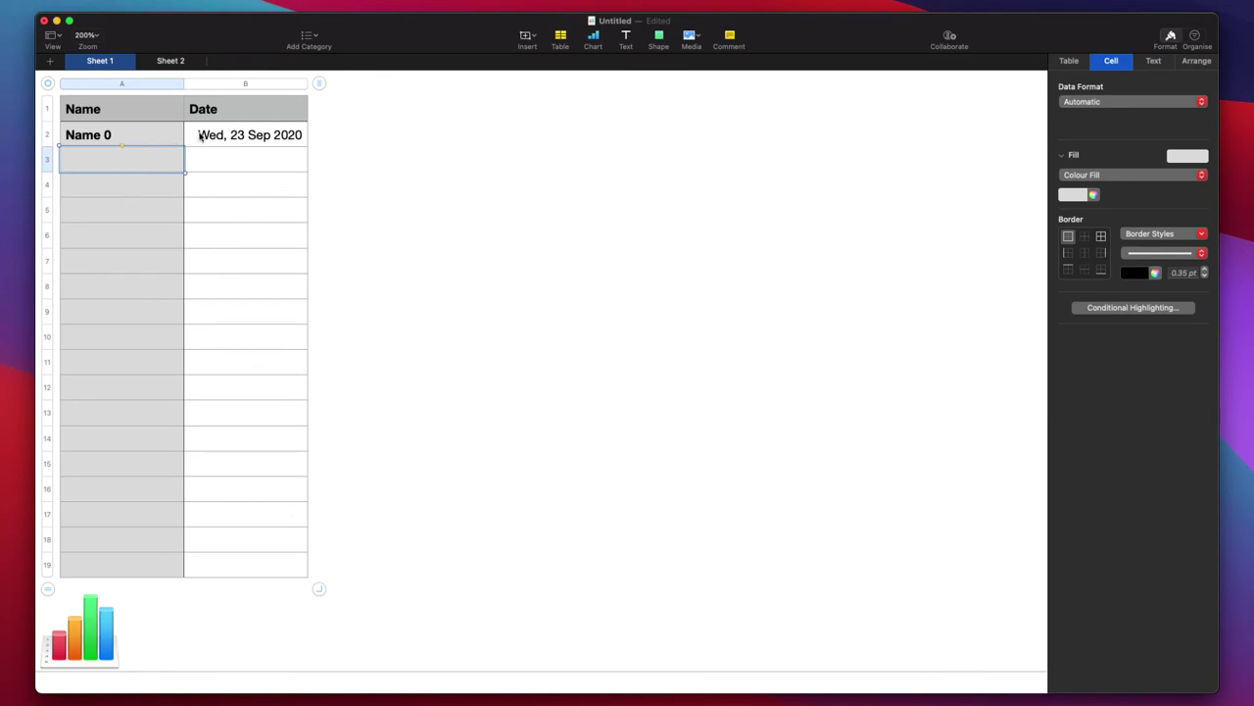
{"action": "left_click_drag", "start_coordinate": [47, 588], "coordinate": [47, 627]}
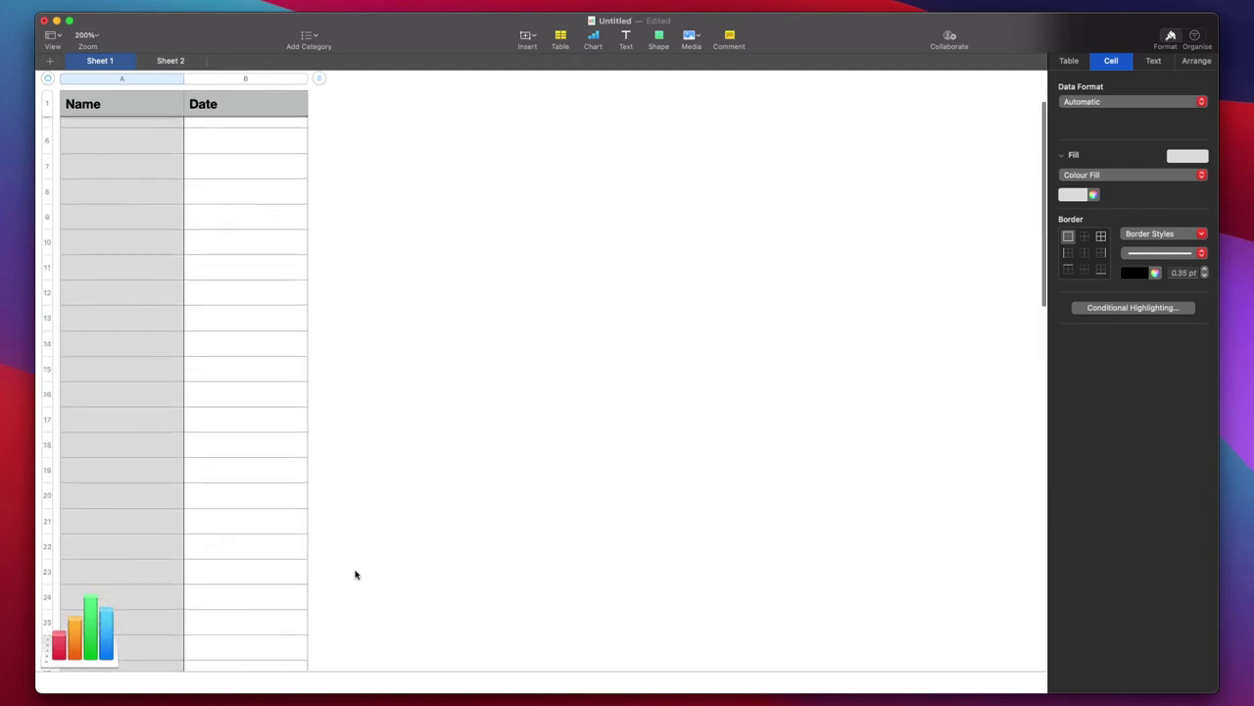
{"action": "left_click", "coordinate": [376, 360]}
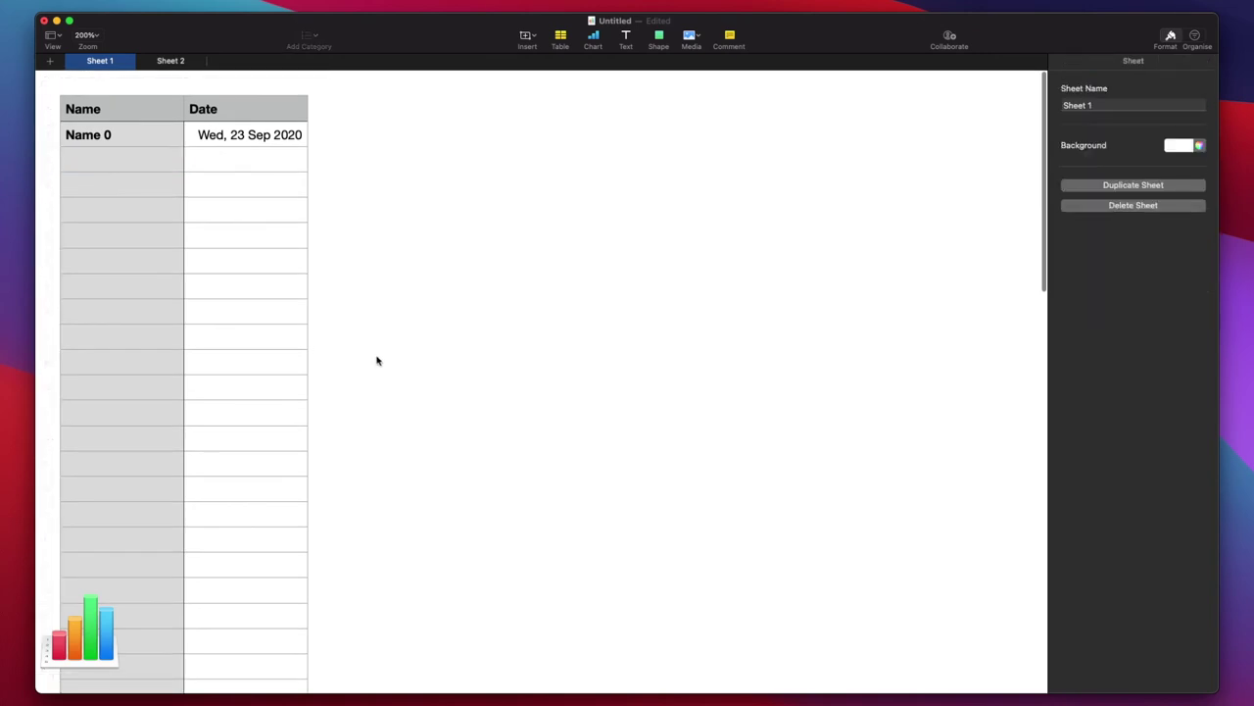
{"action": "left_click", "coordinate": [73, 154]}
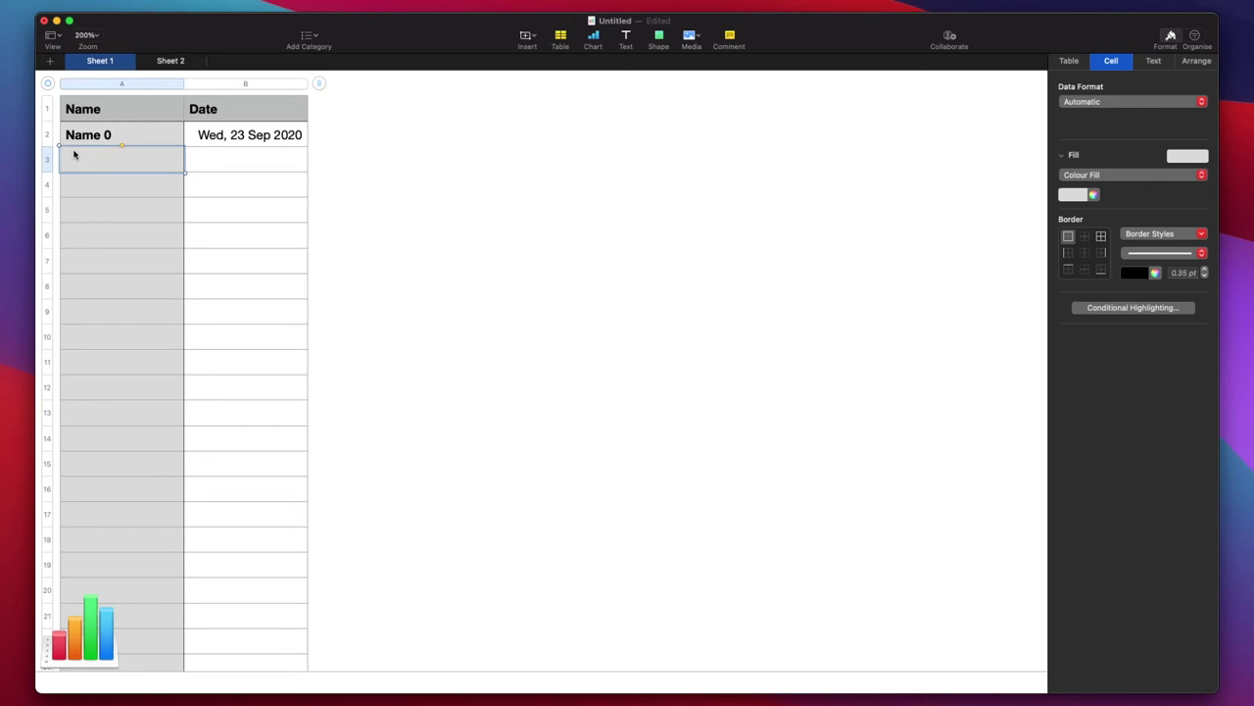
Step: Paste Names 1–54 and their dates into A3, then check the 'Wed, 2 Sep 2020' date format
{"action": "key", "text": "super+v"}
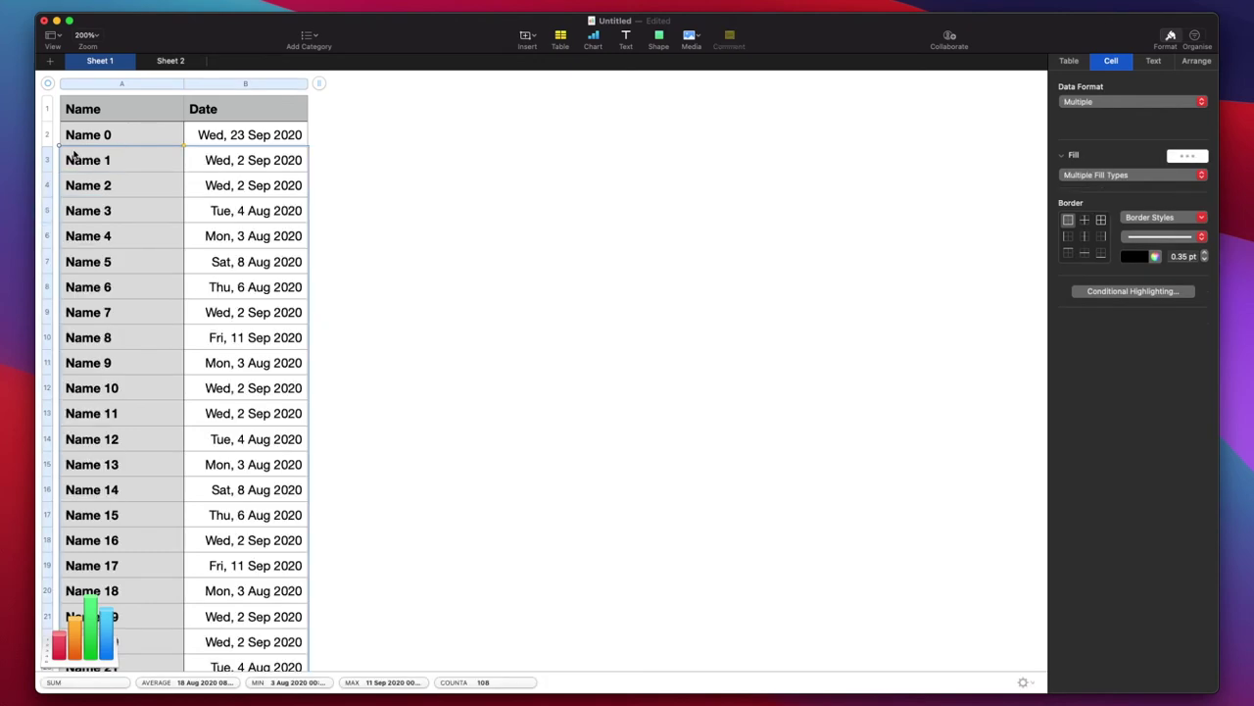
{"action": "scroll", "coordinate": [245, 343], "scroll_direction": "down", "scroll_amount": 15}
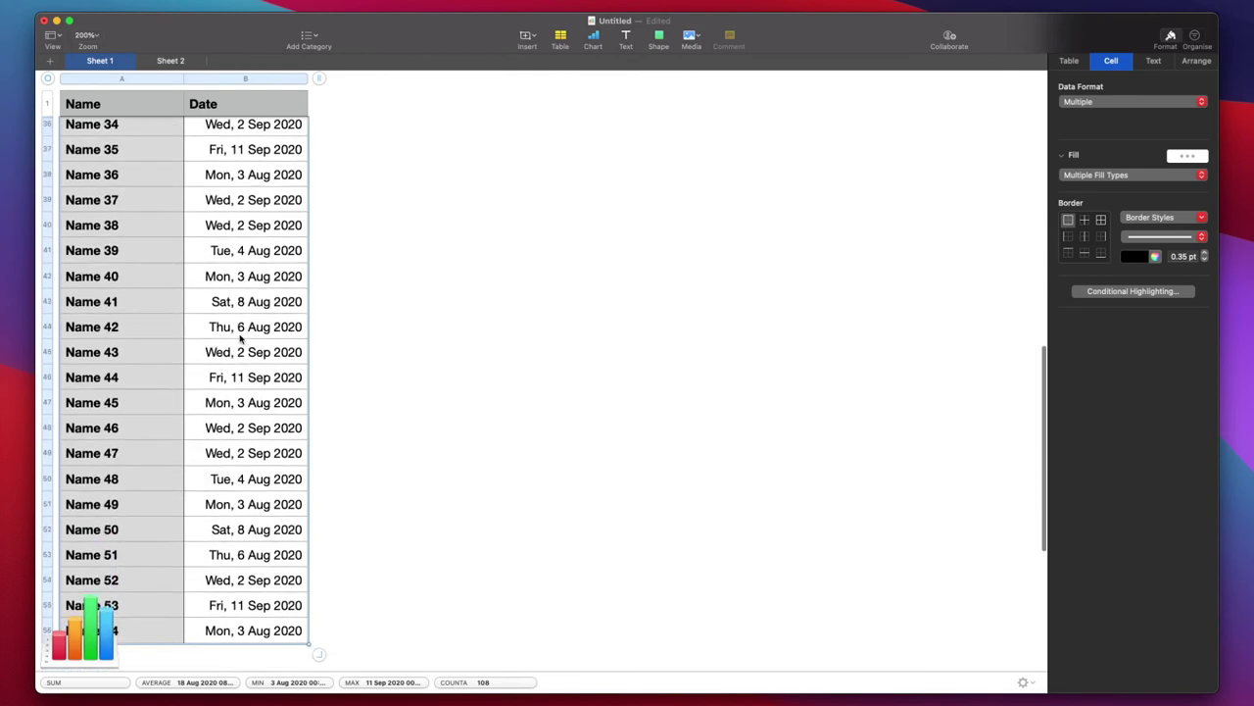
{"action": "scroll", "coordinate": [240, 338], "scroll_direction": "down", "scroll_amount": 5}
{"action": "scroll", "coordinate": [428, 389], "scroll_direction": "up", "scroll_amount": 15}
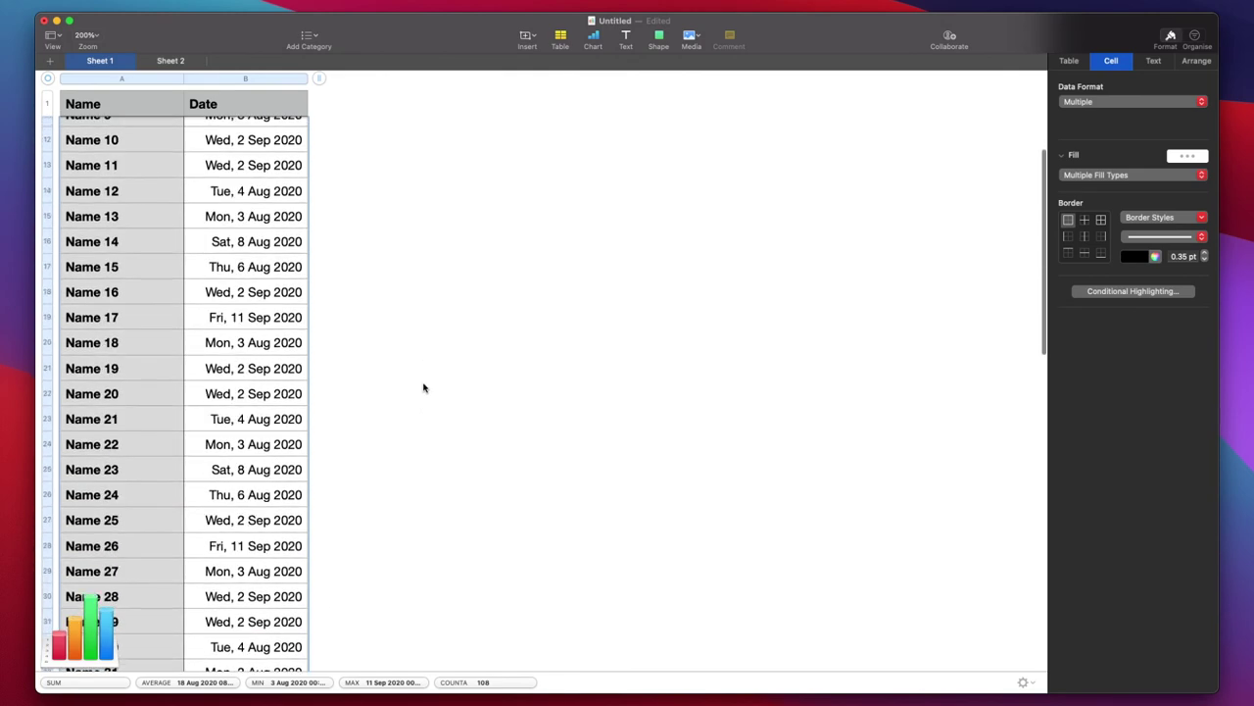
{"action": "scroll", "coordinate": [423, 388], "scroll_direction": "up", "scroll_amount": 5}
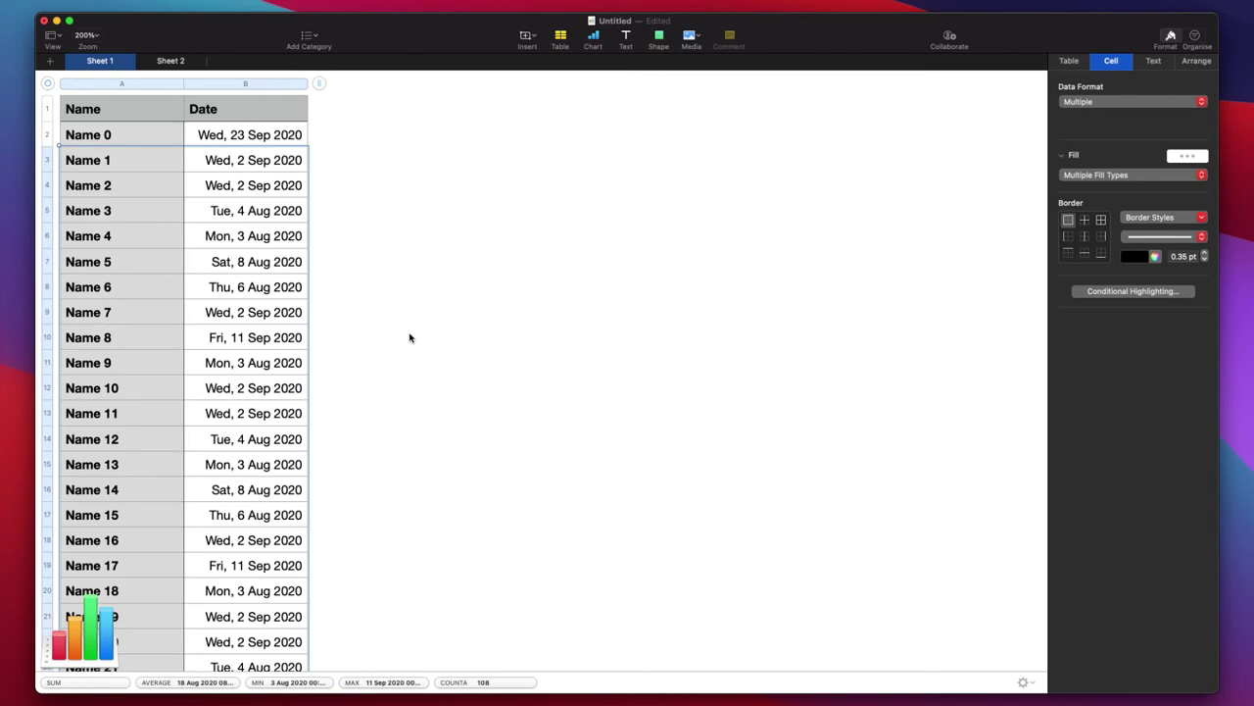
{"action": "scroll", "coordinate": [345, 372], "scroll_direction": "down", "scroll_amount": 6}
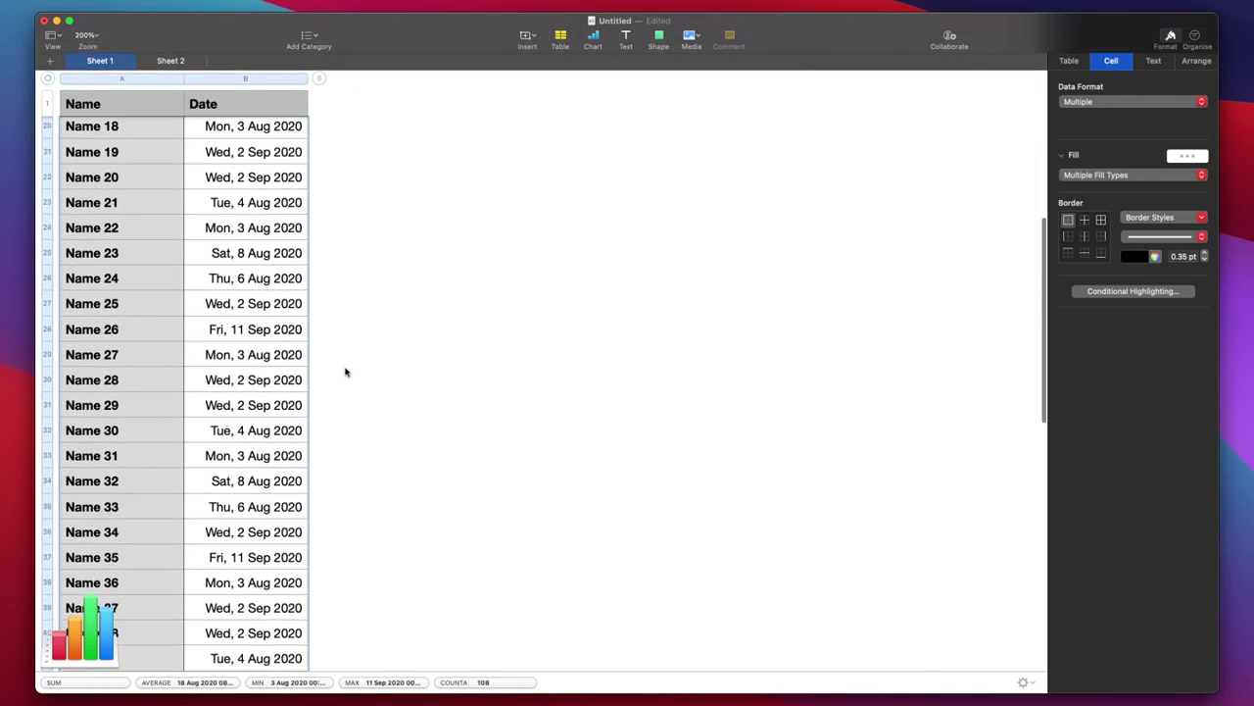
{"action": "scroll", "coordinate": [345, 372], "scroll_direction": "up", "scroll_amount": 6}
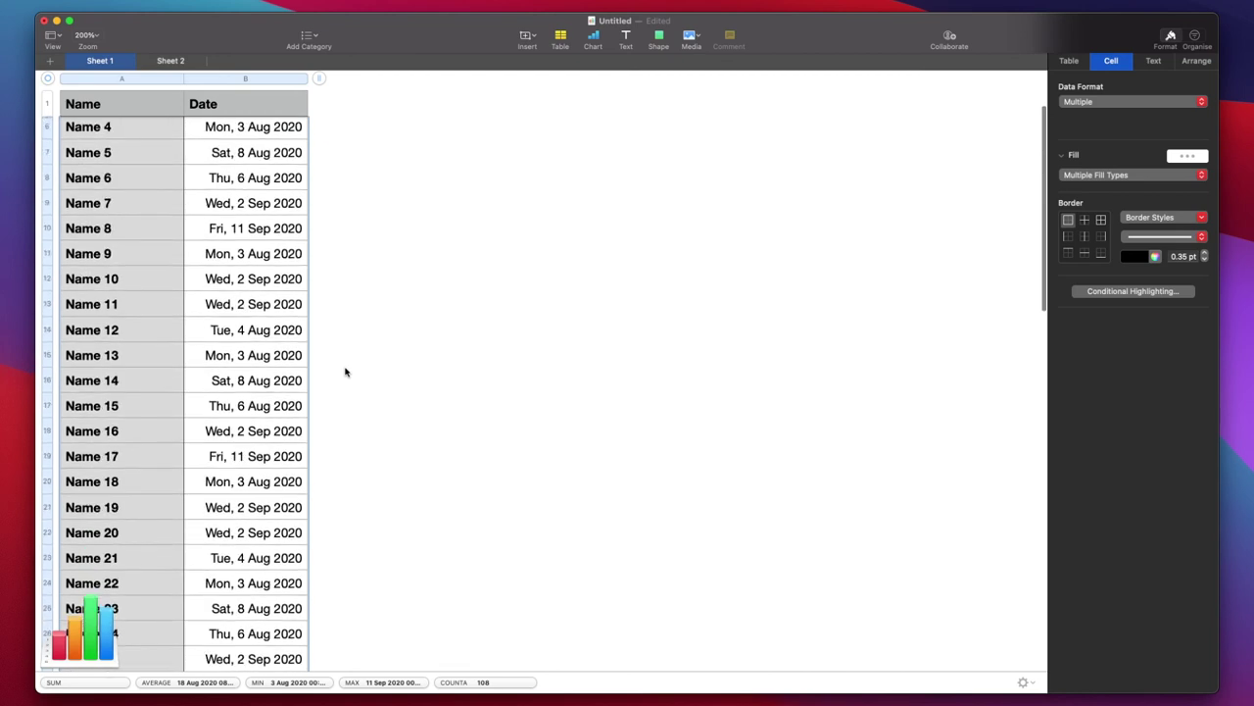
{"action": "scroll", "coordinate": [345, 371], "scroll_direction": "up", "scroll_amount": 2}
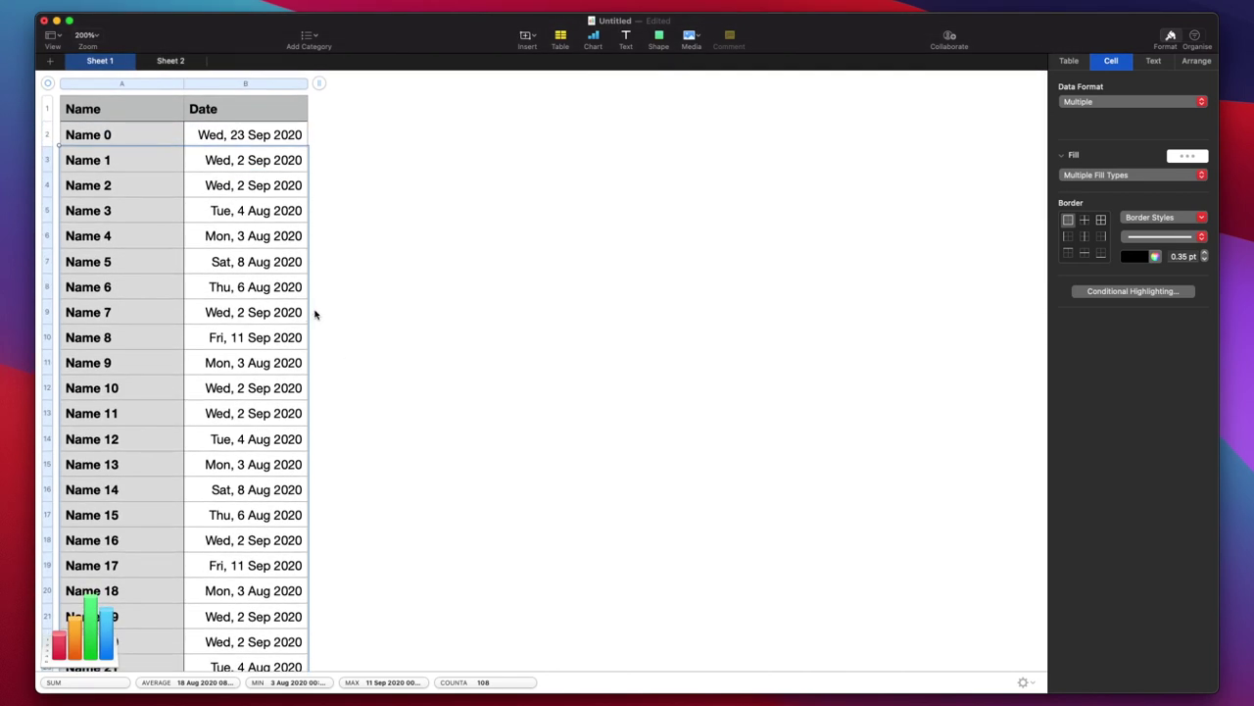
{"action": "scroll", "coordinate": [213, 375], "scroll_direction": "down", "scroll_amount": 2}
{"action": "scroll", "coordinate": [212, 375], "scroll_direction": "up", "scroll_amount": 2}
{"action": "scroll", "coordinate": [384, 367], "scroll_direction": "down", "scroll_amount": 4}
{"action": "scroll", "coordinate": [384, 369], "scroll_direction": "down", "scroll_amount": 20}
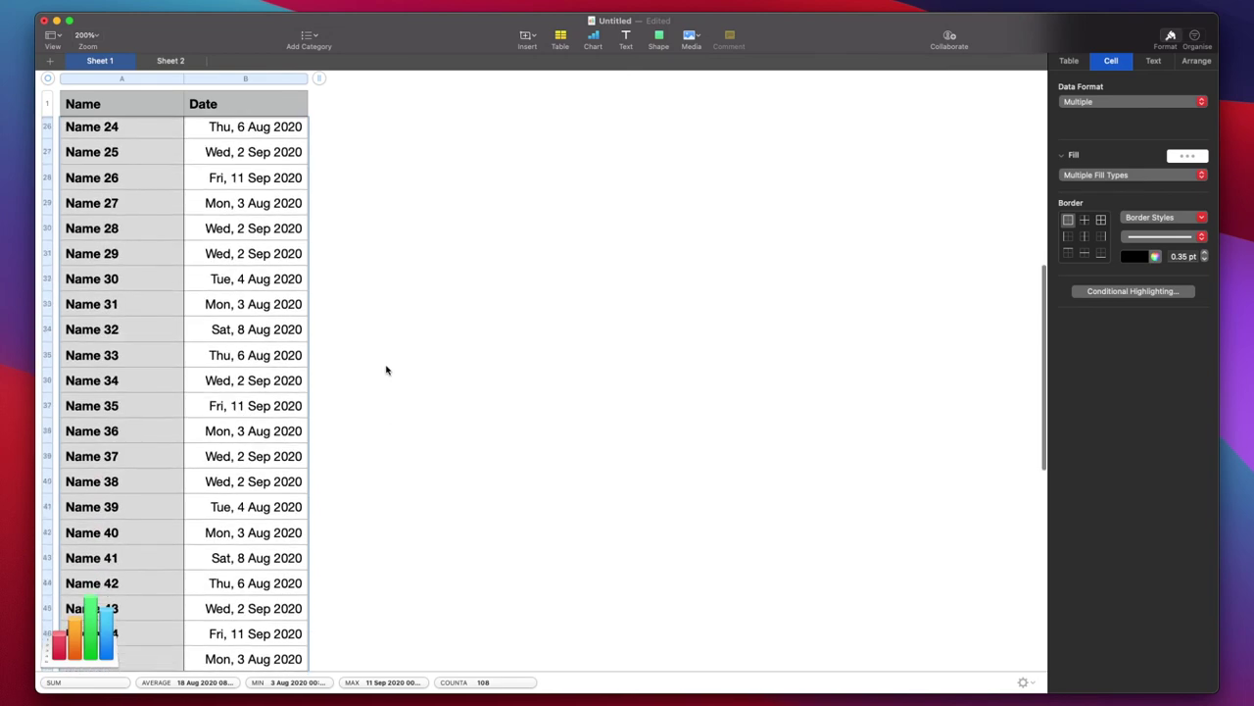
{"action": "scroll", "coordinate": [386, 370], "scroll_direction": "up", "scroll_amount": 20}
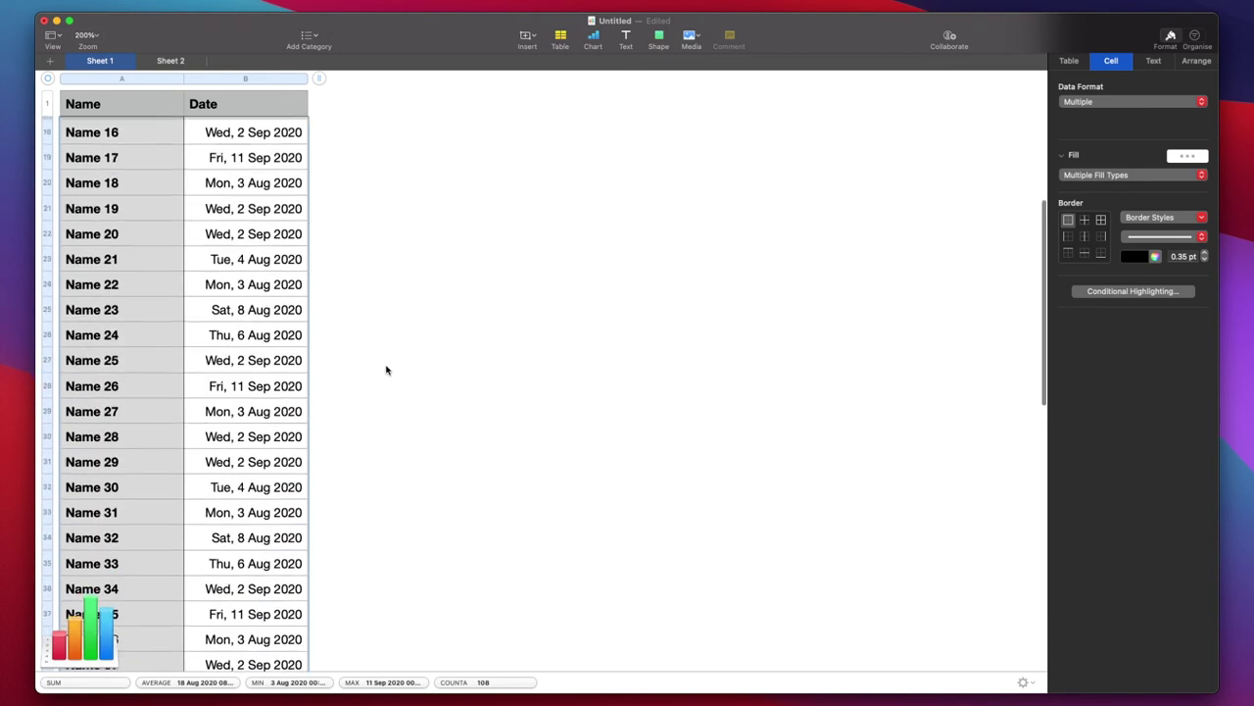